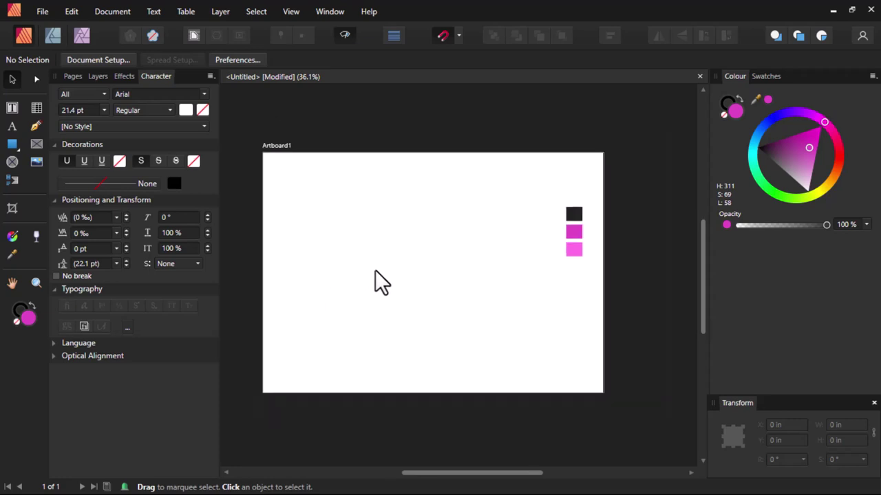
pyautogui.press('t')
pyautogui.press('t')
pyautogui.press('t')
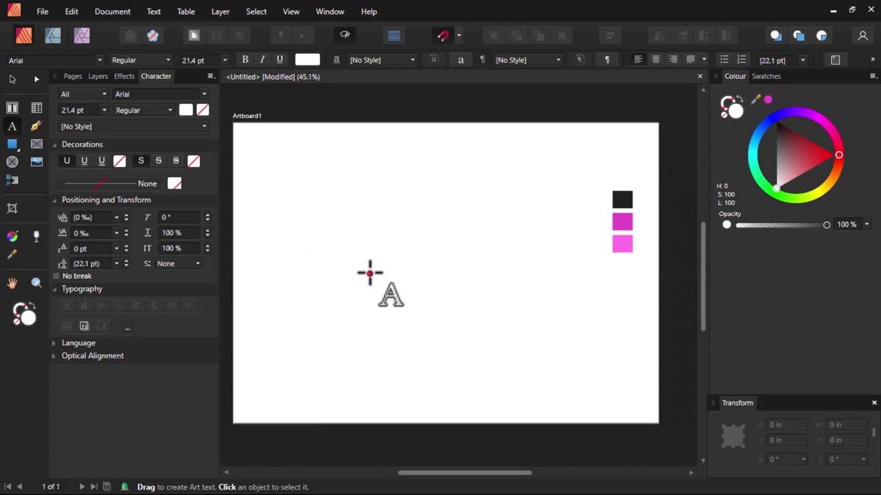
pyautogui.press('t')
pyautogui.press('t')
pyautogui.press('t')
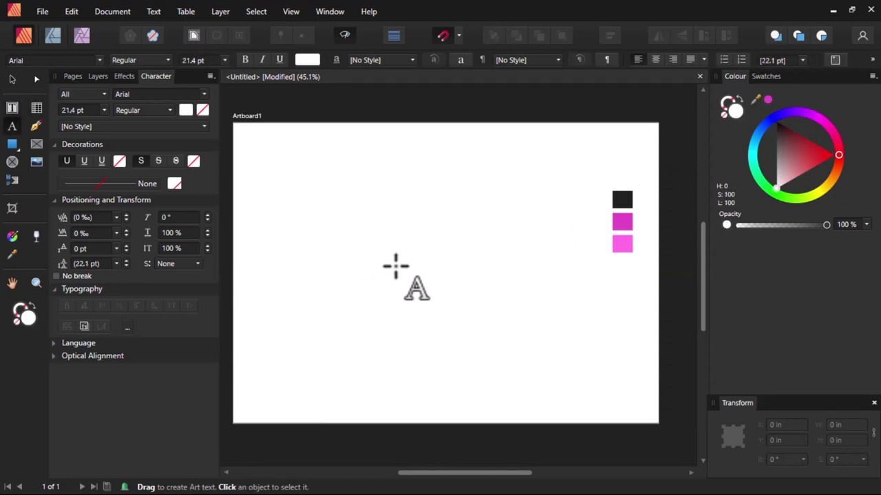
pyautogui.press('t')
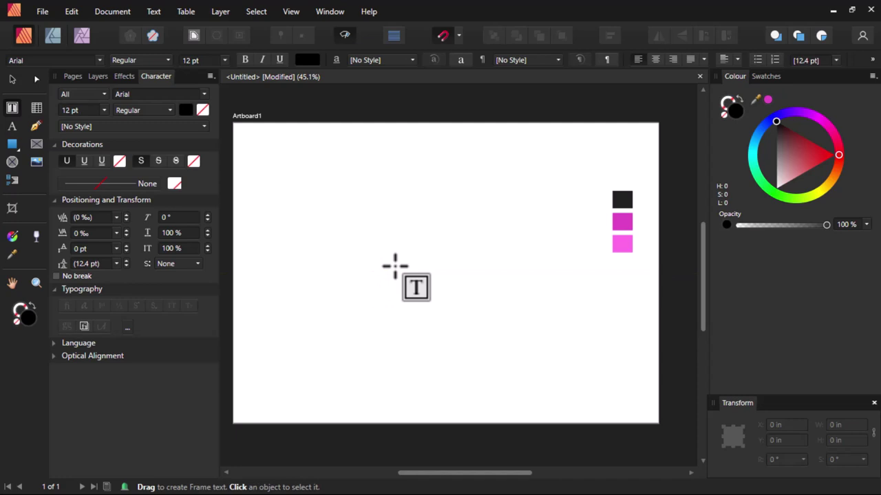
pyautogui.press('t')
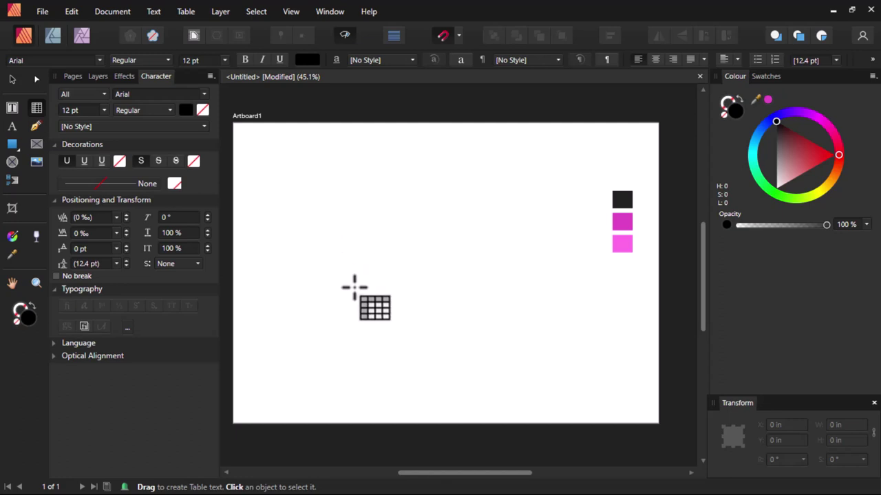
# Draw a wide rectangle in the upper artboard and colour it near-black from the swatch
pyautogui.click(12, 144)
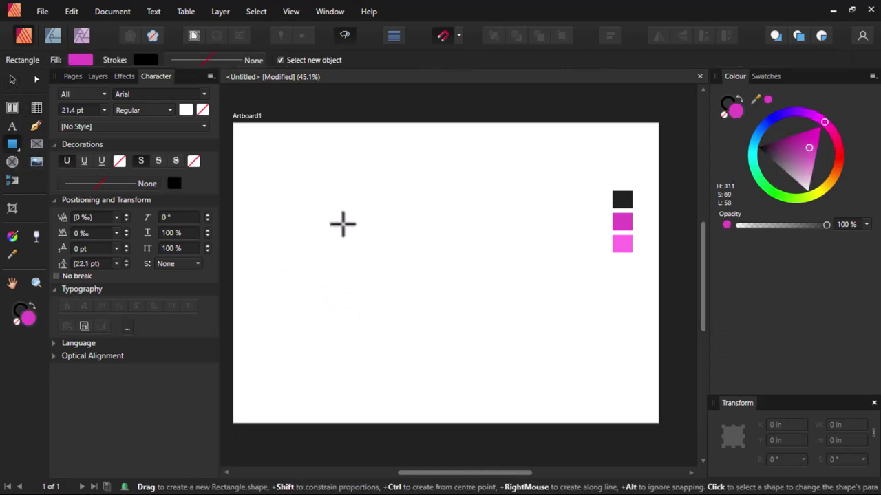
pyautogui.moveTo(328, 189); pyautogui.dragTo(552, 260)
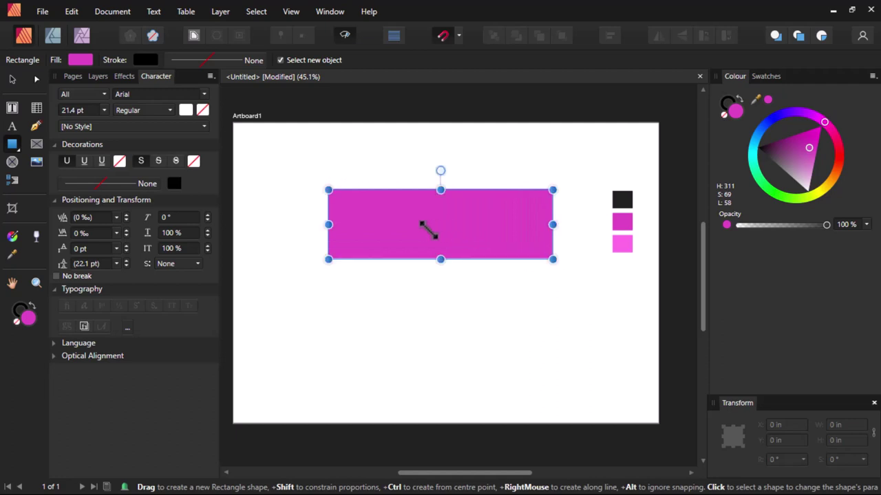
pyautogui.scroll(-1, 429, 230)
pyautogui.press('i')
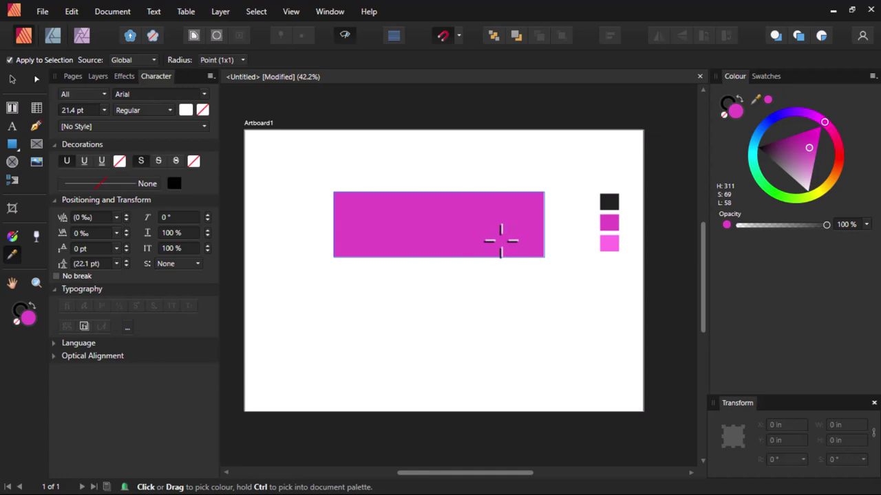
pyautogui.click(611, 202)
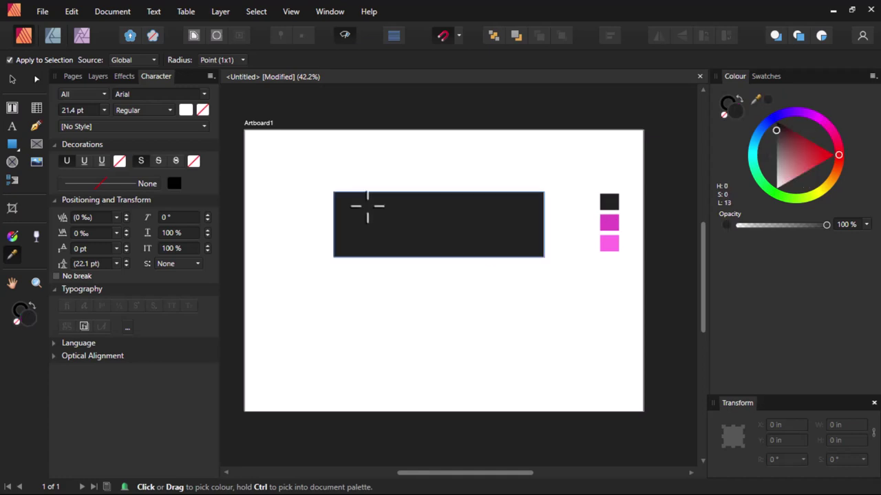
pyautogui.scroll(-5, 346, 199)
pyautogui.press('v')
# Add a thin strip beneath the dark rectangle and colour it magenta
pyautogui.scroll(6, 365, 217)
pyautogui.scroll(2, 378, 219)
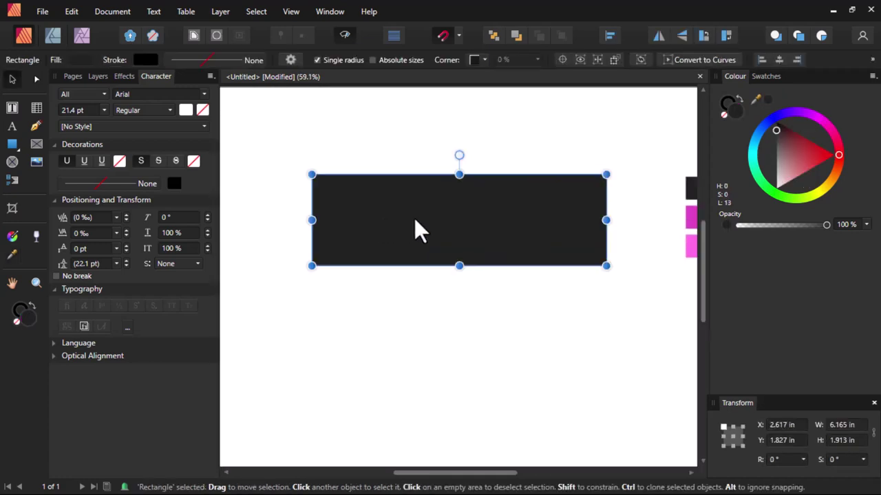
pyautogui.scroll(-5, 406, 216)
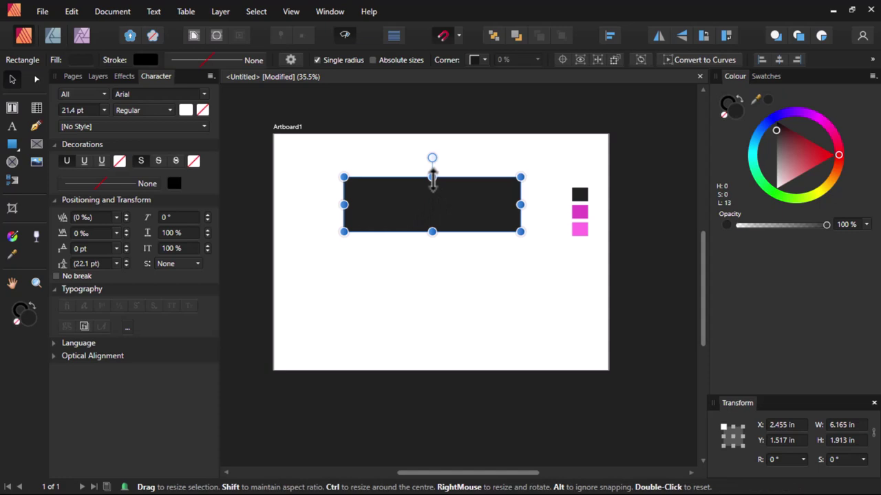
pyautogui.moveTo(432, 177); pyautogui.dragTo(432, 245)
pyautogui.scroll(1, 441, 252)
pyautogui.press('i')
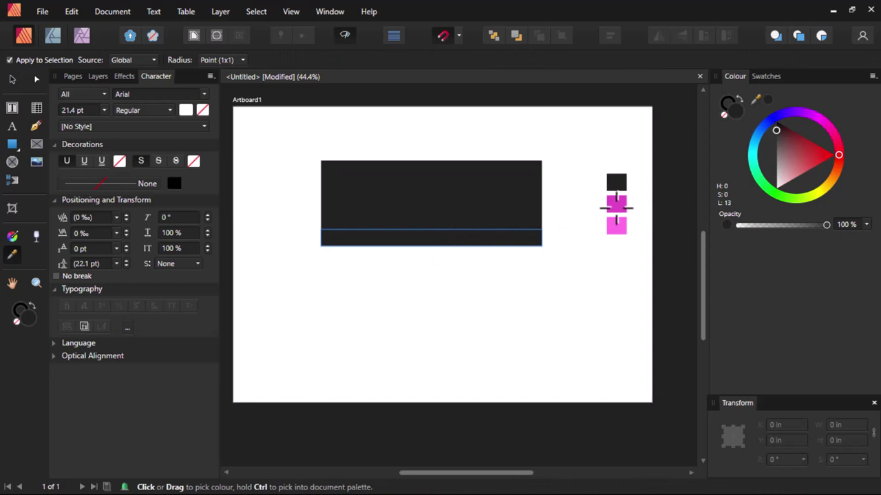
pyautogui.click(616, 205)
pyautogui.scroll(-1, 432, 227)
pyautogui.press('v')
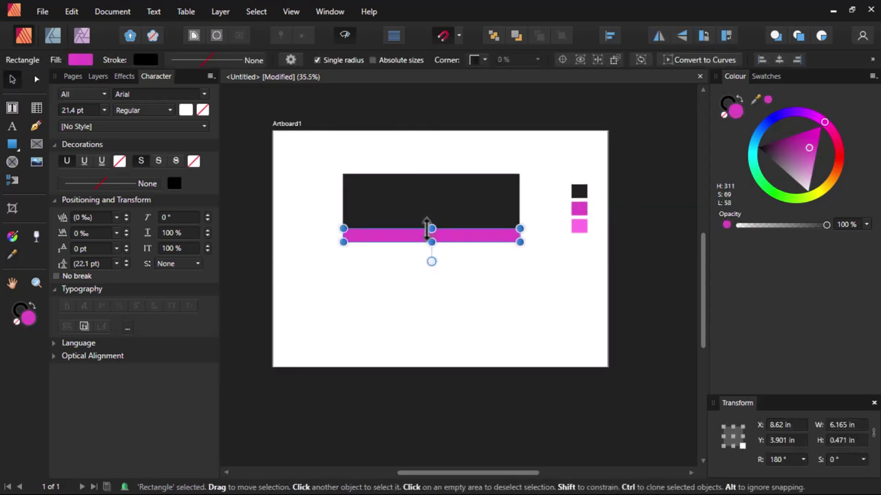
# Stretch a large block downward below the strip and colour it light pink
pyautogui.scroll(1, 432, 251)
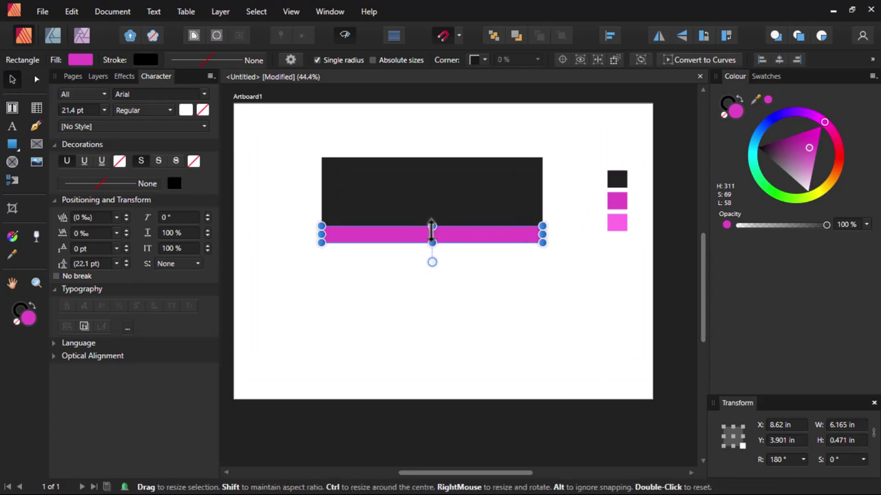
pyautogui.moveTo(432, 242); pyautogui.dragTo(424, 377)
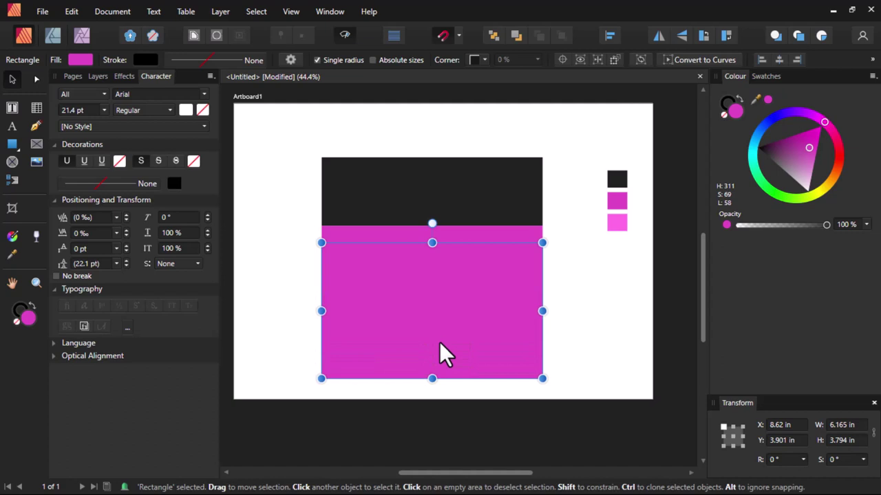
pyautogui.press('i')
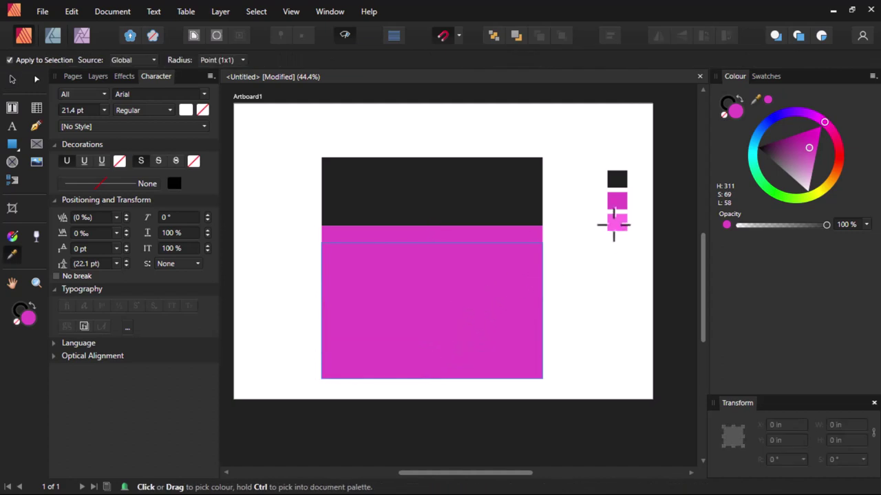
pyautogui.click(613, 222)
pyautogui.scroll(-2, 433, 247)
pyautogui.press('v')
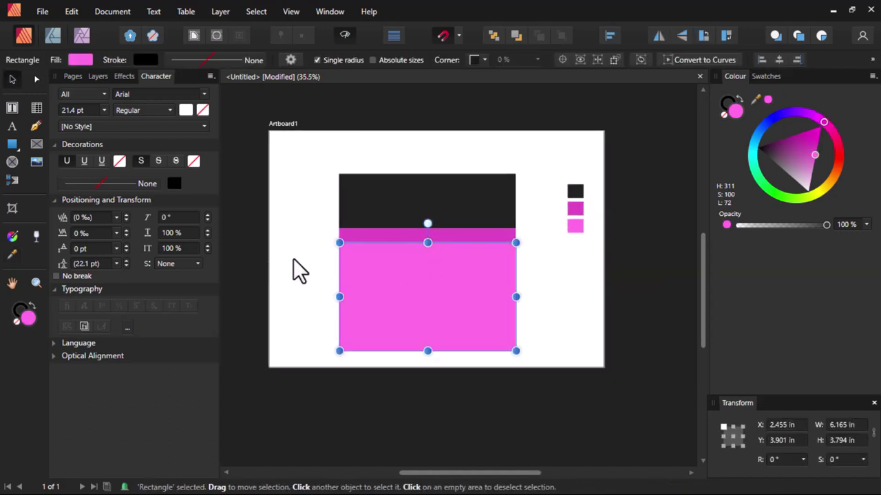
# Nudge the light-pink block's top edge up to meet the magenta strip
pyautogui.click(293, 269)
pyautogui.scroll(1, 448, 265)
pyautogui.scroll(2, 415, 251)
pyautogui.scroll(-1, 418, 251)
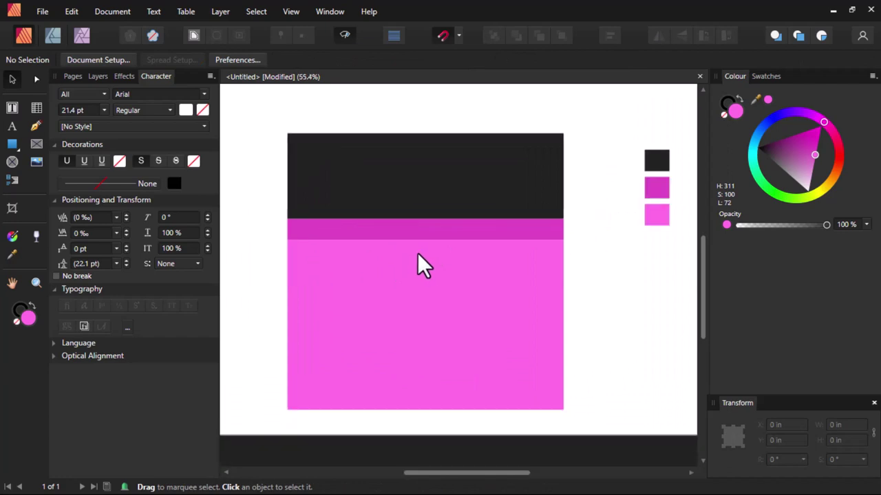
pyautogui.click(417, 251)
pyautogui.scroll(2, 419, 241)
pyautogui.scroll(4, 419, 242)
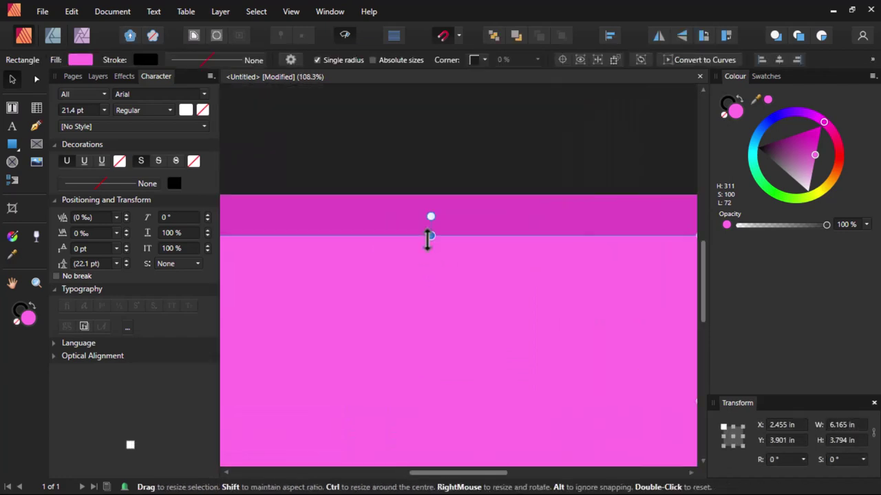
pyautogui.moveTo(434, 236); pyautogui.dragTo(434, 233)
pyautogui.scroll(-6, 425, 247)
# Give the thin magenta strip a vertical linear gradient, lighter at top and darker at bottom
pyautogui.scroll(2, 412, 248)
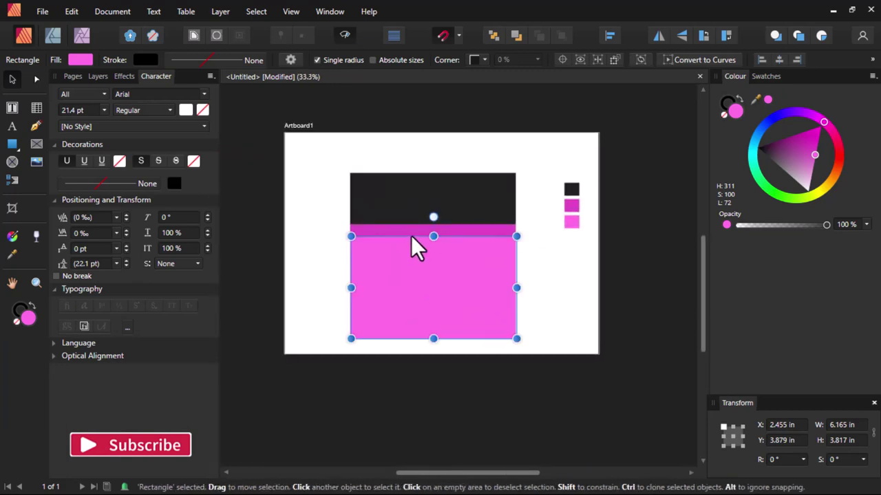
pyautogui.click(412, 234)
pyautogui.scroll(3, 417, 231)
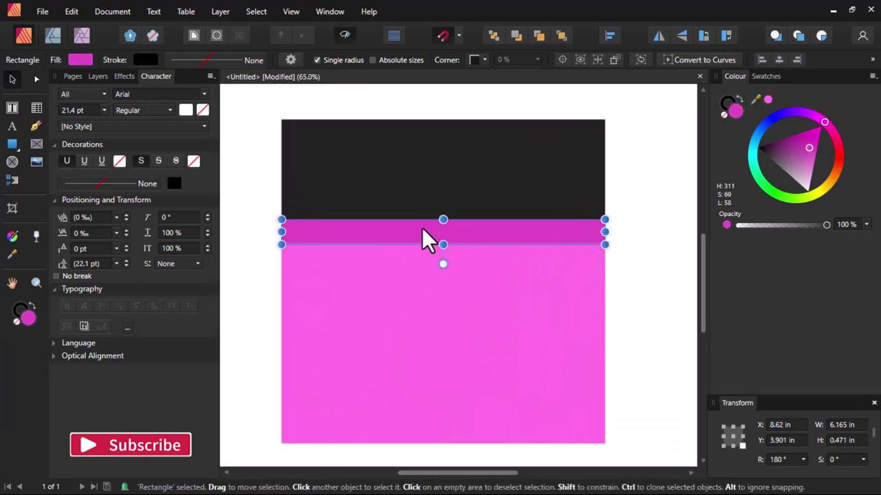
pyautogui.press('g')
pyautogui.scroll(3, 422, 228)
pyautogui.moveTo(449, 220); pyautogui.dragTo(447, 241)
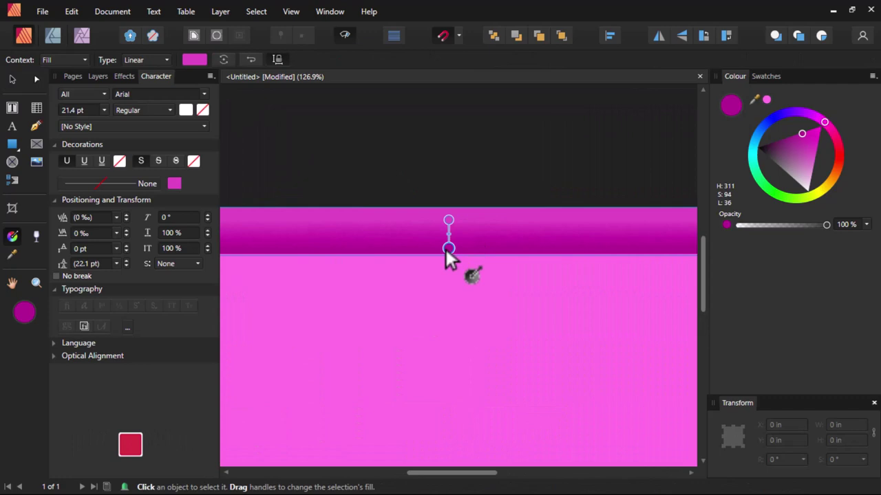
pyautogui.scroll(-4, 445, 251)
pyautogui.scroll(4, 446, 251)
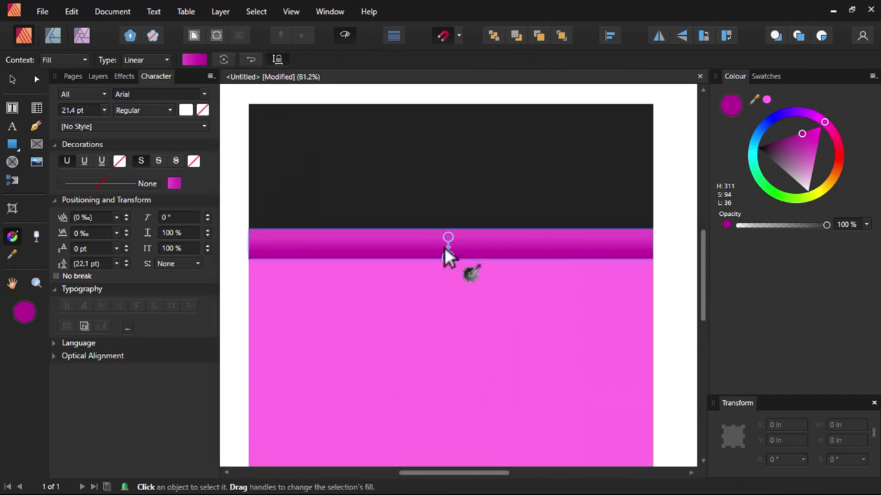
pyautogui.click(451, 231)
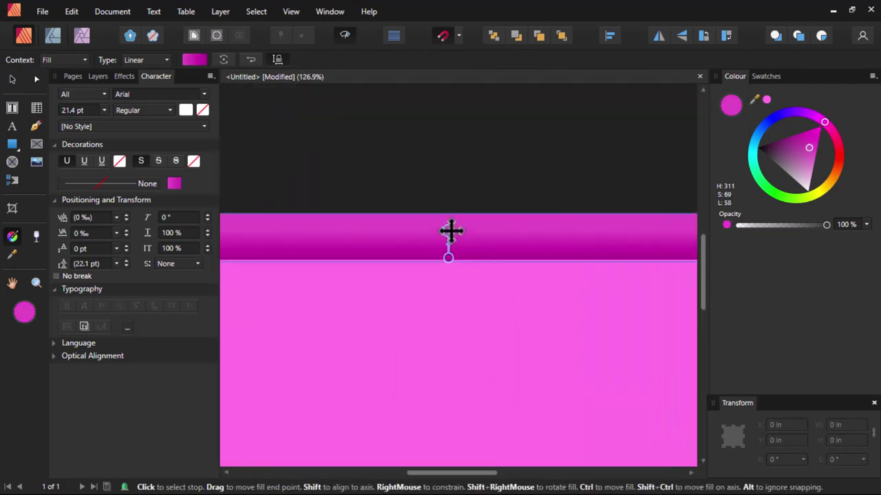
pyautogui.scroll(-6, 450, 232)
pyautogui.press('v')
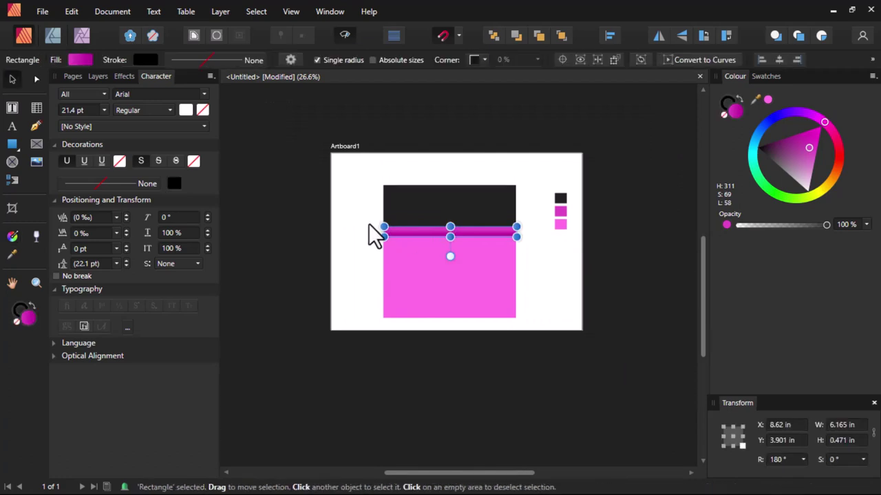
pyautogui.click(368, 232)
pyautogui.scroll(2, 484, 209)
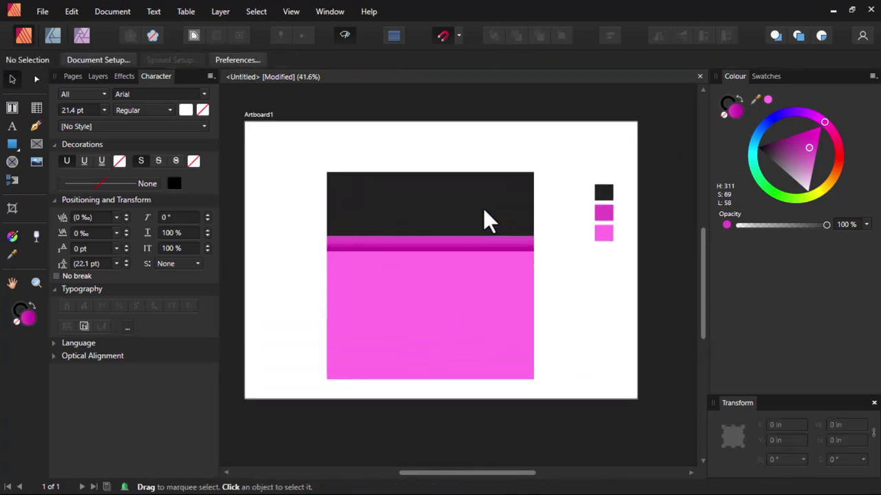
# Narrow the block into a tall rectangle rising above the header's top edge
pyautogui.click(484, 212)
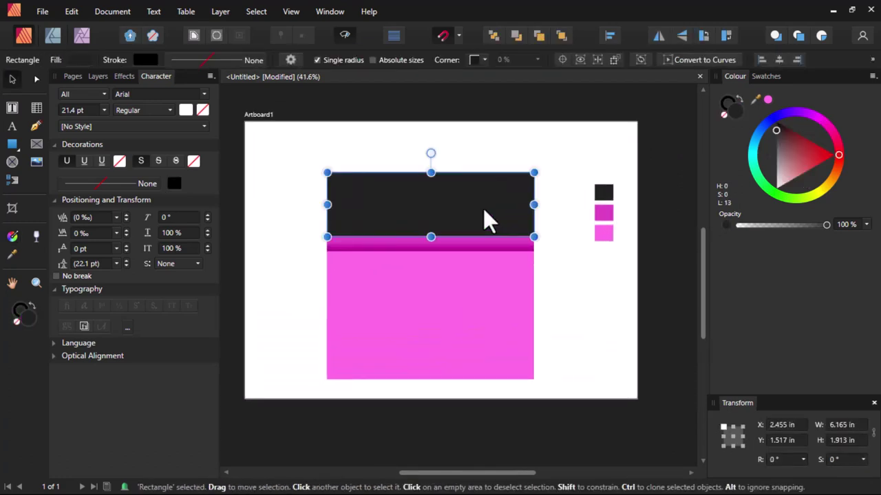
pyautogui.scroll(2, 484, 211)
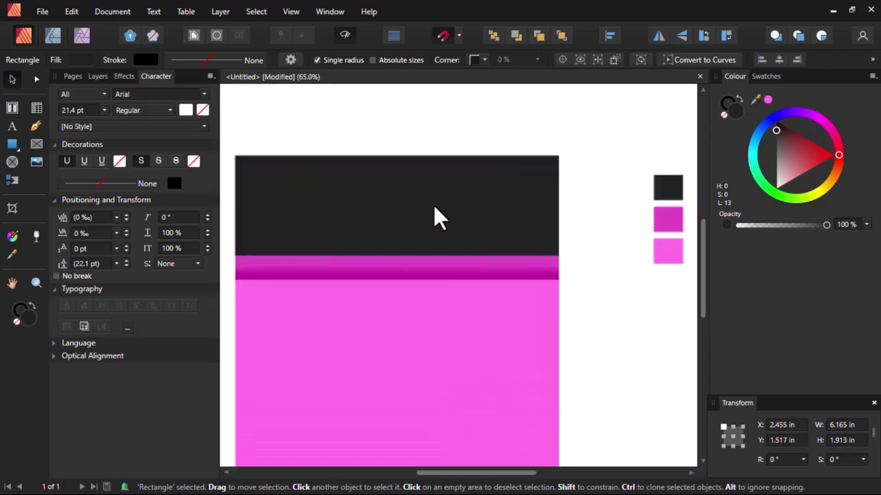
pyautogui.moveTo(236, 206); pyautogui.dragTo(462, 206)
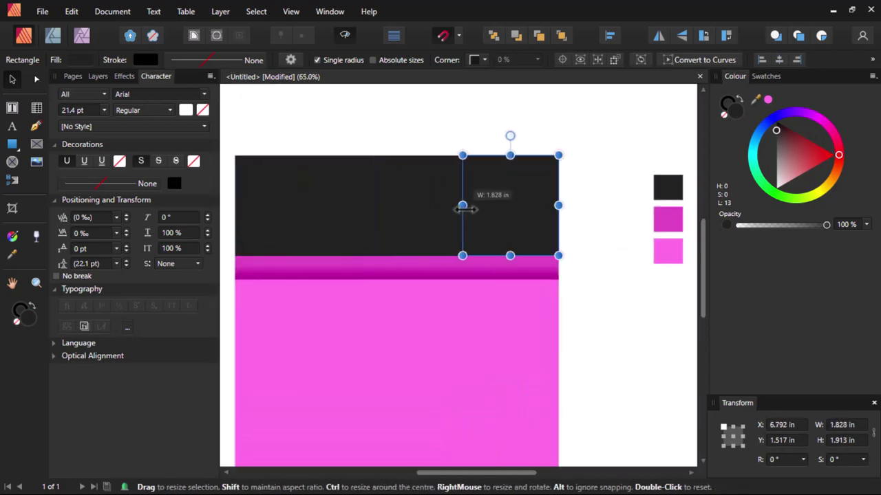
pyautogui.moveTo(558, 206); pyautogui.dragTo(523, 206)
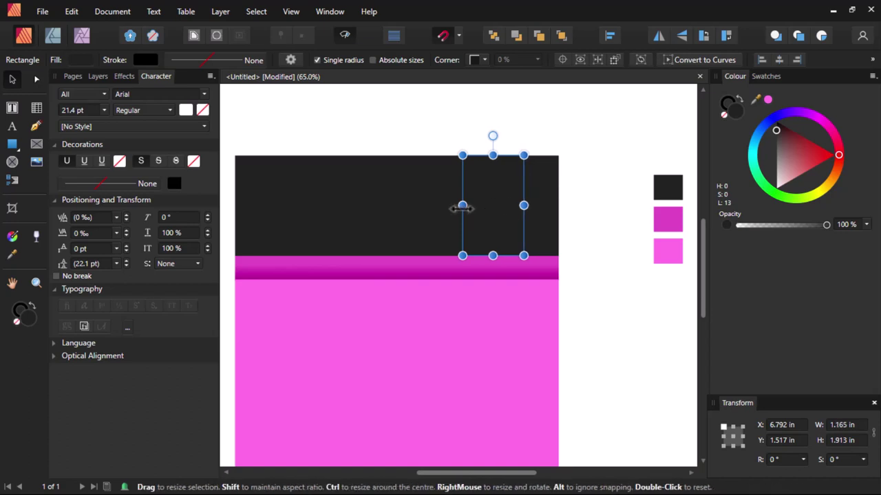
pyautogui.moveTo(462, 207); pyautogui.dragTo(460, 206)
pyautogui.moveTo(523, 206); pyautogui.dragTo(488, 192)
# Fill the tall rectangle with magenta from the swatch and deselect it
pyautogui.scroll(-2, 488, 192)
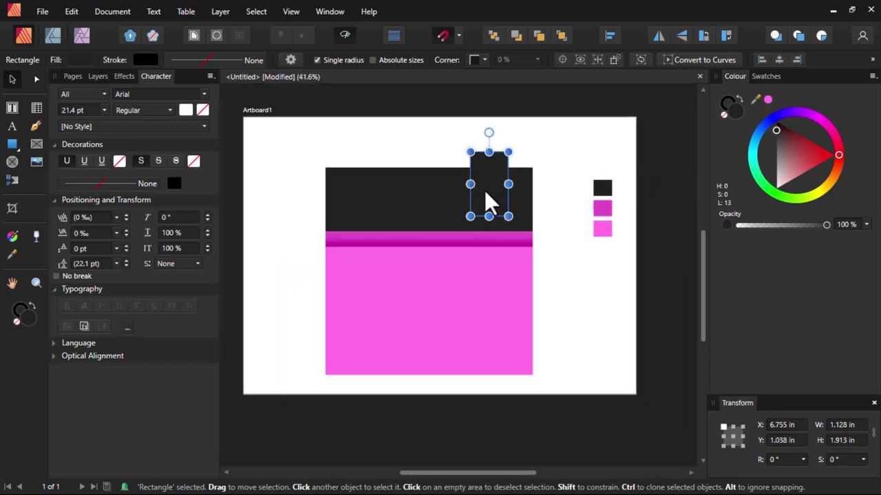
pyautogui.scroll(2, 485, 198)
pyautogui.press('i')
pyautogui.scroll(-2, 484, 190)
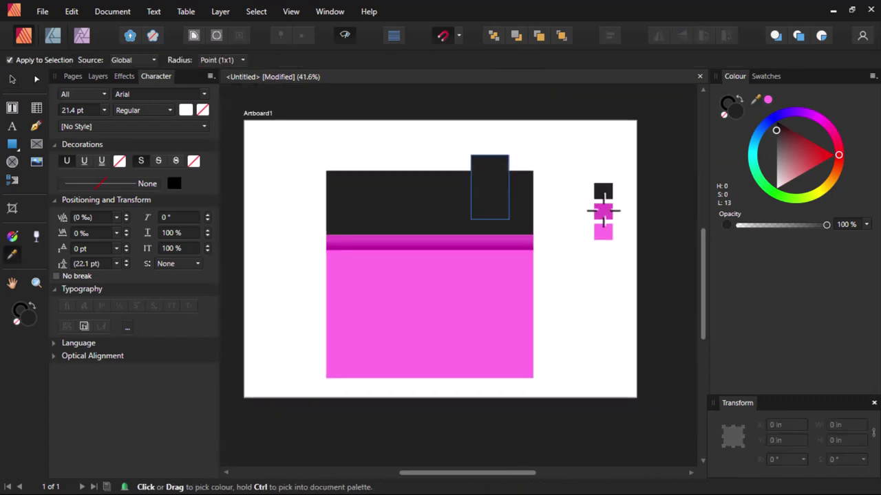
pyautogui.click(600, 212)
pyautogui.scroll(1, 490, 167)
pyautogui.scroll(2, 488, 162)
pyautogui.press('m')
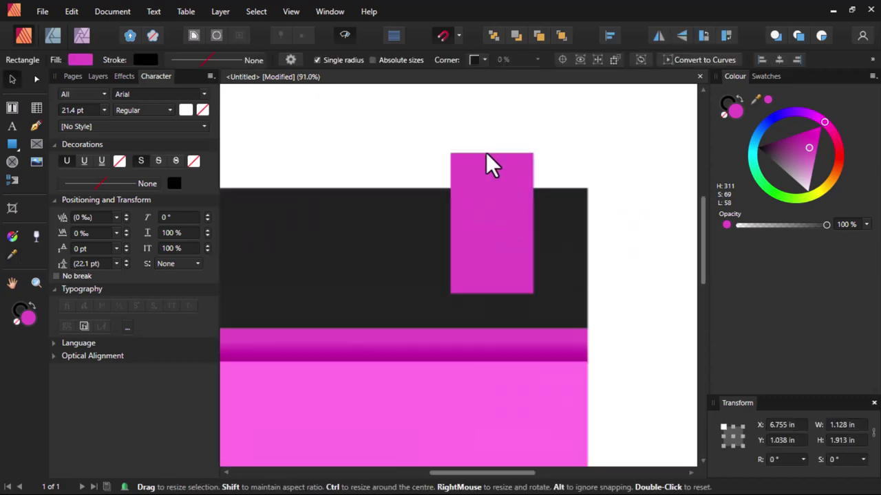
pyautogui.scroll(-2, 486, 159)
pyautogui.press('v')
pyautogui.click(527, 161)
pyautogui.scroll(2, 509, 172)
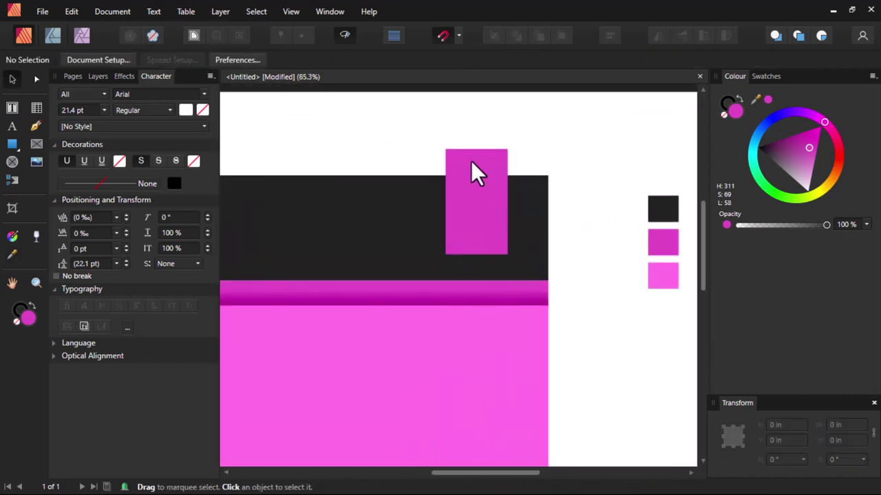
pyautogui.scroll(2, 471, 160)
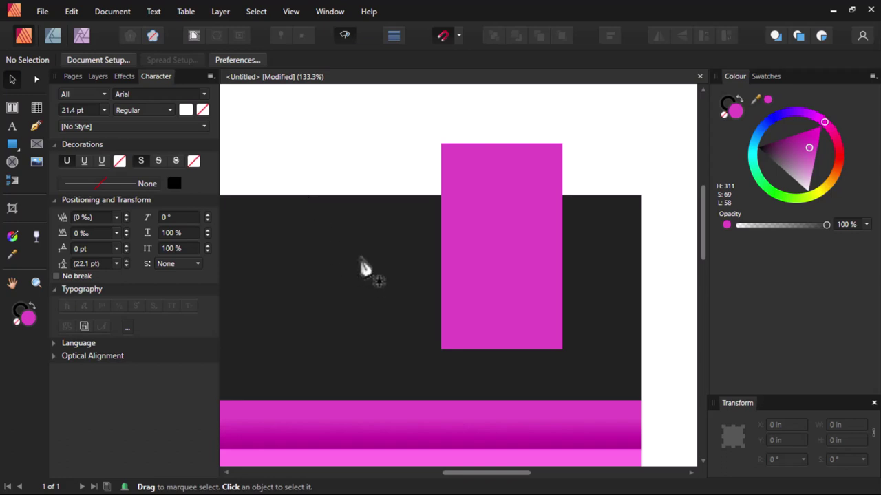
# Draw a closed triangle path from the rectangle's top-left corner down to the header's top edge
pyautogui.press('p')
pyautogui.scroll(4, 448, 161)
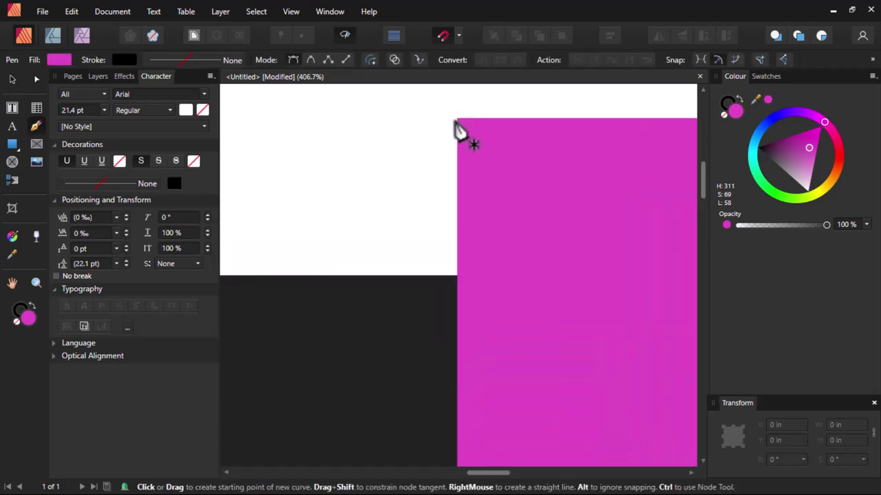
pyautogui.click(457, 119)
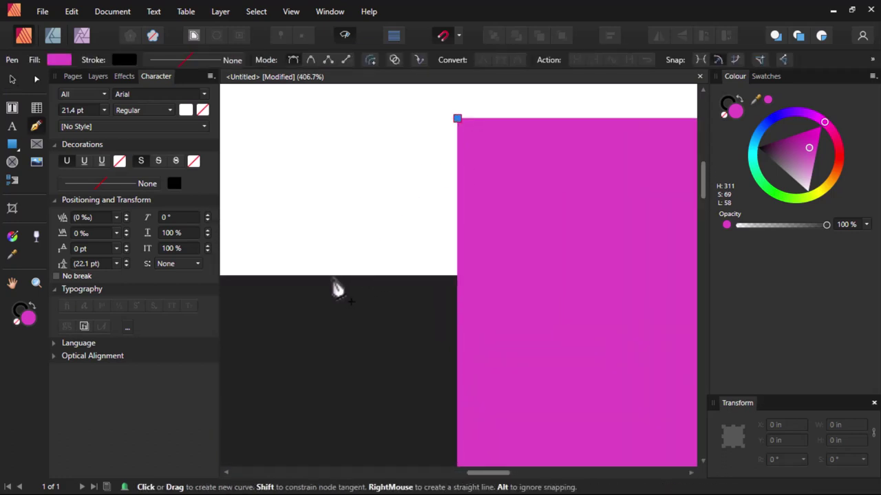
pyautogui.click(333, 275)
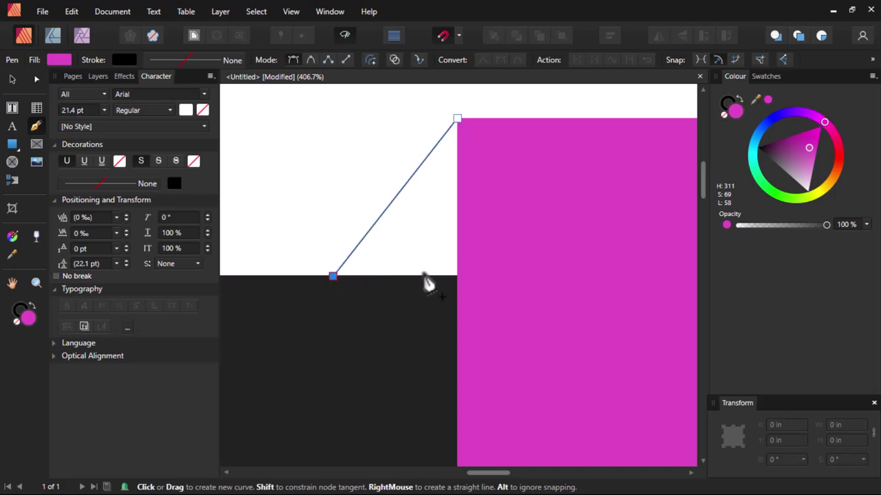
pyautogui.click(461, 276)
pyautogui.click(457, 120)
# Adjust the triangle's bottom-left point, bend the diagonal into an outward curve, and remove its outline
pyautogui.scroll(1, 450, 222)
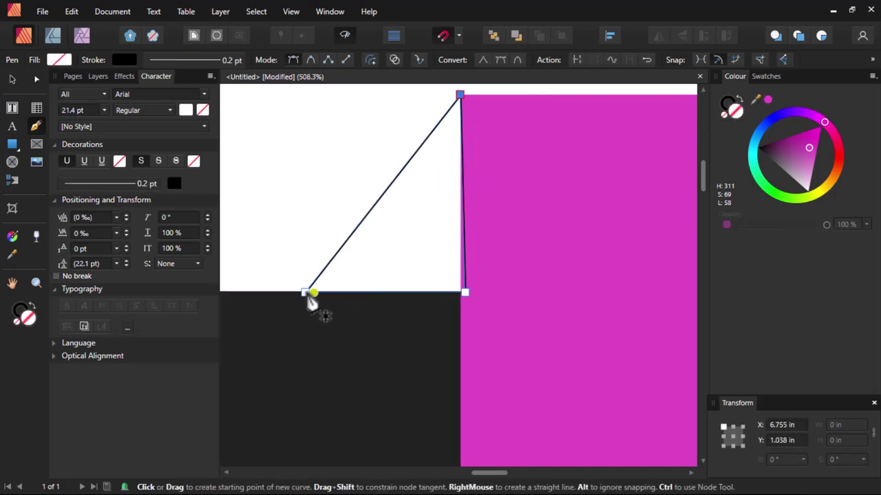
pyautogui.moveTo(309, 293); pyautogui.dragTo(328, 296)
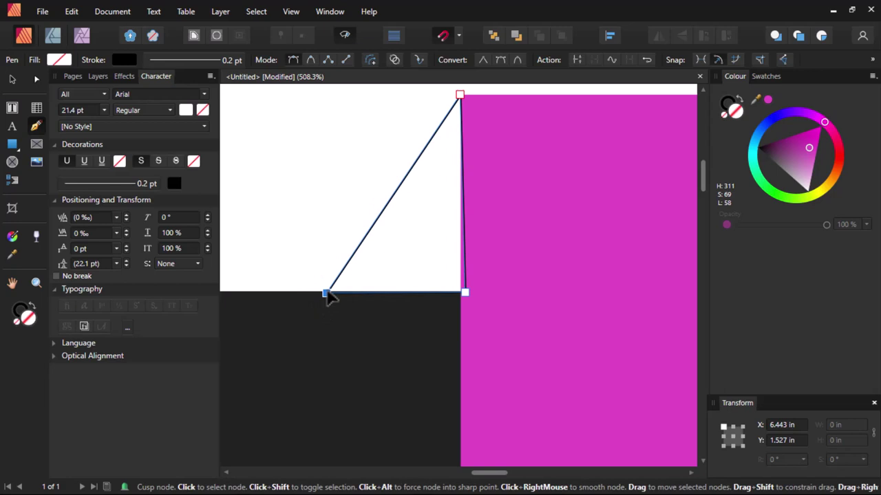
pyautogui.moveTo(394, 187); pyautogui.dragTo(393, 176)
pyautogui.scroll(-4, 392, 177)
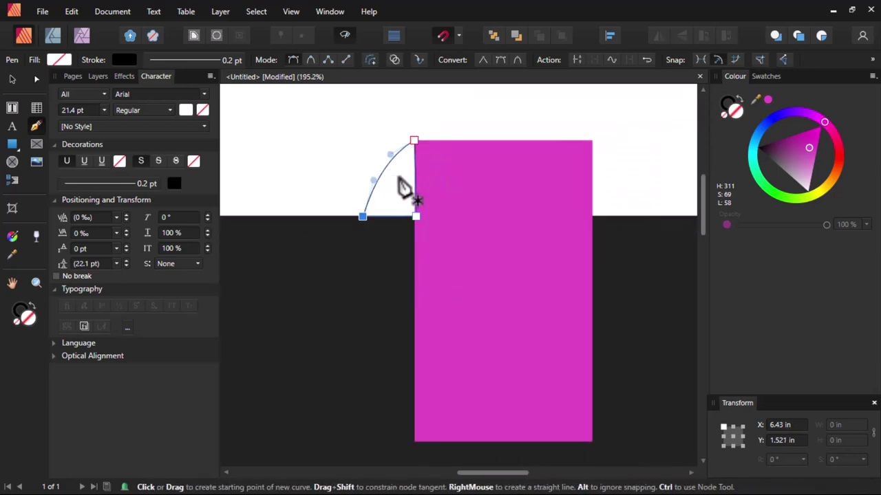
pyautogui.click(726, 110)
pyautogui.scroll(2, 440, 144)
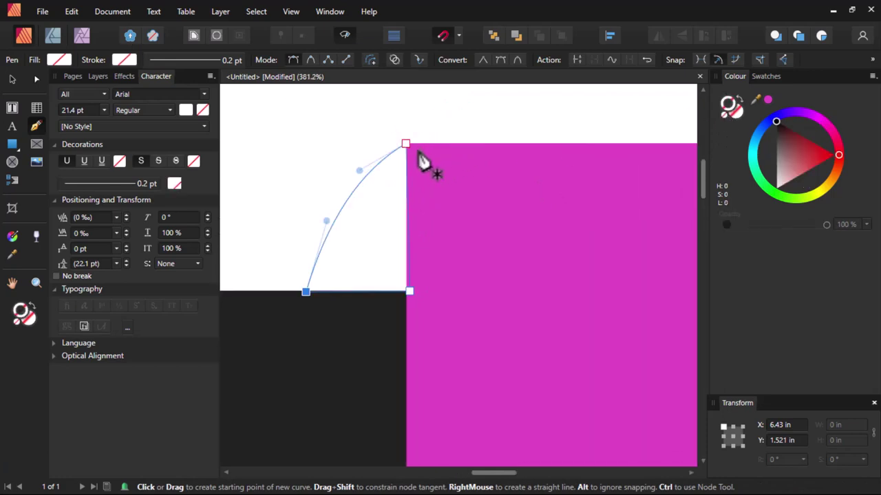
pyautogui.scroll(-6, 432, 183)
# Sample the tall rectangle's magenta and apply it as the curved wedge's fill
pyautogui.press('i')
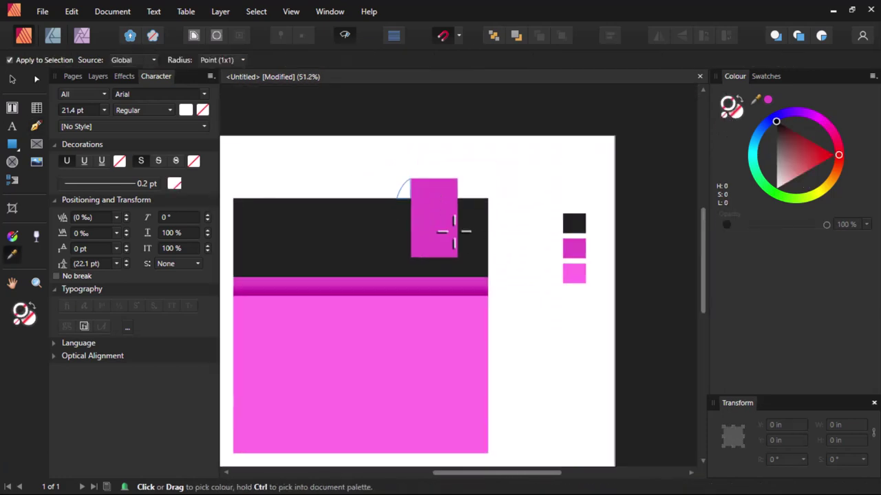
pyautogui.scroll(2, 419, 207)
pyautogui.click(441, 200)
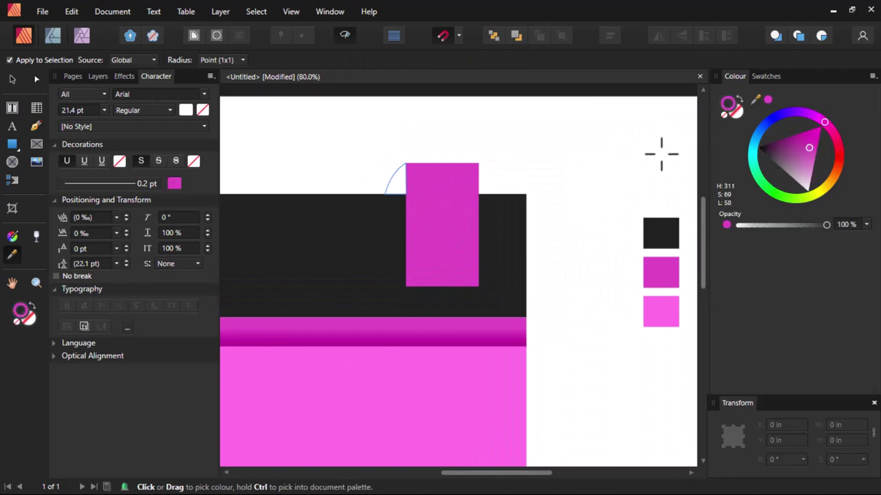
pyautogui.click(733, 114)
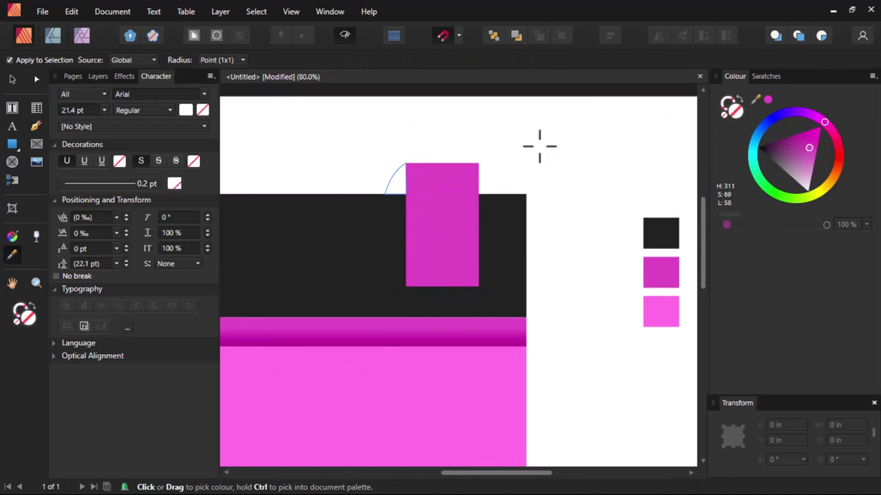
pyautogui.click(442, 178)
pyautogui.scroll(2, 393, 177)
pyautogui.scroll(-2, 403, 178)
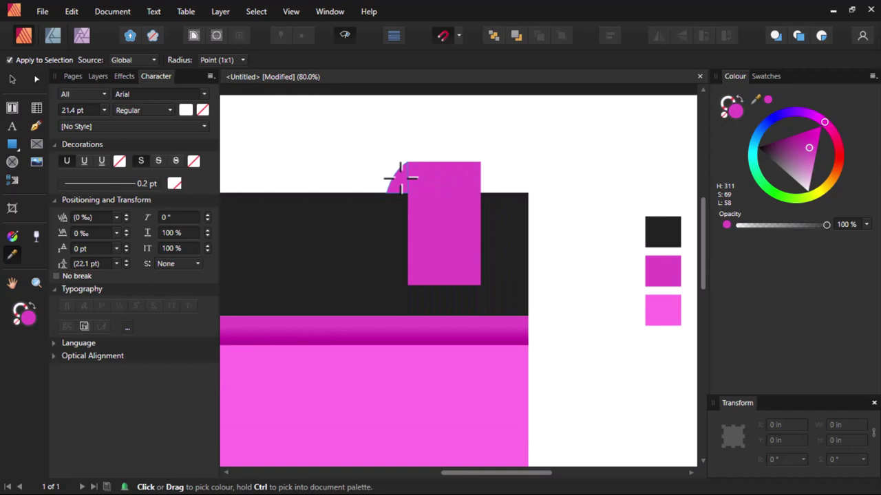
pyautogui.press('f')
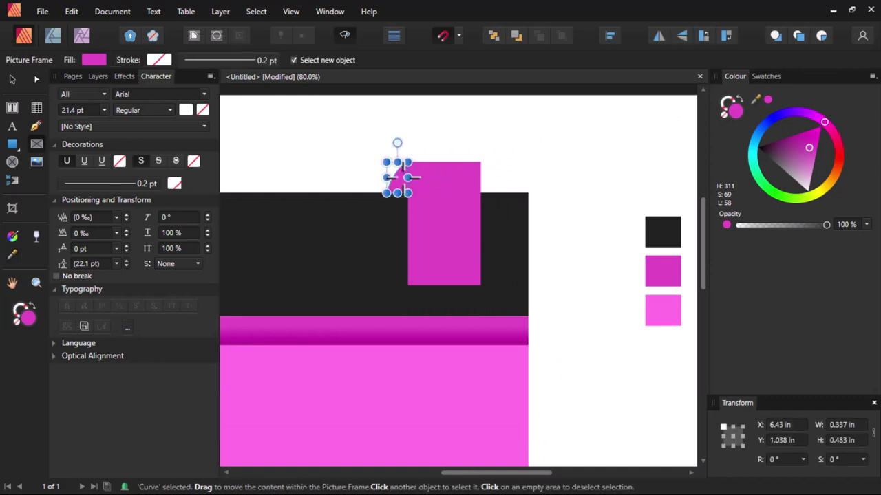
pyautogui.scroll(-1, 403, 178)
pyautogui.press('v')
pyautogui.scroll(2, 403, 178)
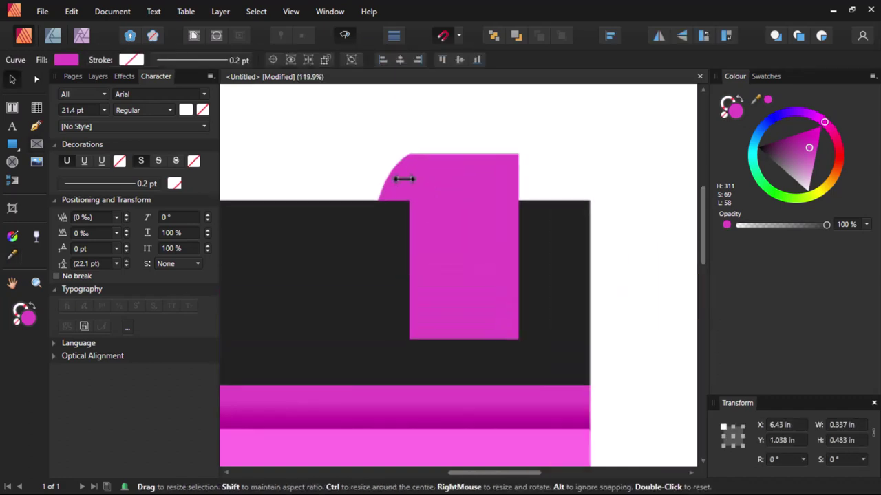
pyautogui.scroll(-2, 456, 191)
pyautogui.scroll(2, 434, 189)
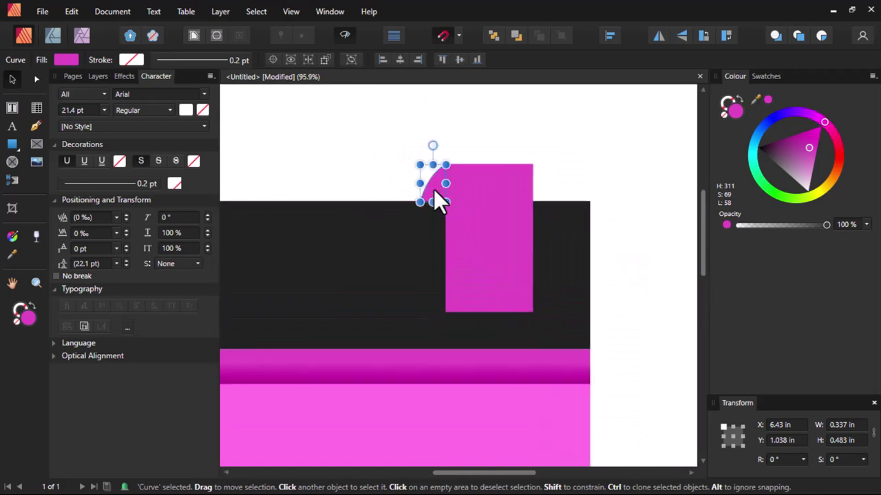
# Lay a linear gradient across the curved wedge, running from its top downward
pyautogui.press('g')
pyautogui.scroll(3, 434, 191)
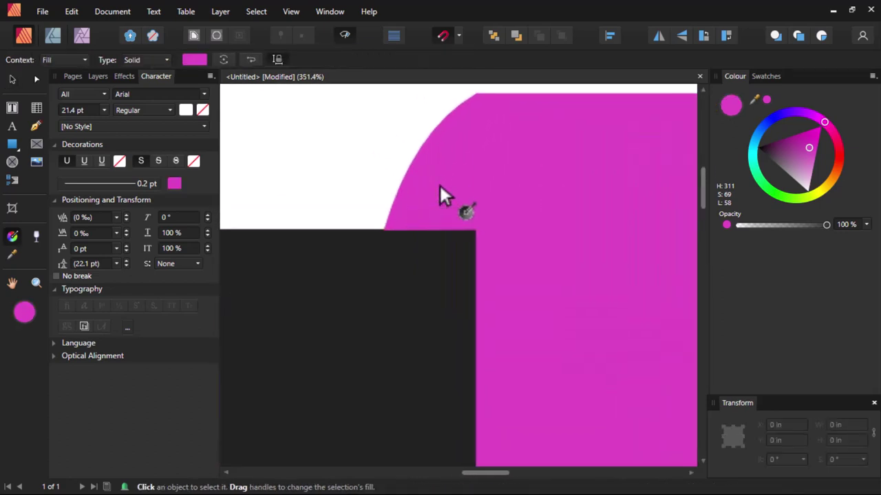
pyautogui.moveTo(442, 196); pyautogui.dragTo(463, 120)
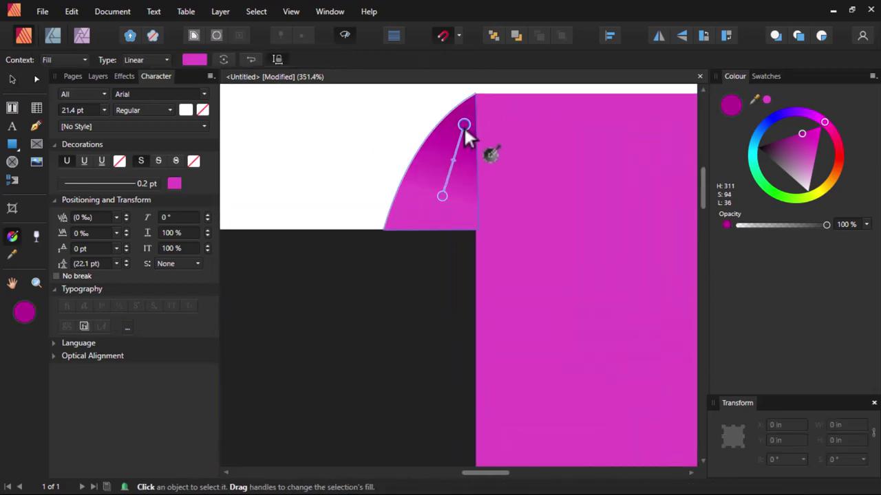
pyautogui.scroll(-4, 451, 165)
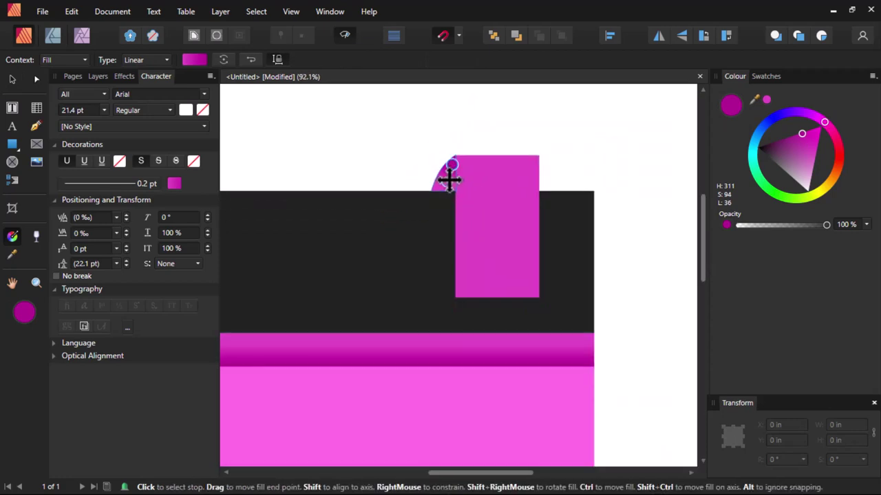
pyautogui.scroll(3, 451, 182)
pyautogui.scroll(-2, 455, 172)
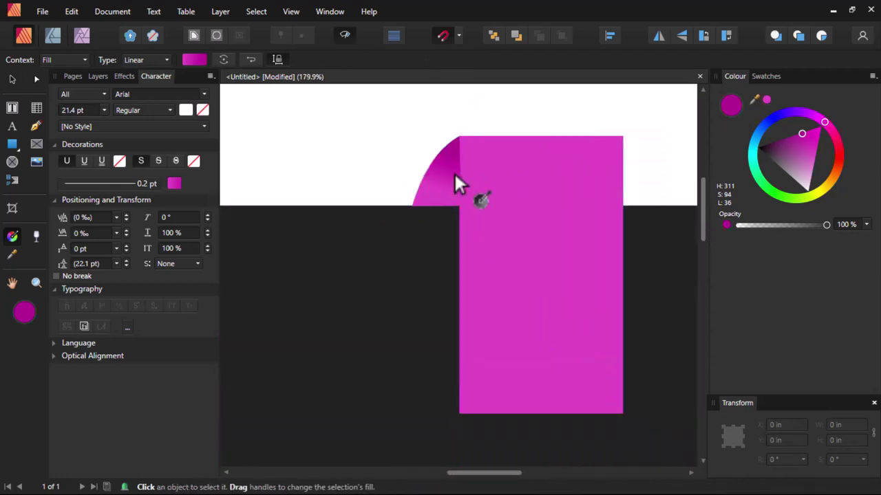
pyautogui.moveTo(446, 162)
pyautogui.mouseDown()
pyautogui.moveTo(437, 193)
pyautogui.moveTo(456, 168)
pyautogui.mouseUp()
pyautogui.scroll(2, 439, 191)
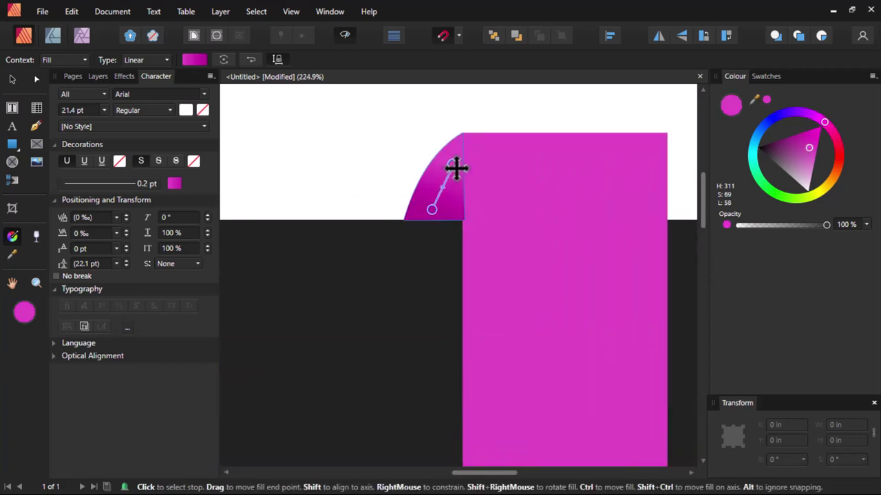
# Set the gradient's lower stop to a lighter pink sampled from the pink area
pyautogui.click(433, 210)
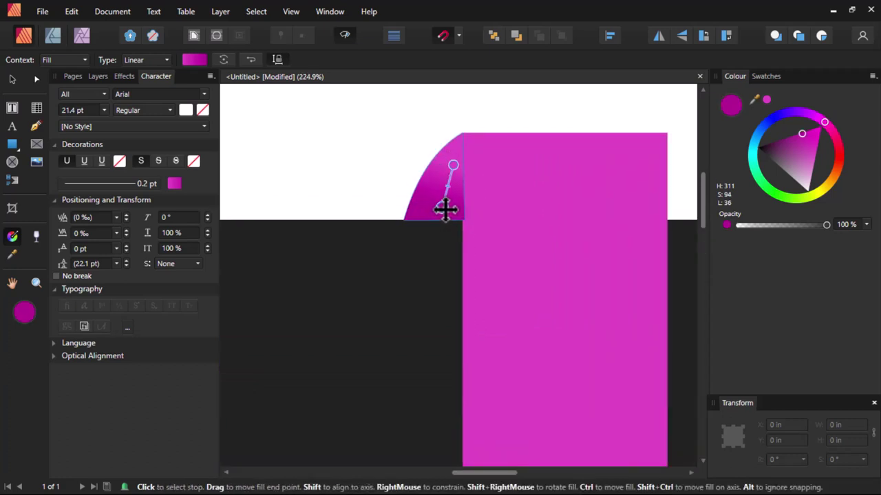
pyautogui.scroll(-3, 446, 210)
pyautogui.scroll(-1, 612, 146)
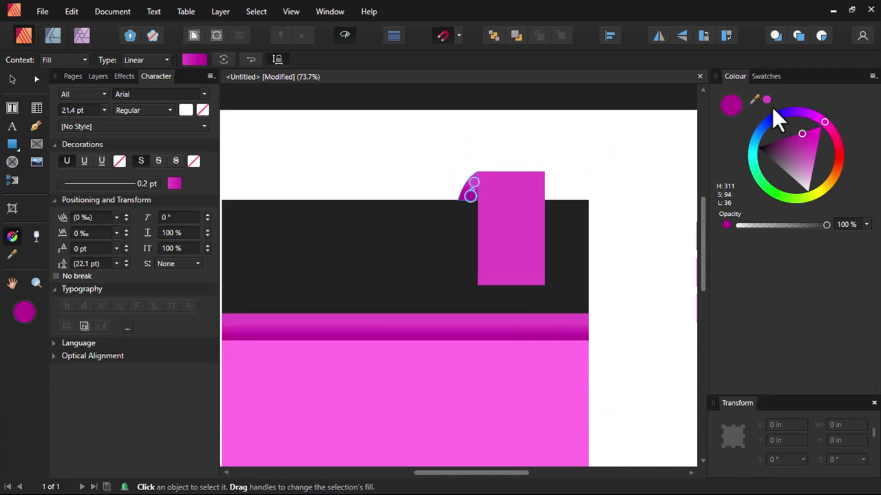
pyautogui.moveTo(765, 101); pyautogui.dragTo(495, 369)
pyautogui.moveTo(766, 100); pyautogui.dragTo(493, 195)
pyautogui.scroll(-2, 494, 193)
pyautogui.scroll(2, 494, 193)
# Copy the gradient wedge to the rectangle's right side, mirror it horizontally, and align it flush
pyautogui.press('v')
pyautogui.scroll(3, 494, 194)
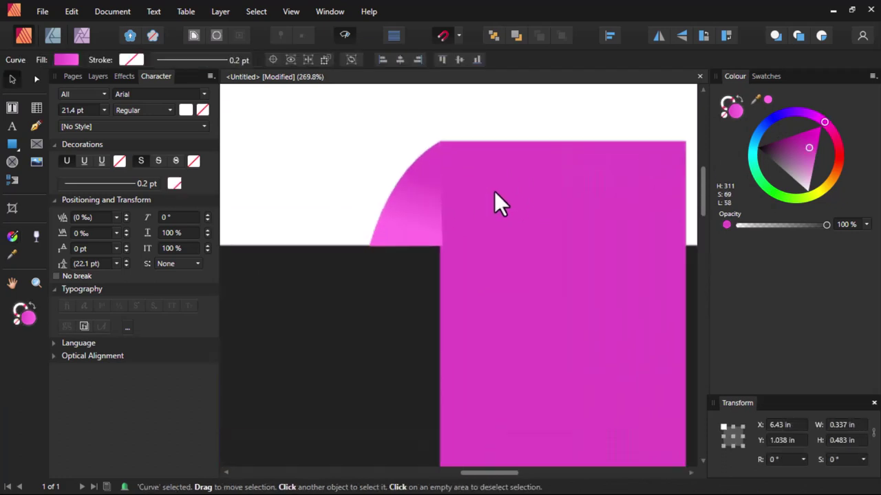
pyautogui.scroll(2, 494, 192)
pyautogui.scroll(-2, 426, 181)
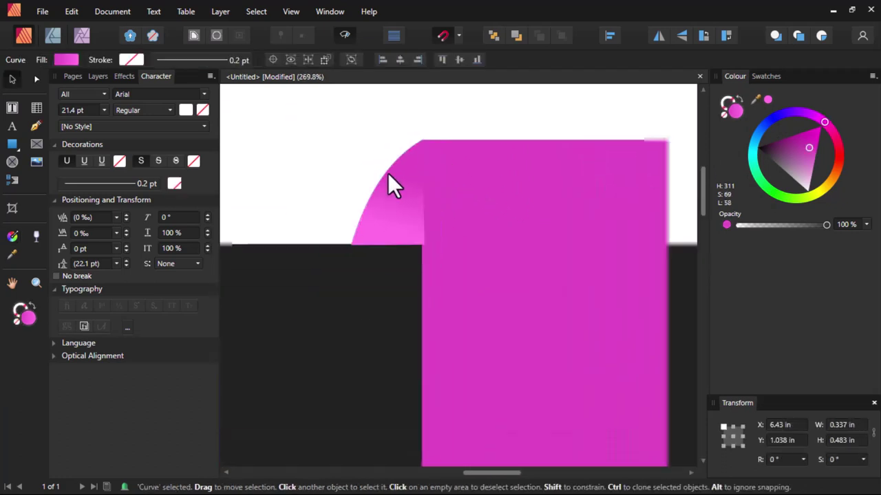
pyautogui.scroll(-3, 390, 184)
pyautogui.moveTo(418, 197); pyautogui.dragTo(520, 195)
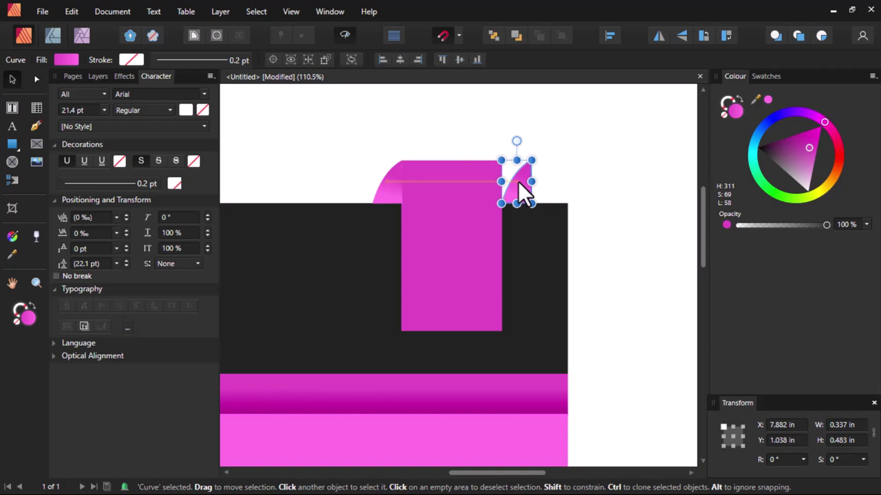
pyautogui.scroll(2, 476, 181)
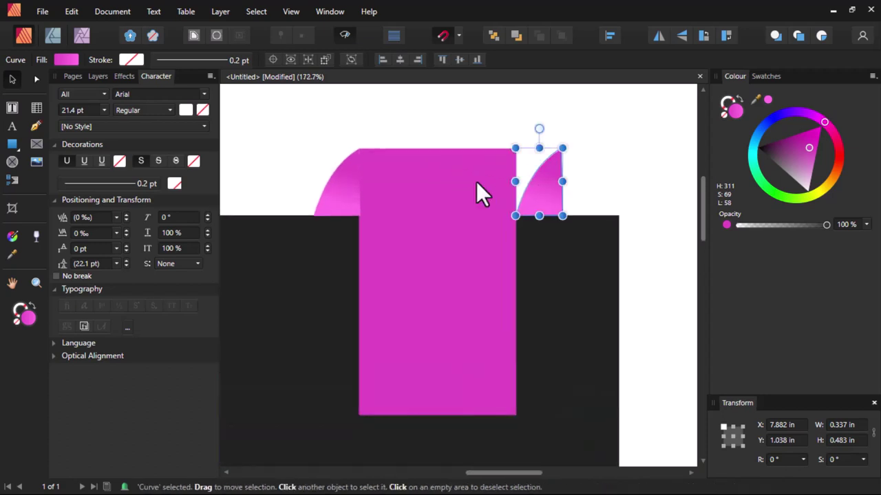
pyautogui.hotkey('ctrl', 'shift', 'h')
pyautogui.scroll(6, 525, 177)
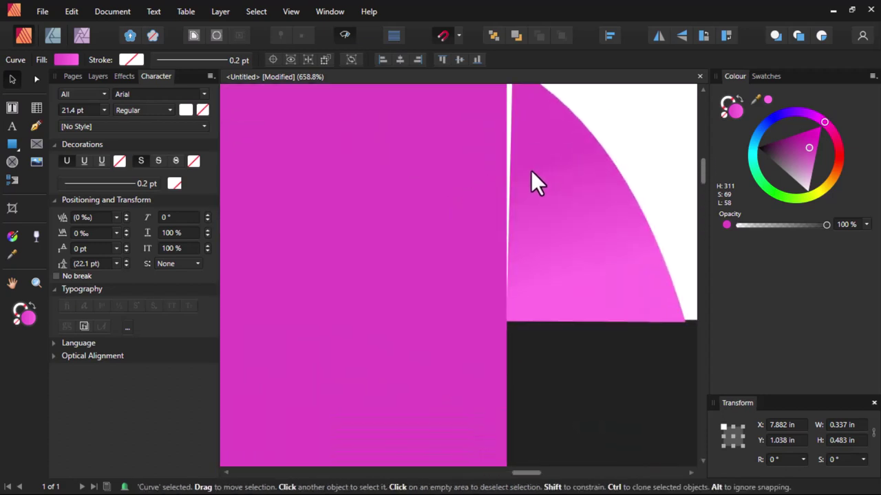
pyautogui.scroll(-1, 532, 177)
pyautogui.moveTo(538, 174); pyautogui.dragTo(531, 173)
pyautogui.scroll(3, 517, 178)
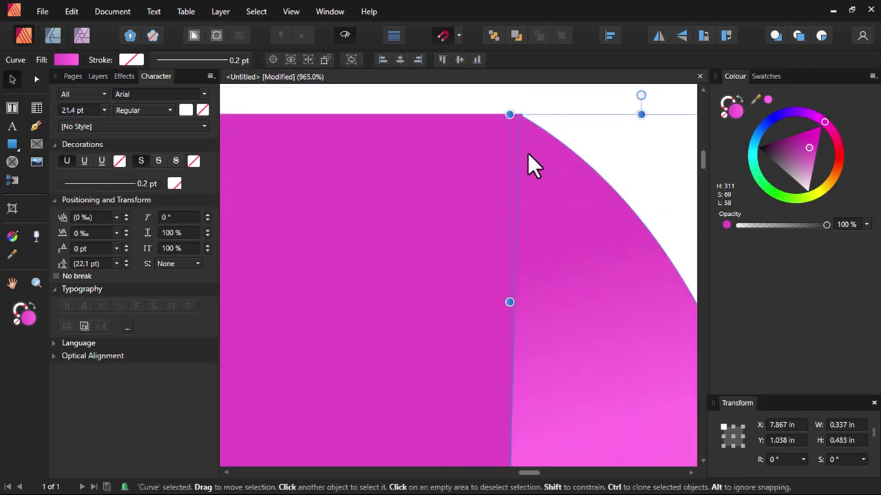
# Select the mirrored wedge's top end node for path editing
pyautogui.press('p')
pyautogui.scroll(4, 527, 122)
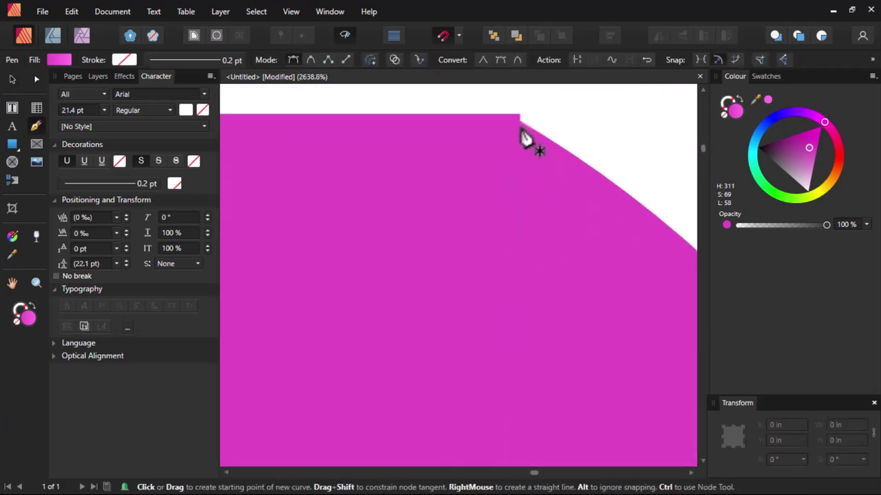
pyautogui.click(514, 119)
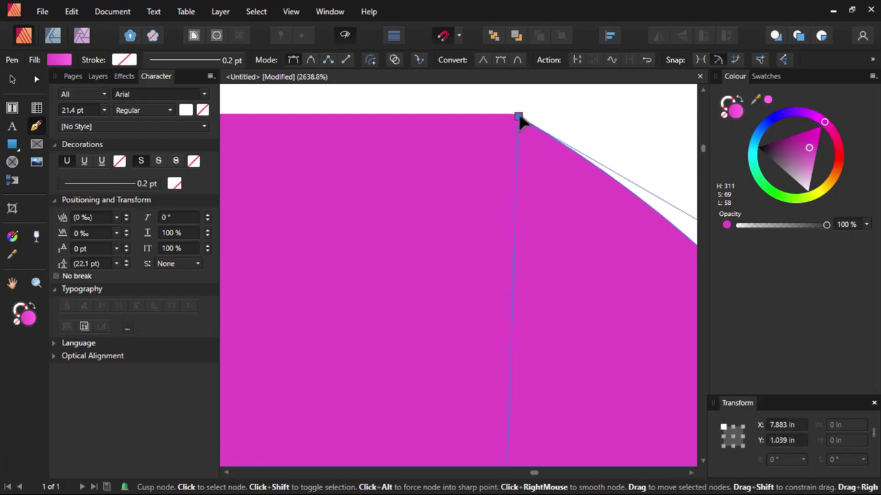
pyautogui.scroll(-5, 518, 134)
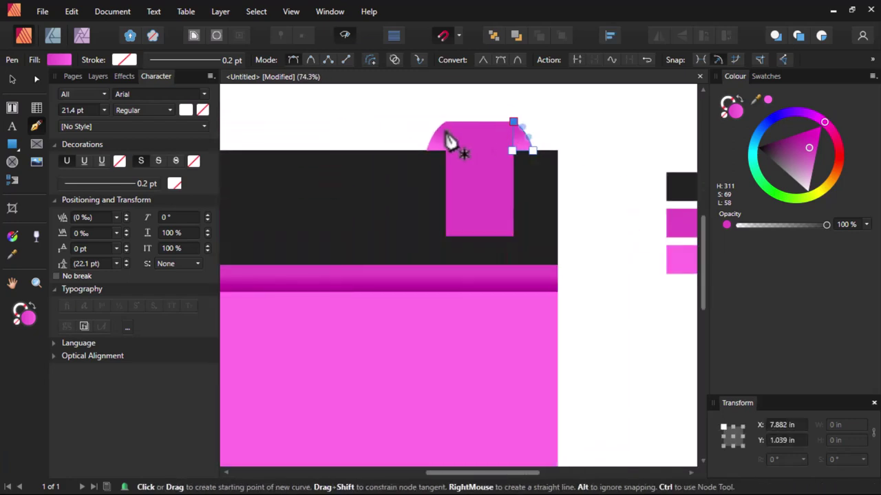
pyautogui.press('v')
pyautogui.scroll(-1, 587, 156)
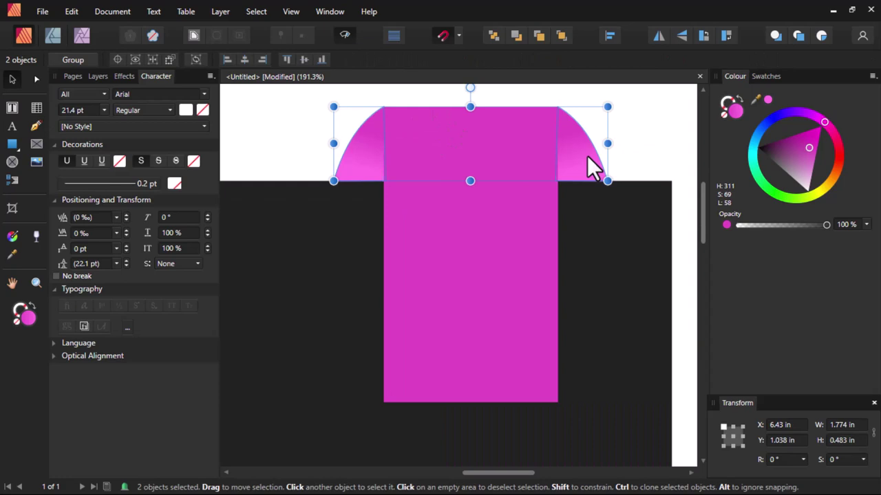
pyautogui.scroll(3, 405, 187)
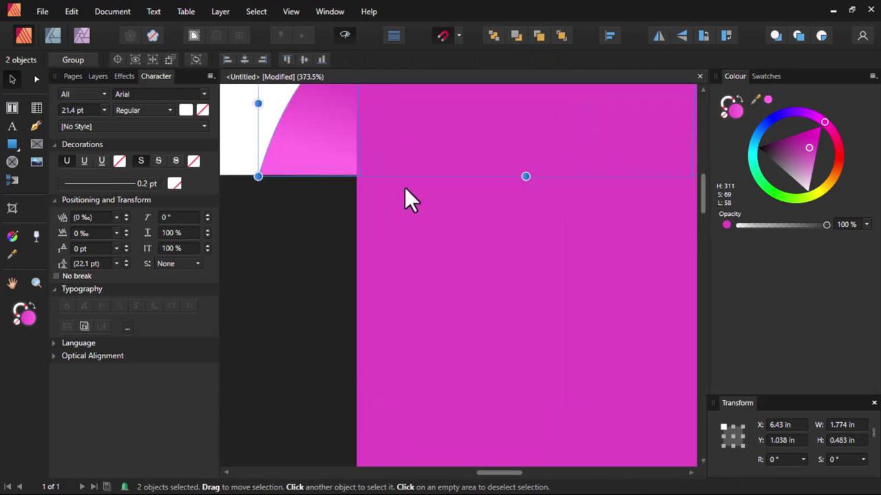
pyautogui.scroll(-7, 405, 187)
pyautogui.scroll(-2, 399, 186)
pyautogui.click(371, 178)
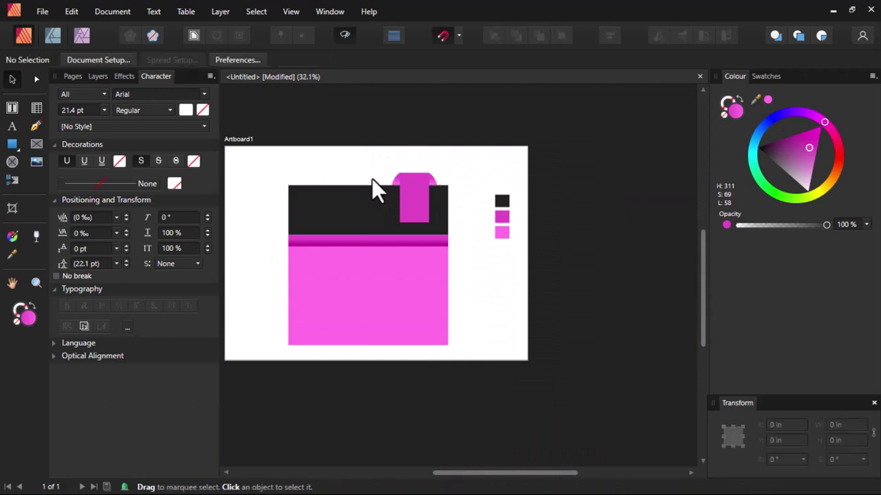
pyautogui.scroll(3, 428, 203)
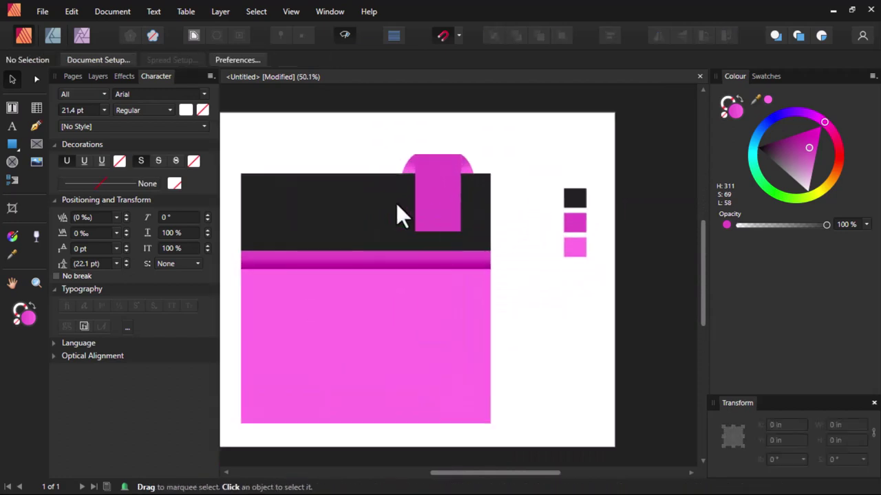
pyautogui.scroll(-1, 398, 202)
pyautogui.scroll(4, 458, 159)
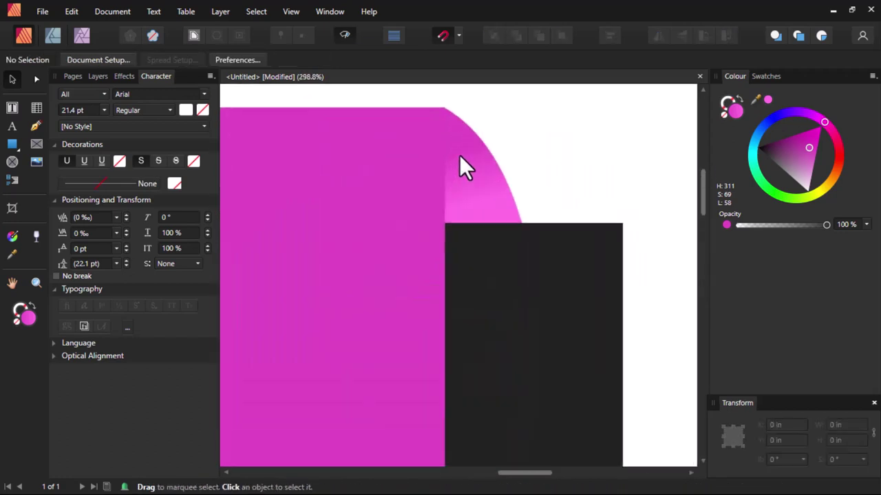
pyautogui.click(460, 155)
pyautogui.scroll(-3, 513, 158)
pyautogui.click(565, 155)
pyautogui.scroll(-3, 521, 197)
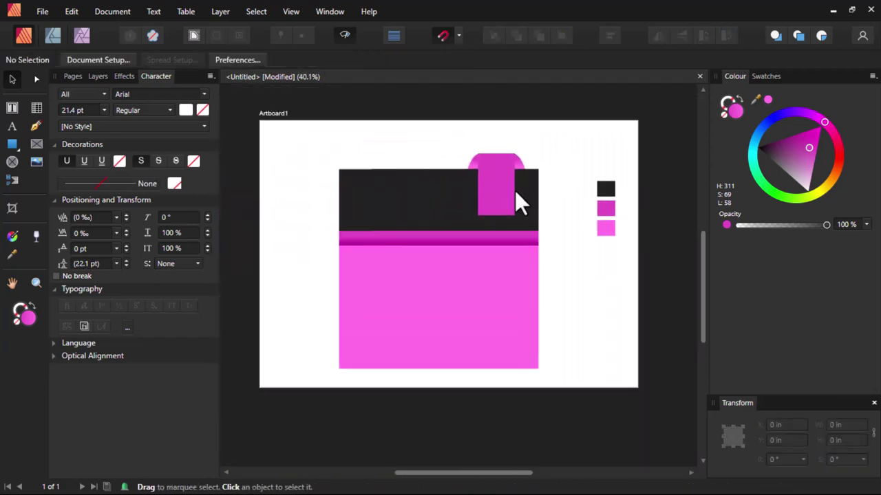
pyautogui.scroll(2, 494, 207)
# Lengthen the magenta ribbon rectangle slightly downward
pyautogui.click(494, 210)
pyautogui.scroll(1, 494, 230)
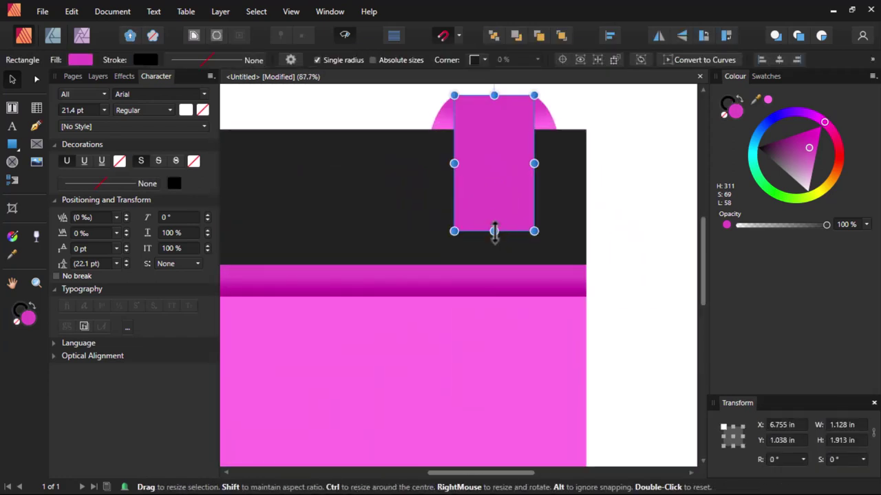
pyautogui.moveTo(494, 231); pyautogui.dragTo(496, 244)
pyautogui.scroll(-2, 495, 244)
pyautogui.scroll(-1, 495, 243)
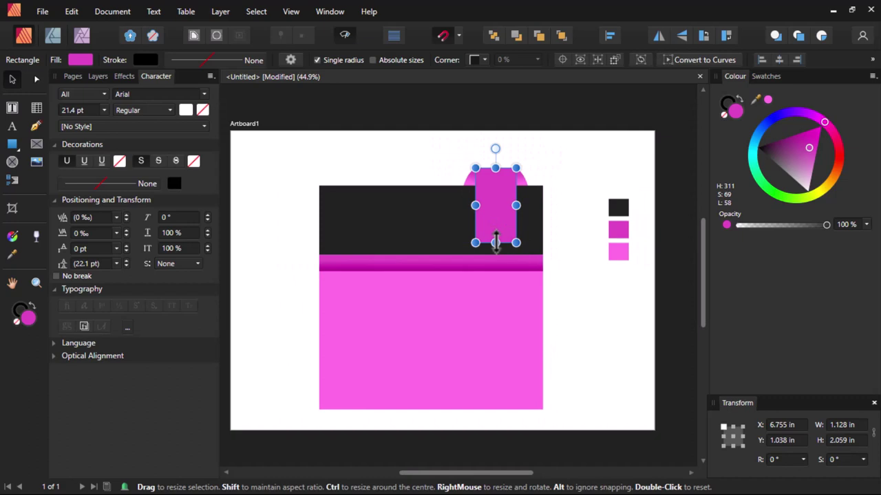
pyautogui.scroll(2, 496, 244)
# Convert the ribbon to curves and raise a new bottom-middle node into a V notch
pyautogui.click(691, 60)
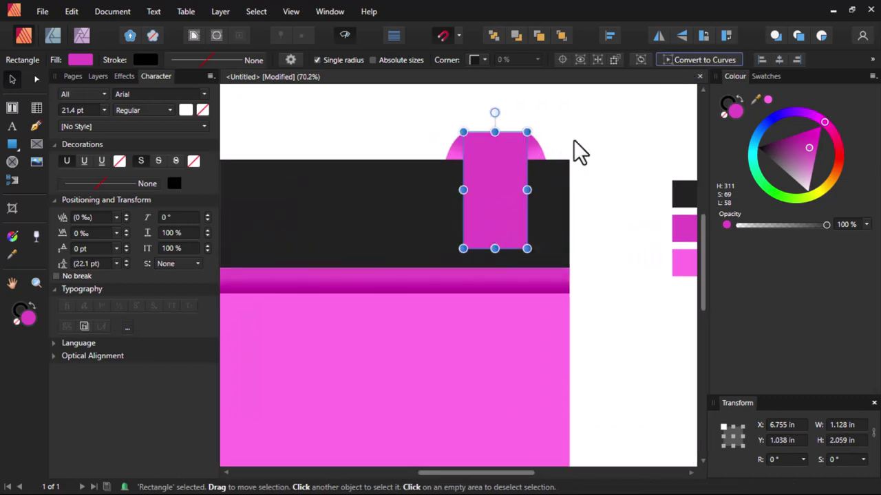
pyautogui.scroll(2, 497, 229)
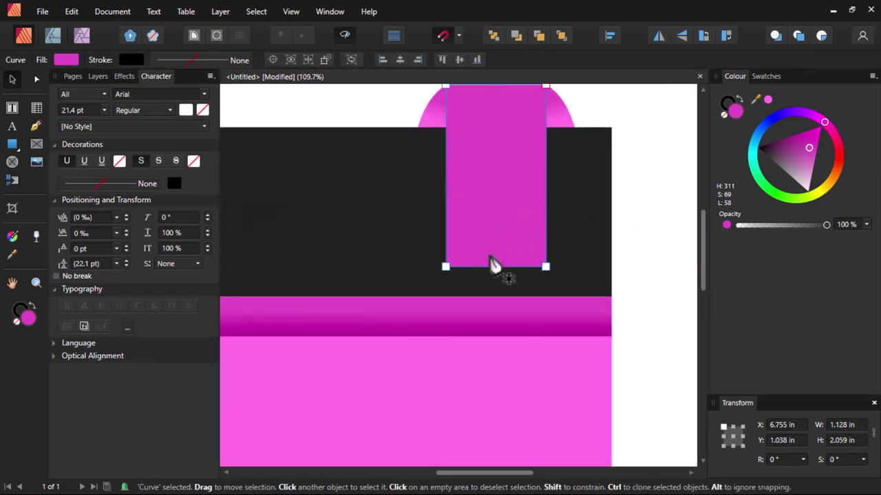
pyautogui.press('p')
pyautogui.scroll(2, 492, 267)
pyautogui.moveTo(501, 271)
pyautogui.mouseDown()
pyautogui.moveTo(501, 253)
pyautogui.moveTo(501, 265)
pyautogui.mouseUp()
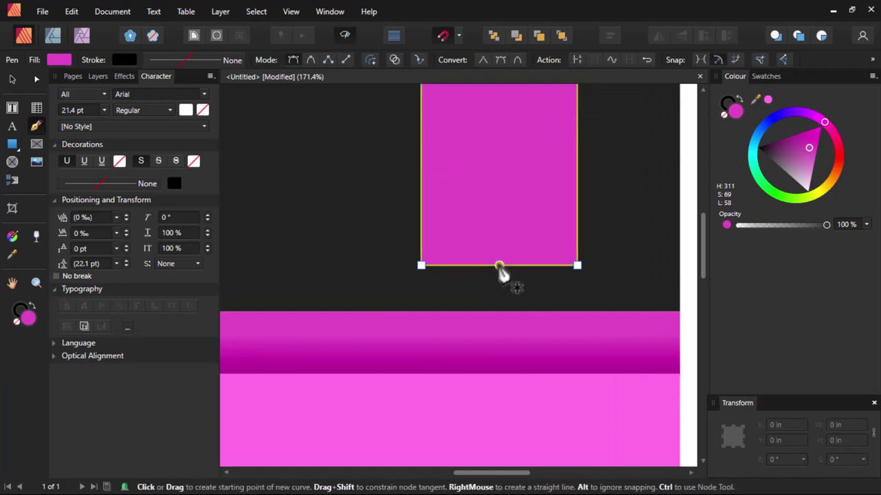
pyautogui.press('a')
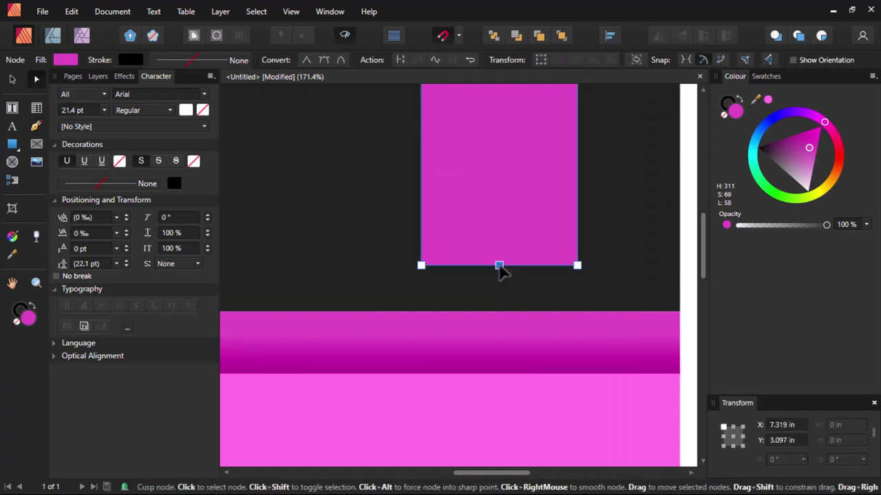
pyautogui.moveTo(500, 267); pyautogui.dragTo(500, 231)
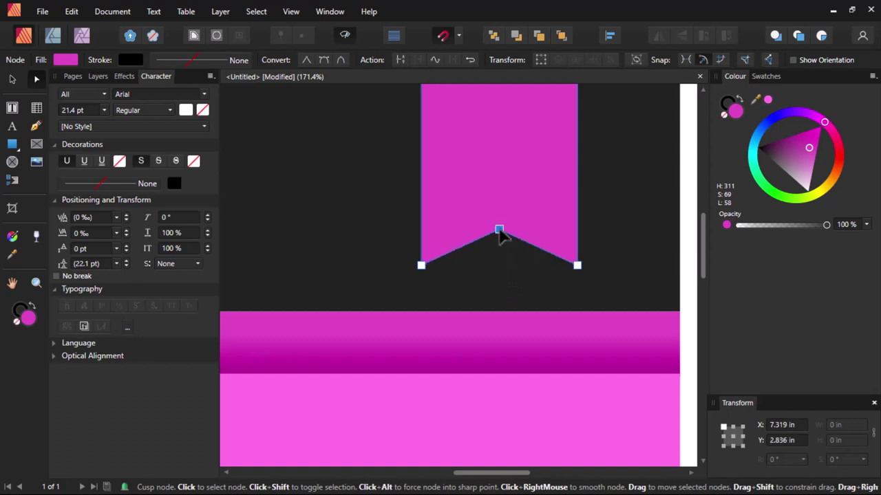
pyautogui.scroll(-5, 501, 234)
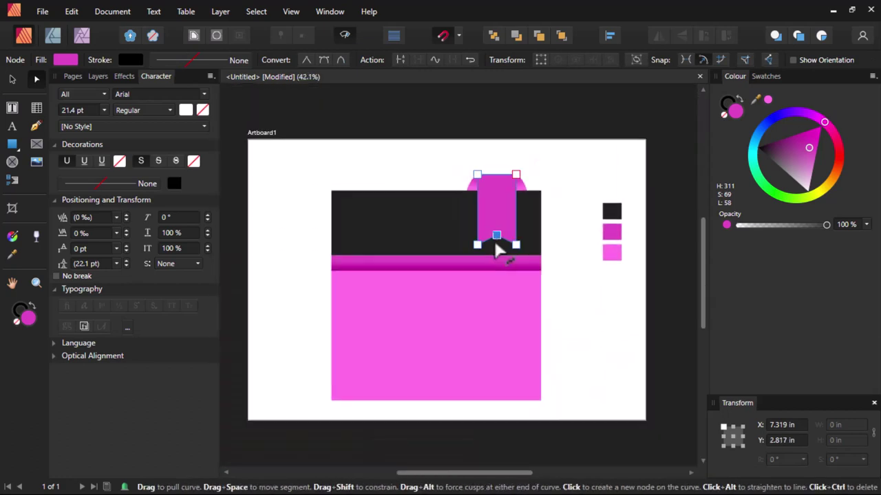
pyautogui.scroll(2, 507, 243)
pyautogui.scroll(1, 500, 210)
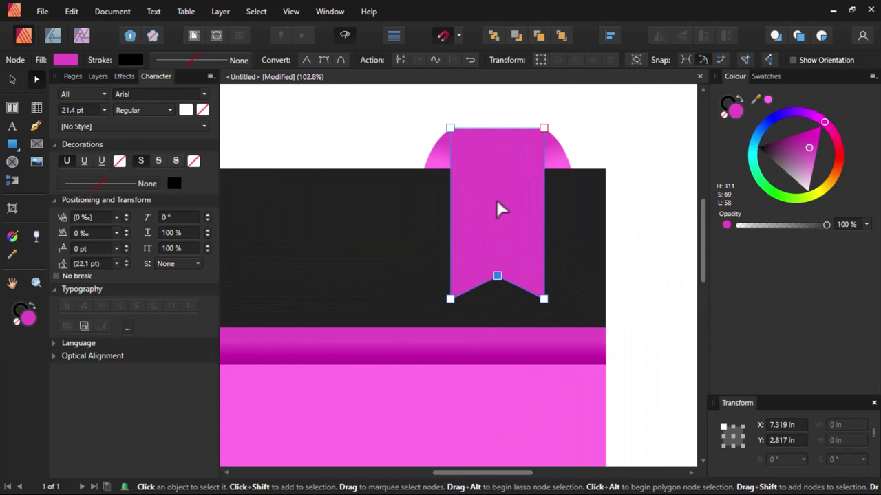
pyautogui.press('v')
pyautogui.click(553, 148)
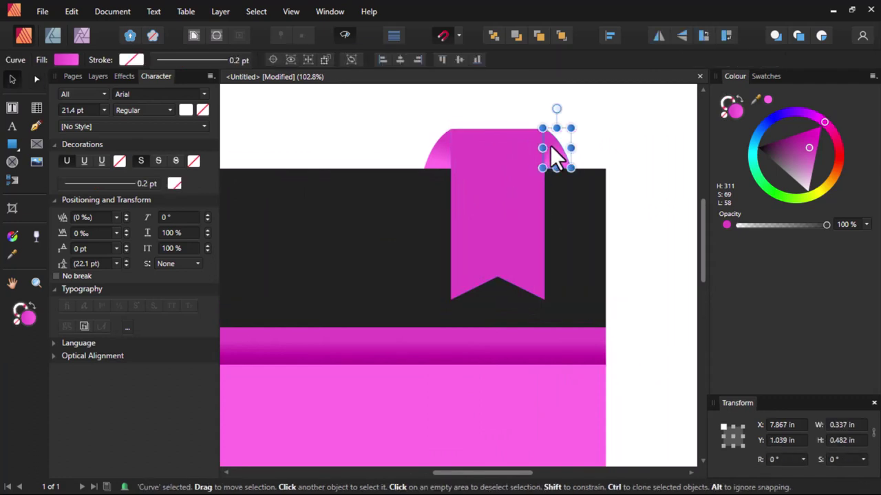
# Give the right and left curls magenta gradients ending in a darker magenta
pyautogui.scroll(2, 550, 145)
pyautogui.press('g')
pyautogui.moveTo(546, 143); pyautogui.dragTo(553, 172)
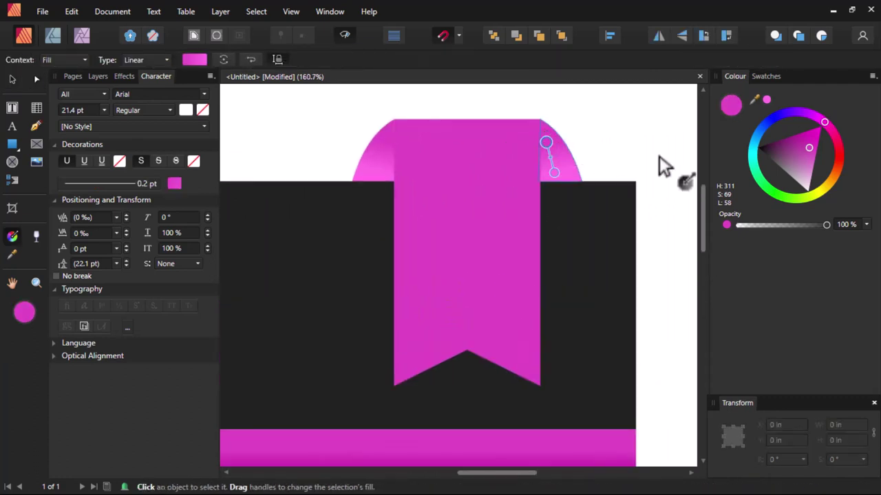
pyautogui.click(797, 146)
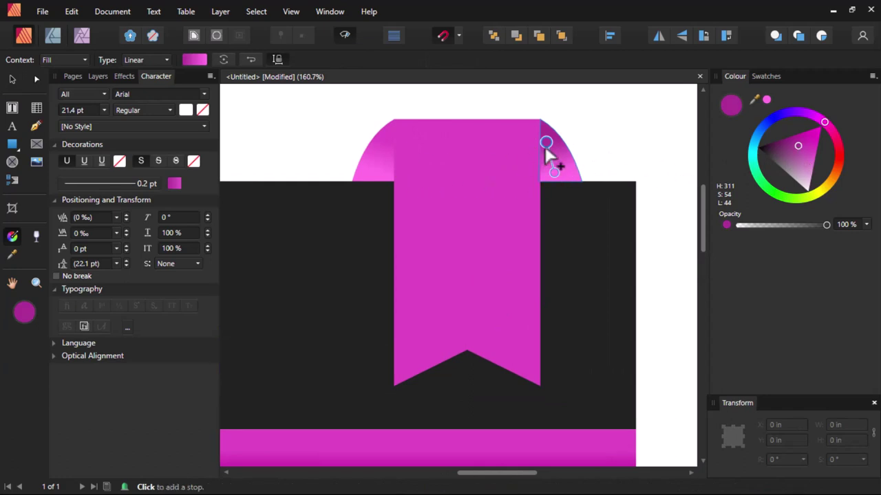
pyautogui.moveTo(379, 172); pyautogui.dragTo(389, 144)
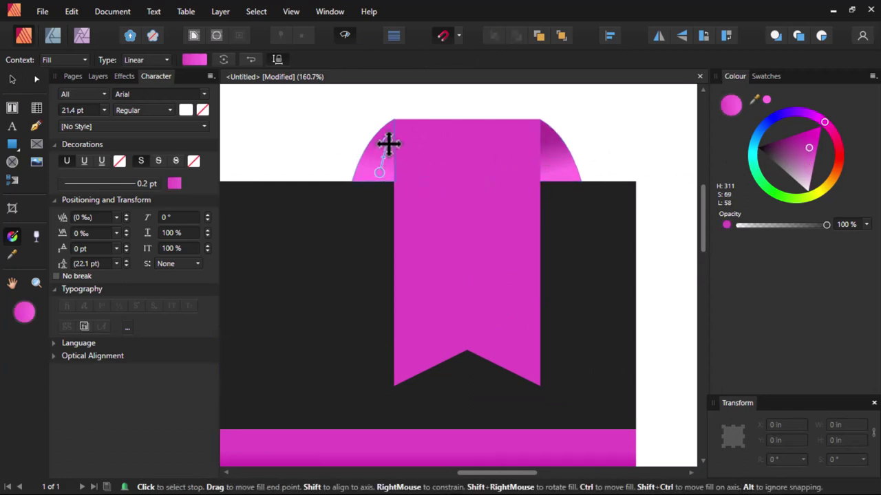
pyautogui.moveTo(767, 99); pyautogui.dragTo(548, 138)
pyautogui.moveTo(665, 135); pyautogui.dragTo(510, 173)
pyautogui.scroll(-5, 470, 165)
# Stretch the notched ribbon down so it ends just above the magenta band
pyautogui.press('v')
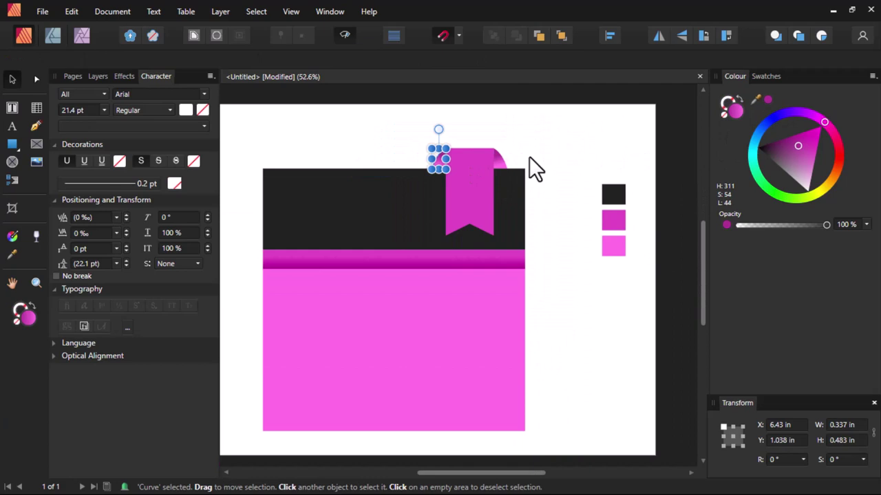
pyautogui.hotkey('ctrl', 'd')
pyautogui.scroll(-2, 477, 197)
pyautogui.scroll(4, 463, 203)
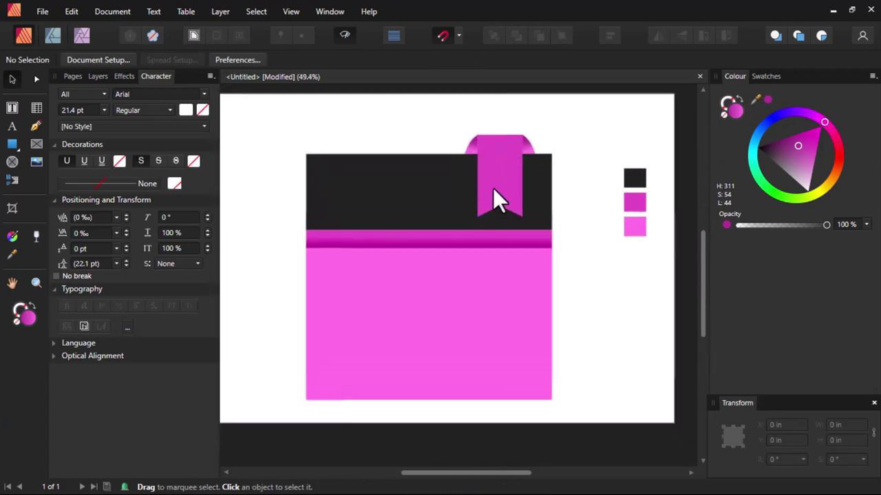
pyautogui.click(487, 205)
pyautogui.scroll(2, 487, 205)
pyautogui.moveTo(504, 220); pyautogui.dragTo(505, 228)
# Stretch all six calendar shapes upward together to 6.911 in tall
pyautogui.scroll(-4, 505, 228)
pyautogui.hotkey('ctrl', 'd')
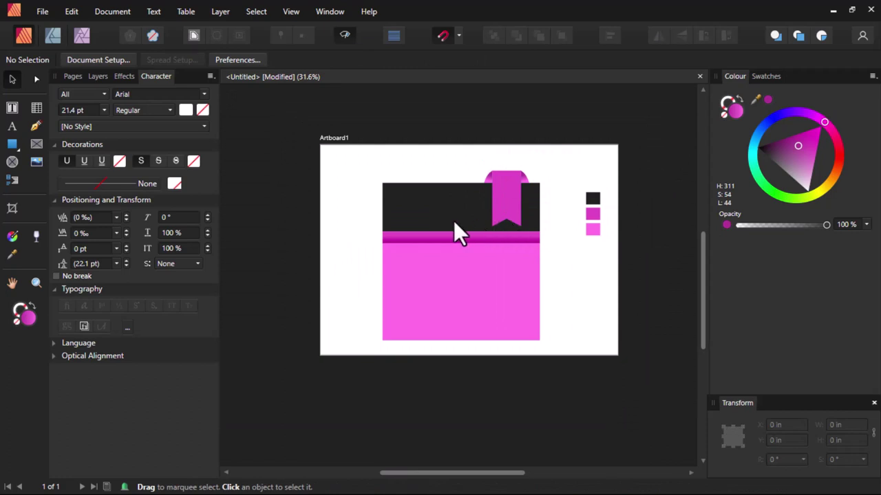
pyautogui.scroll(2, 454, 222)
pyautogui.scroll(-2, 444, 208)
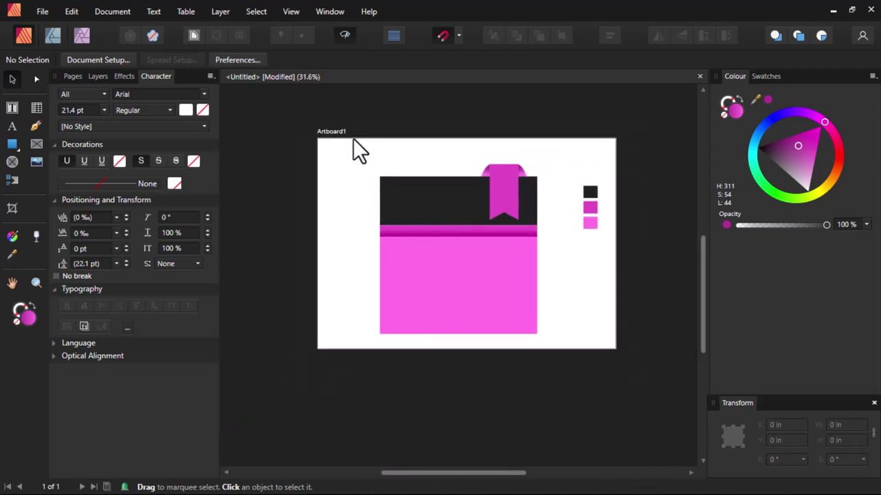
pyautogui.moveTo(353, 138); pyautogui.dragTo(562, 353)
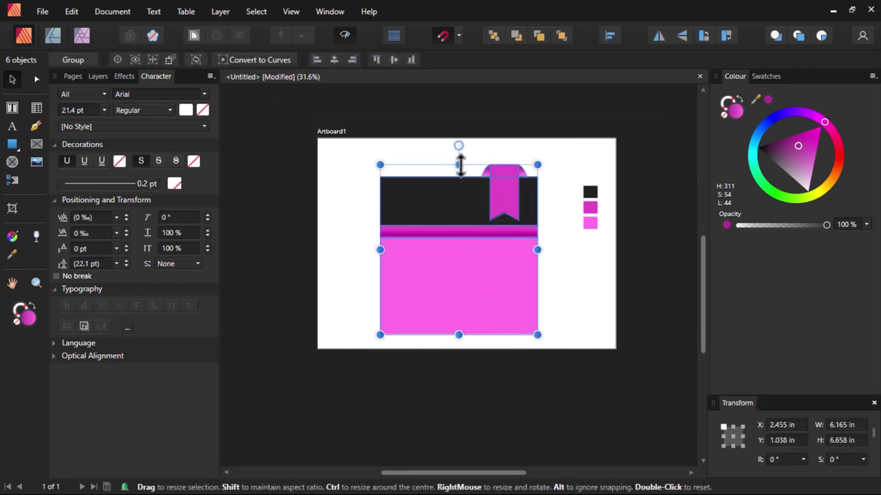
pyautogui.moveTo(458, 164); pyautogui.dragTo(459, 159)
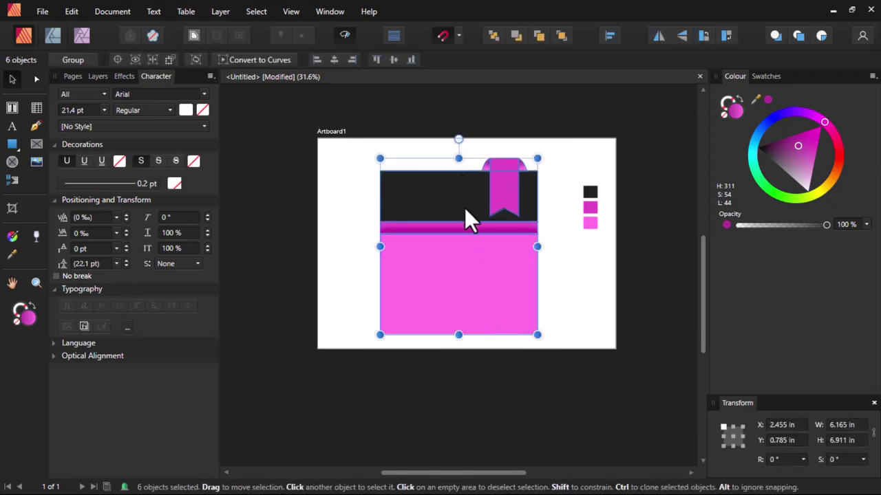
pyautogui.scroll(2, 465, 211)
pyautogui.click(301, 190)
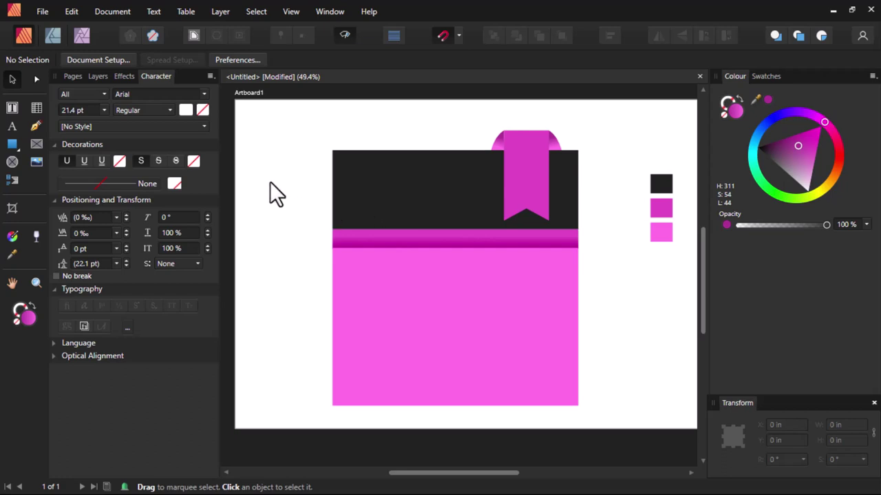
# Add white 48 pt artistic text '01' in the black header
pyautogui.press('l')
pyautogui.scroll(2, 349, 204)
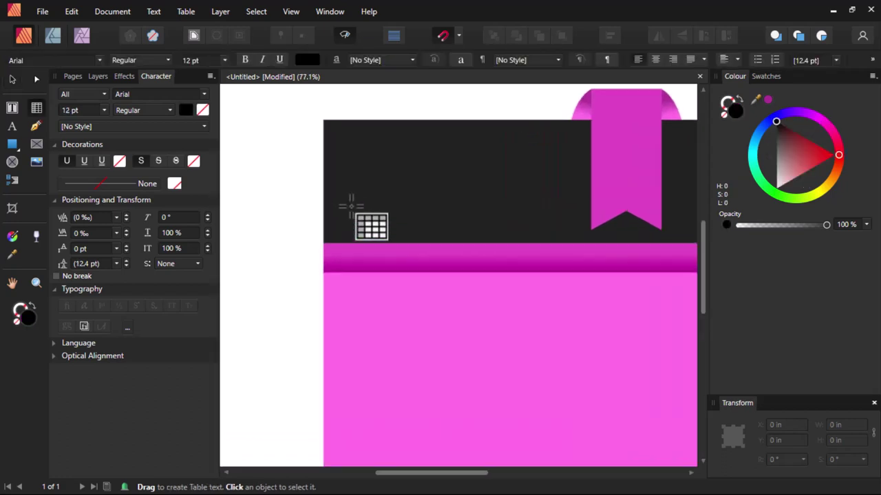
pyautogui.click(11, 129)
pyautogui.scroll(2, 379, 183)
pyautogui.moveTo(351, 113); pyautogui.dragTo(359, 177)
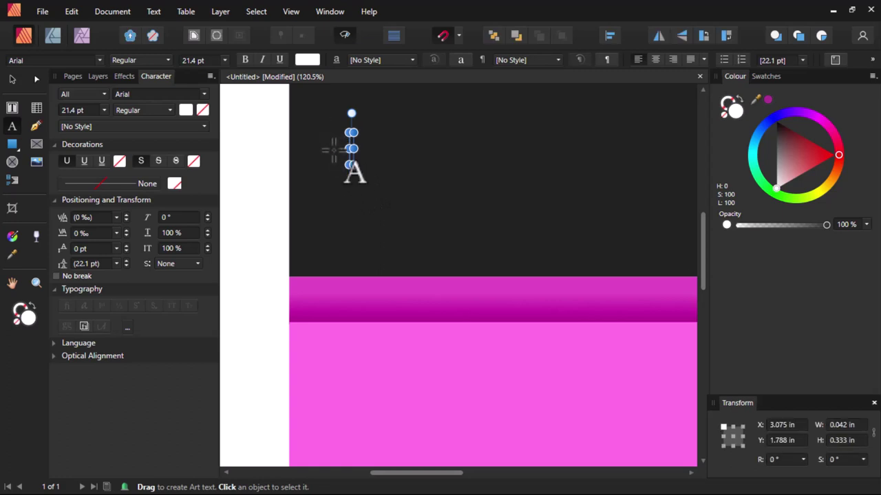
pyautogui.moveTo(334, 150); pyautogui.dragTo(353, 177)
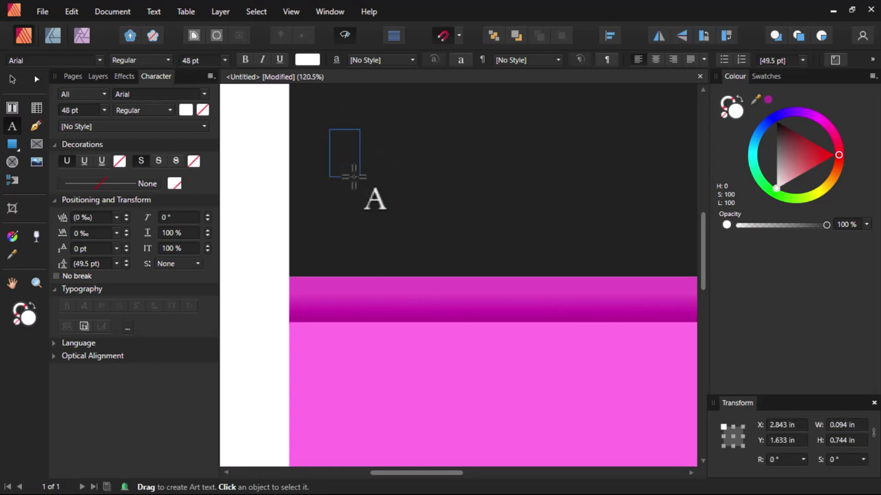
pyautogui.write('01')
pyautogui.press('Escape')
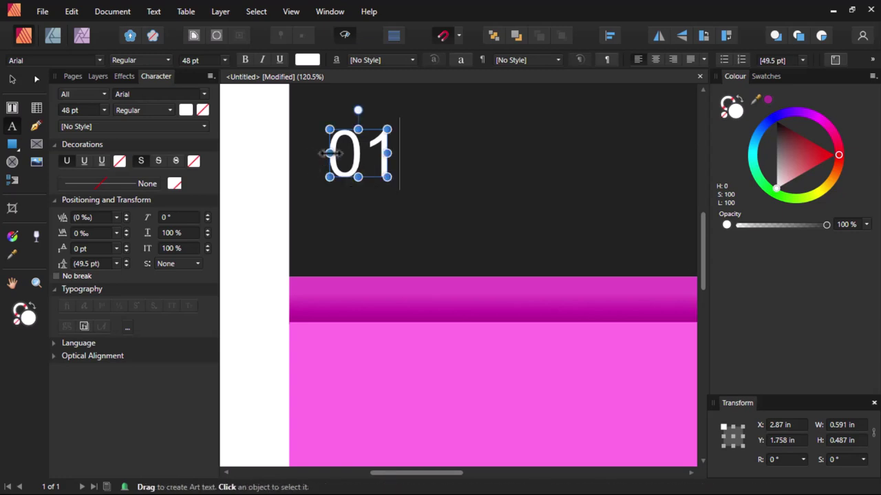
# Duplicate the '01' just below and retype the copy as 'NOVEMBER'
pyautogui.press('v')
pyautogui.moveTo(374, 130); pyautogui.dragTo(378, 204)
pyautogui.doubleClick(378, 204)
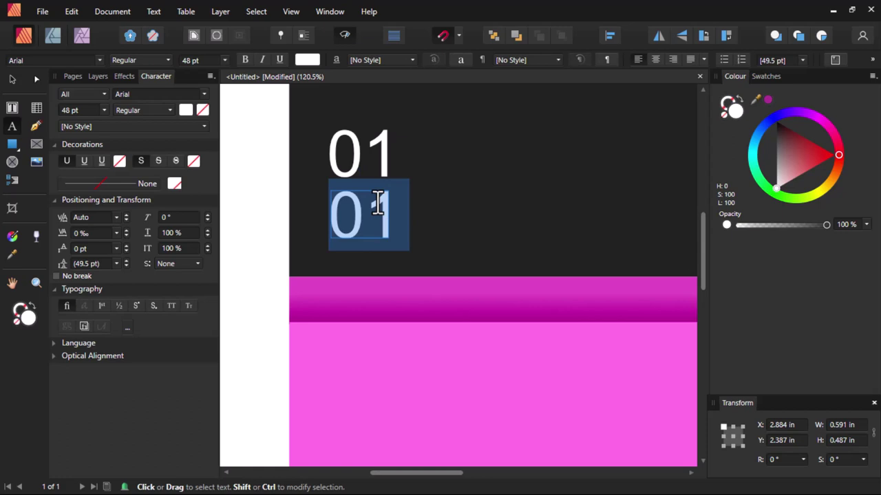
pyautogui.write('NO')
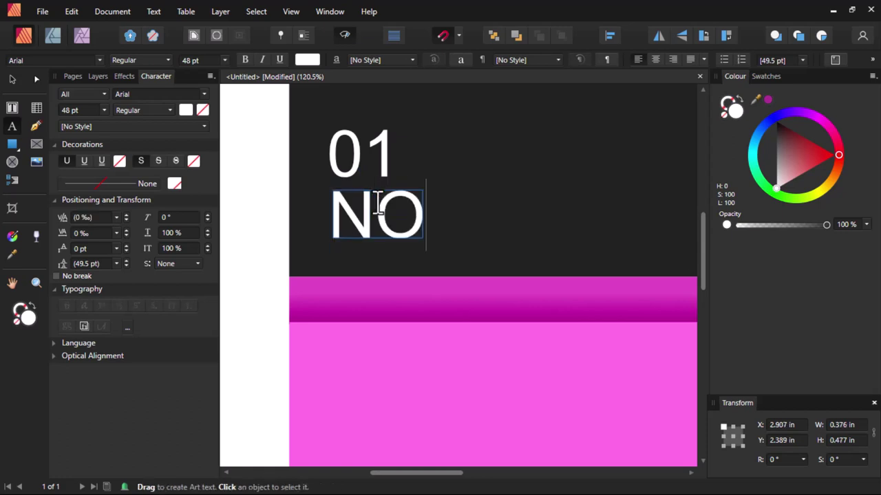
pyautogui.write('VEMBER')
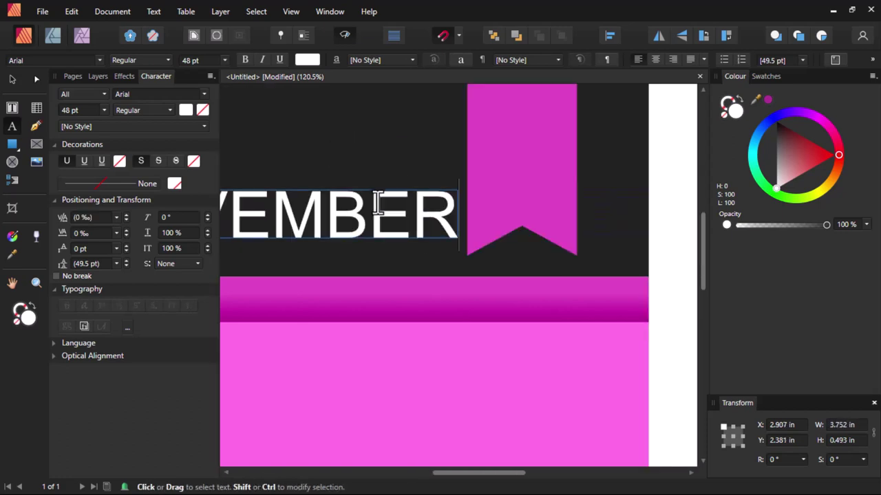
pyautogui.scroll(-5, 392, 143)
pyautogui.press('Escape')
pyautogui.scroll(2, 348, 138)
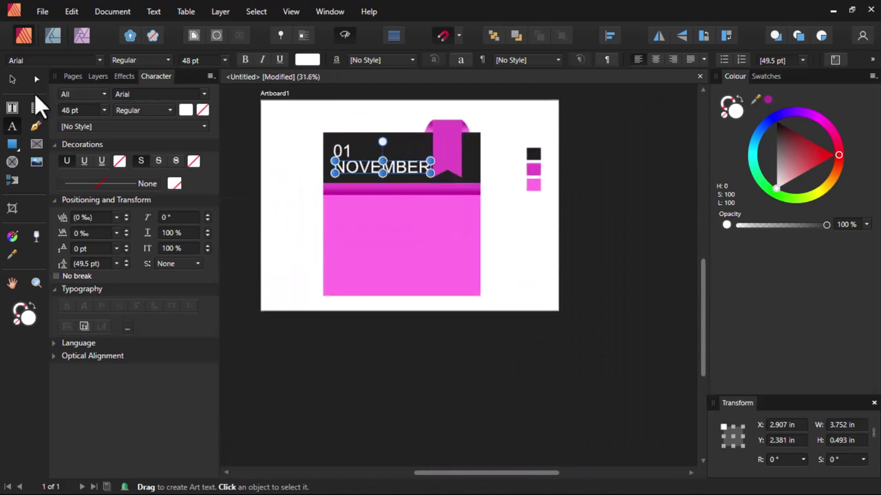
pyautogui.click(13, 79)
# Set both header texts to Avenir Next Cyr Heavy at a smaller size
pyautogui.scroll(3, 461, 179)
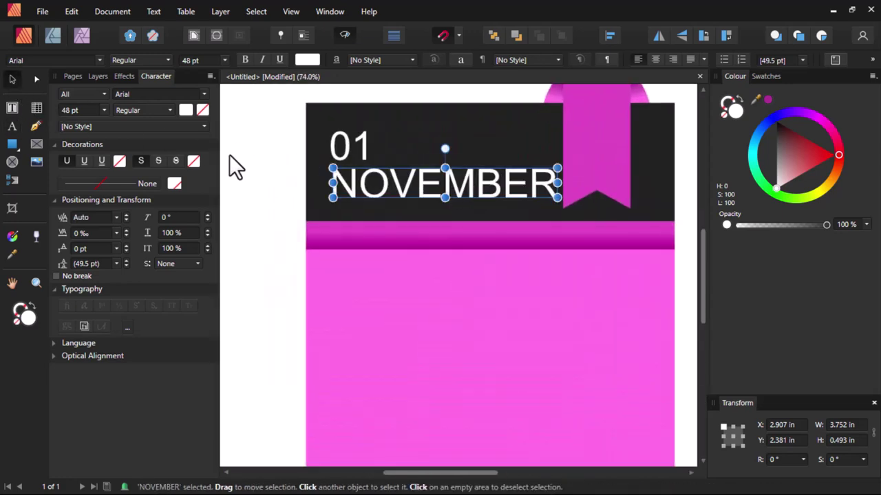
pyautogui.keyDown('shift'); pyautogui.click(328, 157); pyautogui.keyUp('shift')
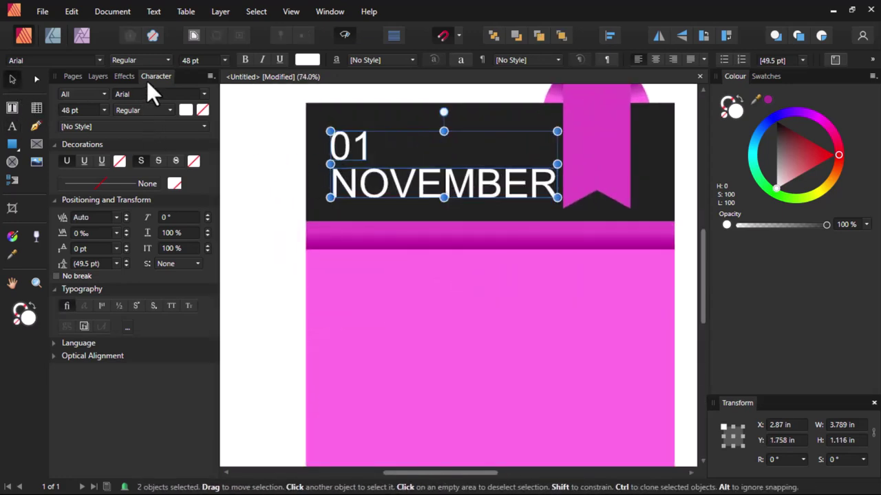
pyautogui.click(85, 96)
pyautogui.click(90, 109)
pyautogui.click(151, 91)
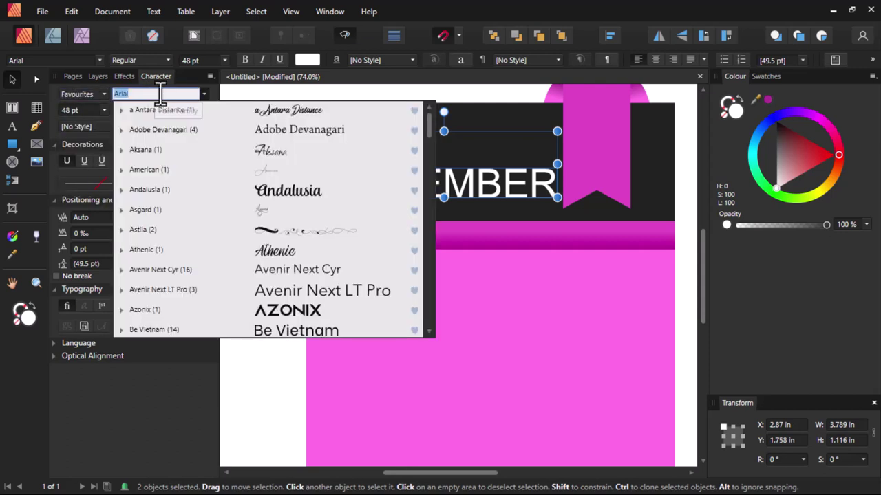
pyautogui.click(294, 273)
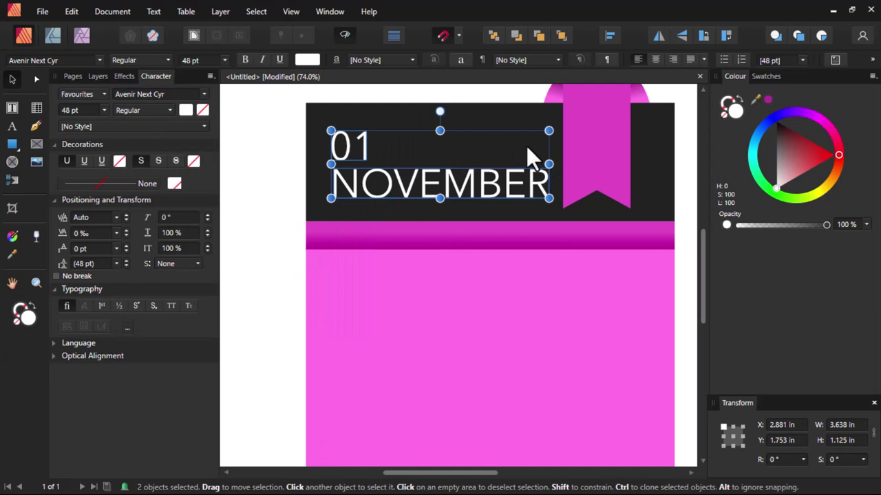
pyautogui.moveTo(549, 130); pyautogui.dragTo(468, 156)
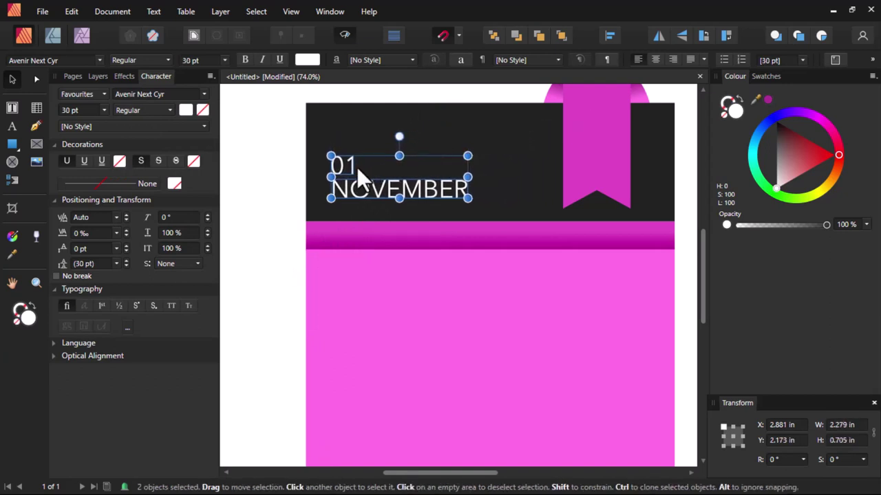
pyautogui.click(141, 110)
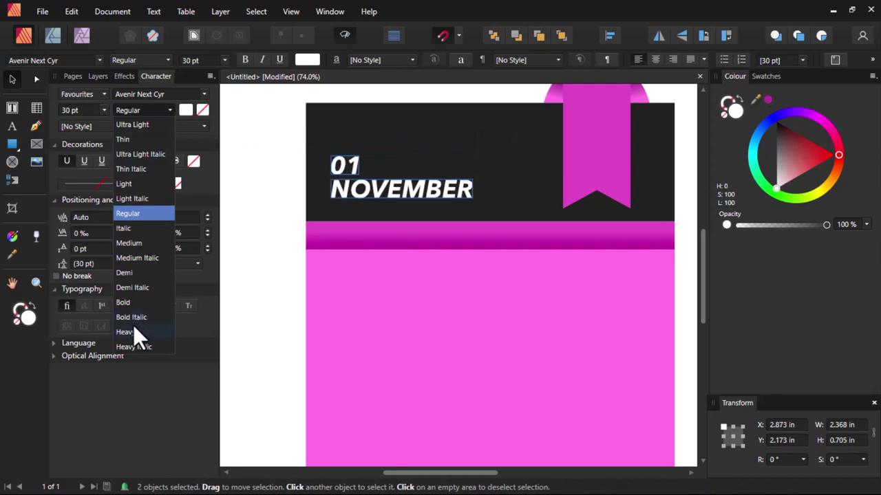
pyautogui.click(132, 329)
# Enlarge '01' to 54.7 pt, make NOVEMBER Medium, and nudge '01' down
pyautogui.click(347, 165)
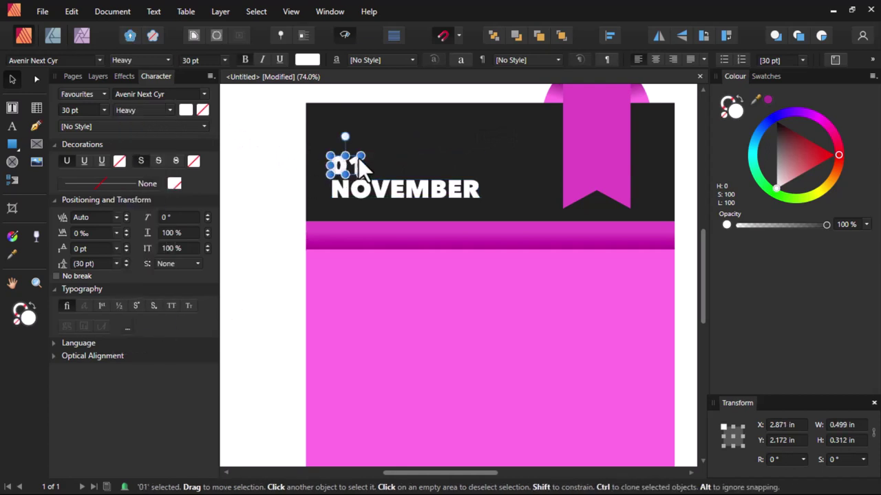
pyautogui.moveTo(361, 157); pyautogui.dragTo(387, 141)
pyautogui.click(338, 191)
pyautogui.click(141, 111)
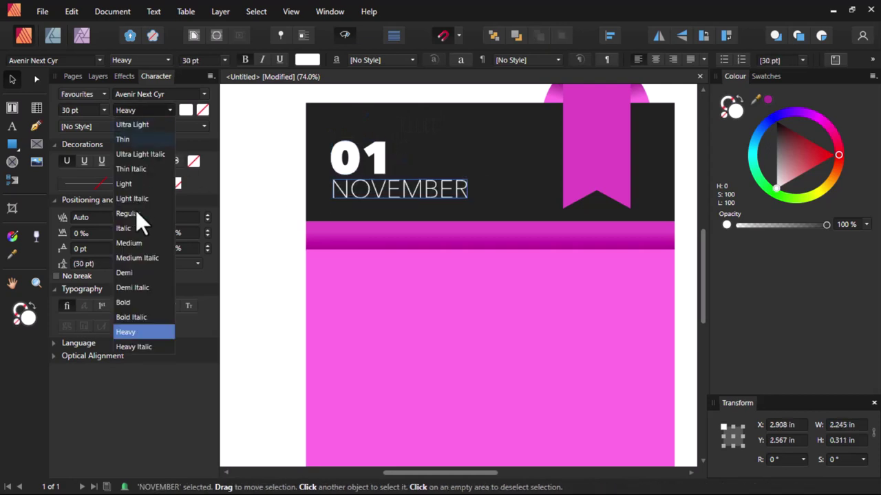
pyautogui.click(131, 246)
pyautogui.scroll(3, 380, 195)
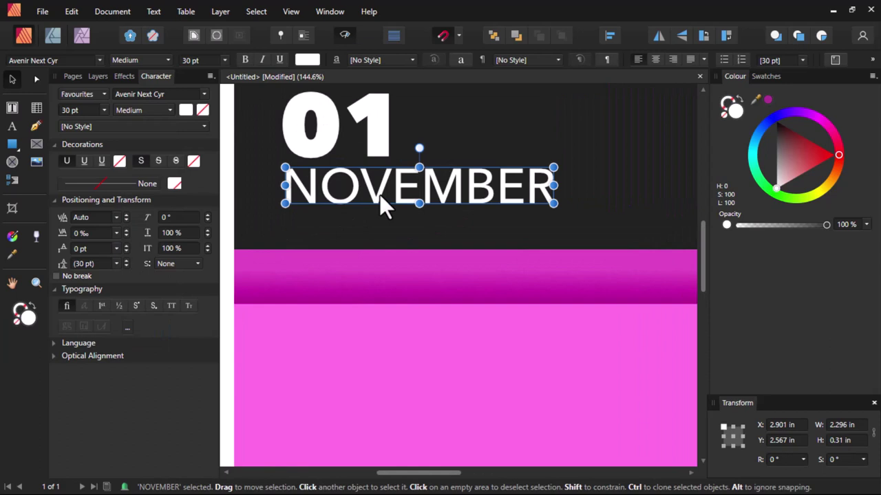
pyautogui.scroll(1, 380, 195)
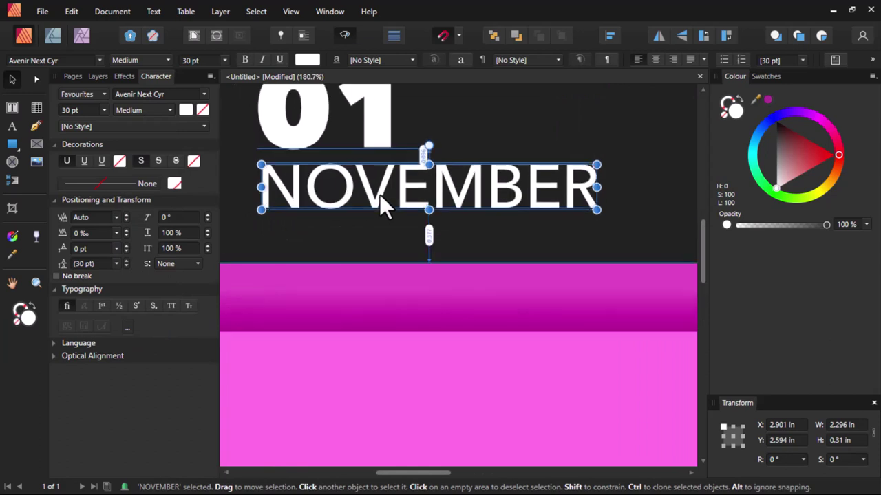
pyautogui.scroll(-2, 380, 195)
pyautogui.click(372, 149)
pyautogui.press('Down')
pyautogui.press('Down')
pyautogui.press('Down')
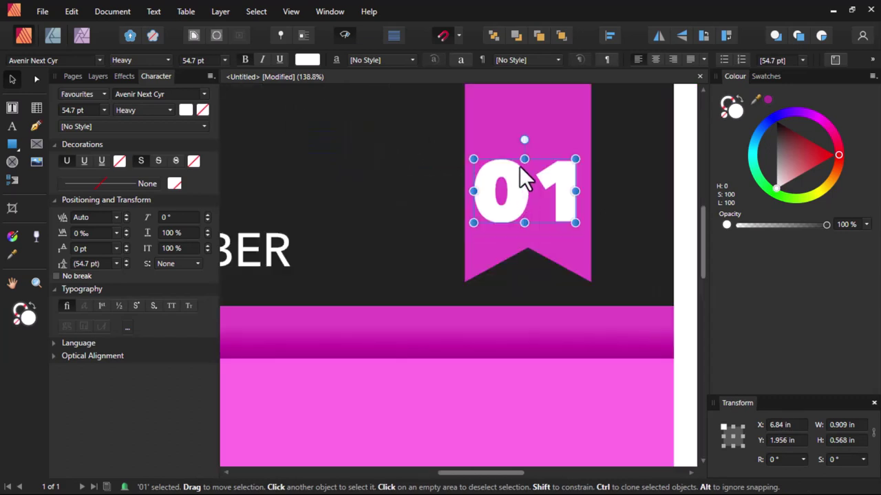
# Place a second '01' above the first on the ribbon and shrink both to fit
pyautogui.moveTo(523, 172); pyautogui.dragTo(523, 118)
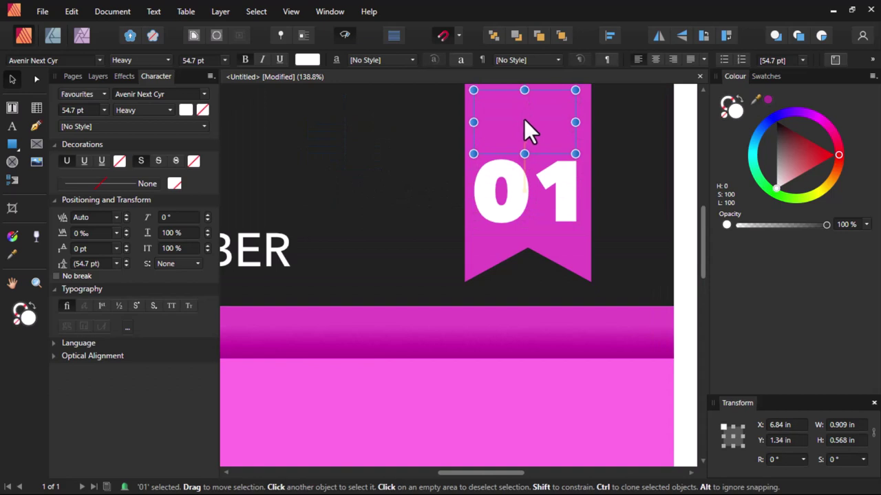
pyautogui.scroll(-3, 524, 124)
pyautogui.keyDown('shift'); pyautogui.click(523, 178); pyautogui.keyUp('shift')
pyautogui.scroll(2, 516, 158)
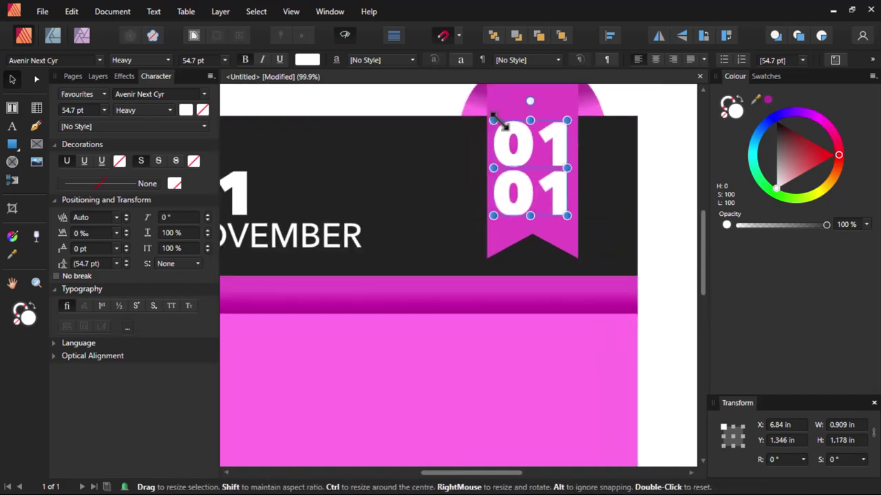
pyautogui.moveTo(493, 121); pyautogui.dragTo(499, 133)
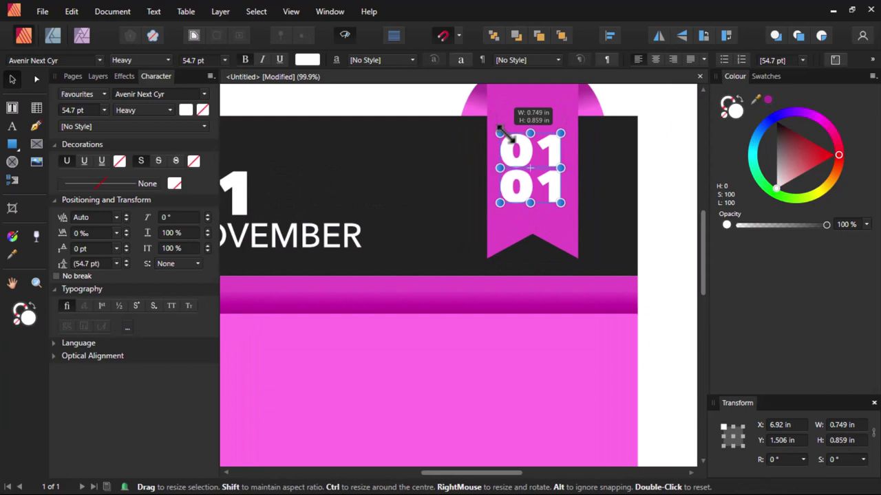
pyautogui.scroll(2, 526, 179)
# Retype the ribbon numbers as '20' over '23'
pyautogui.click(525, 147)
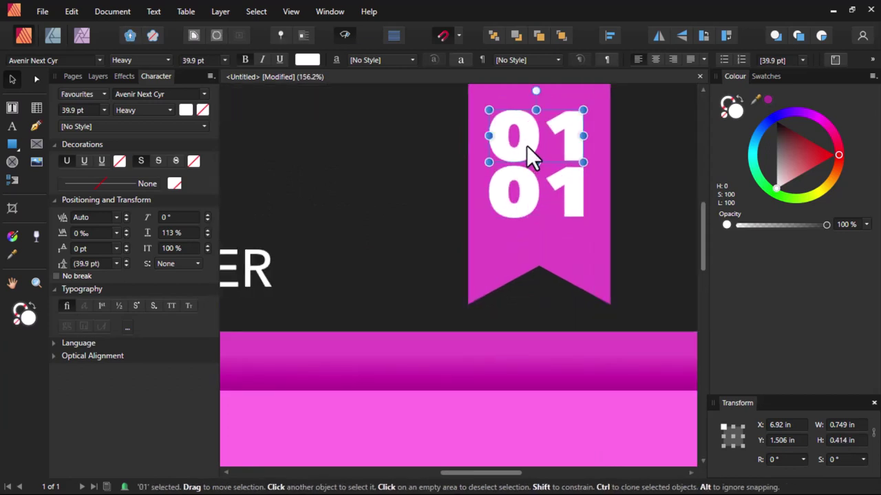
pyautogui.doubleClick(526, 146)
pyautogui.doubleClick(526, 145)
pyautogui.write('20')
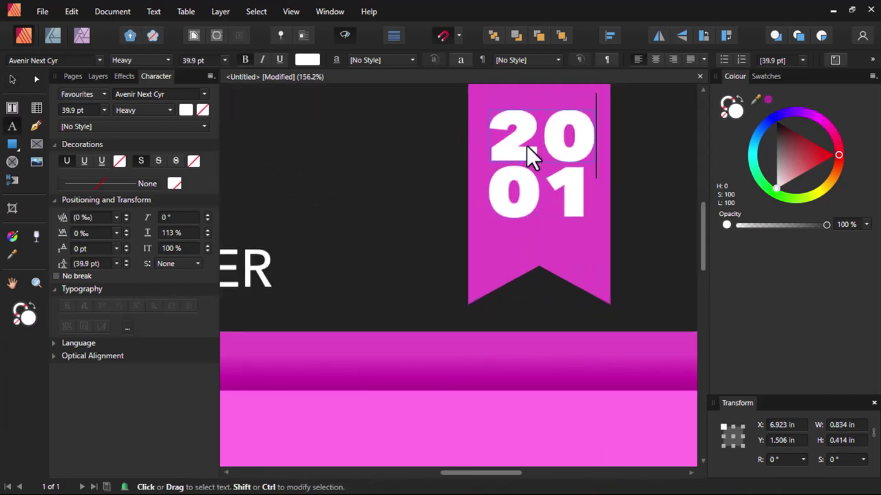
pyautogui.write('2')
pyautogui.press('BackSpace')
pyautogui.press('Escape')
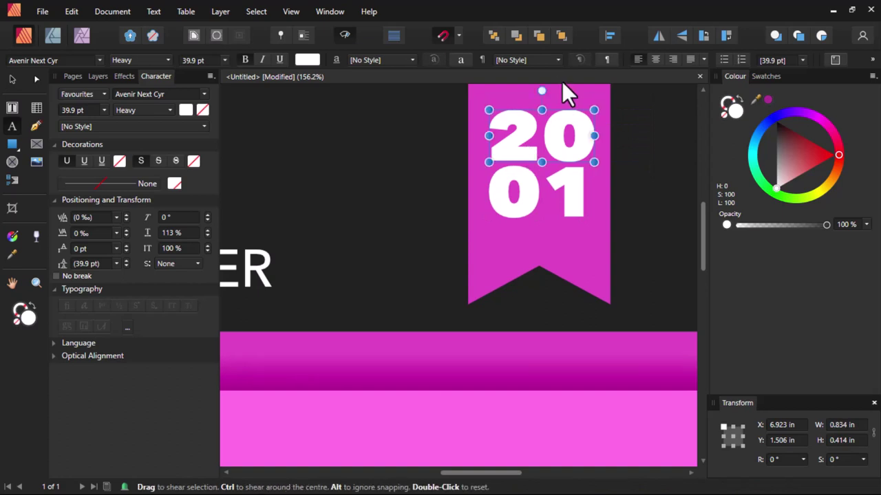
pyautogui.click(522, 200)
pyautogui.doubleClick(522, 199)
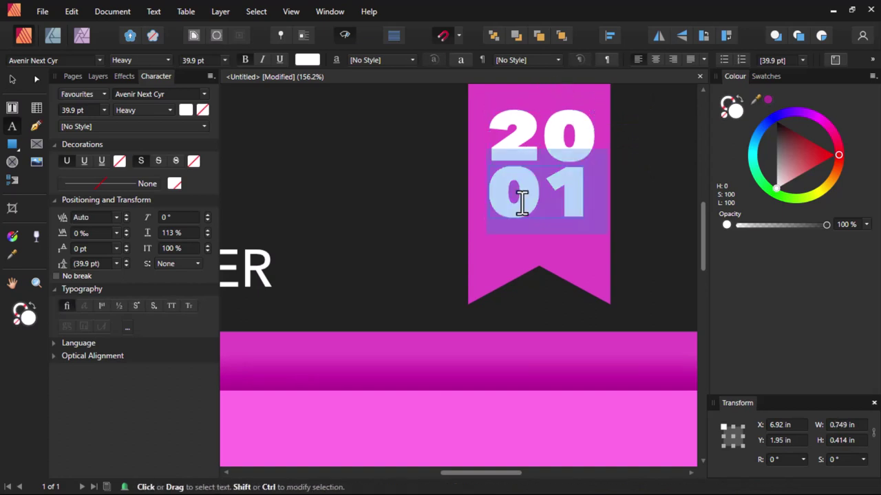
pyautogui.write('23')
pyautogui.press('Escape')
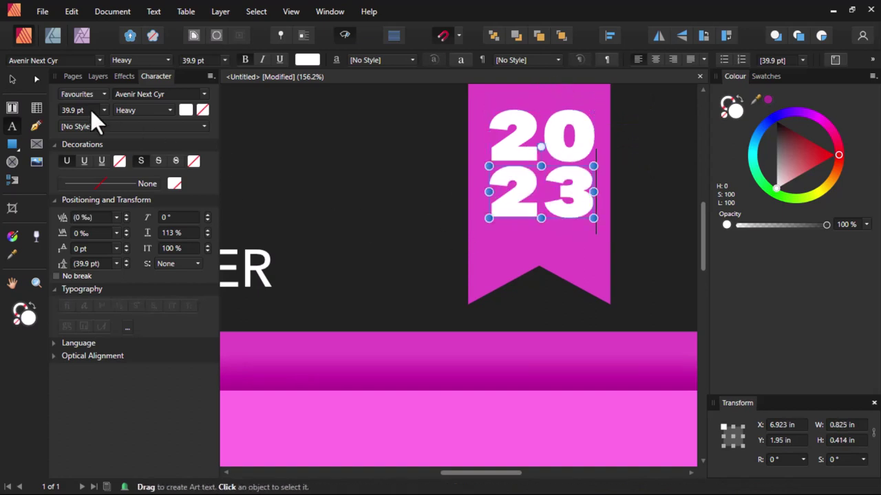
pyautogui.keyDown('shift'); pyautogui.click(578, 178); pyautogui.keyUp('shift')
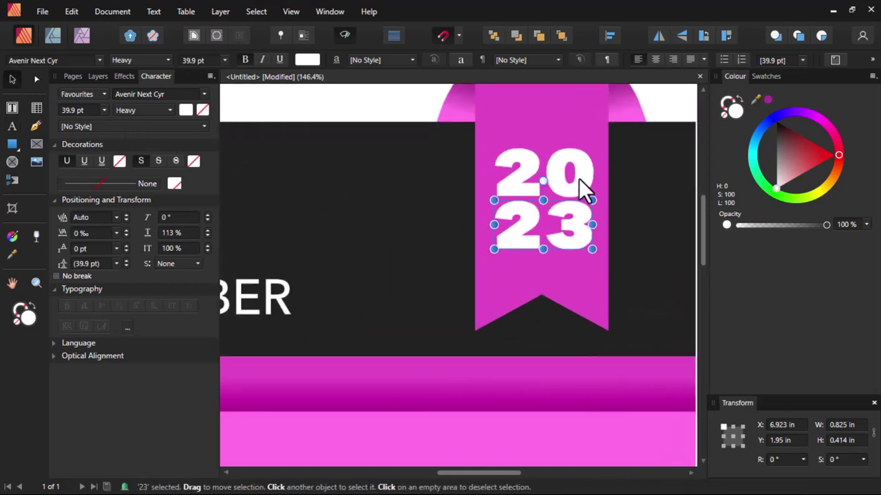
# Shrink the ribbon's '20' and '23' slightly to 37.3 pt
pyautogui.scroll(2, 575, 183)
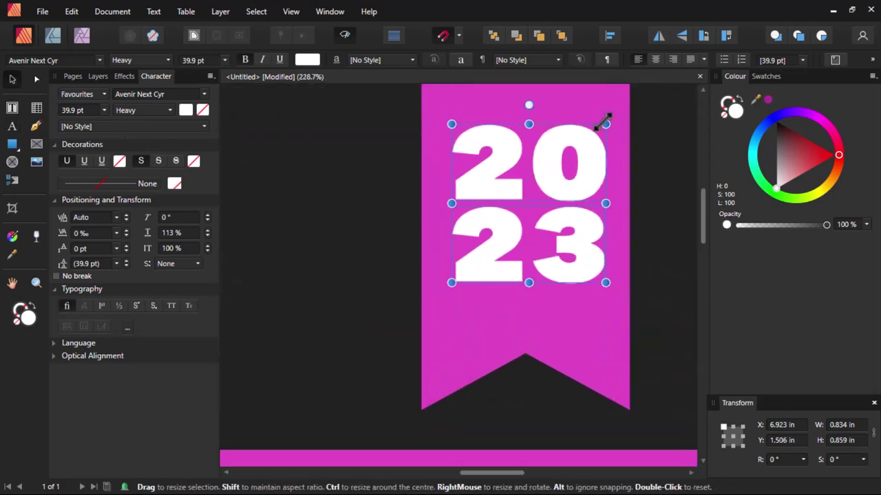
pyautogui.moveTo(605, 122); pyautogui.dragTo(593, 132)
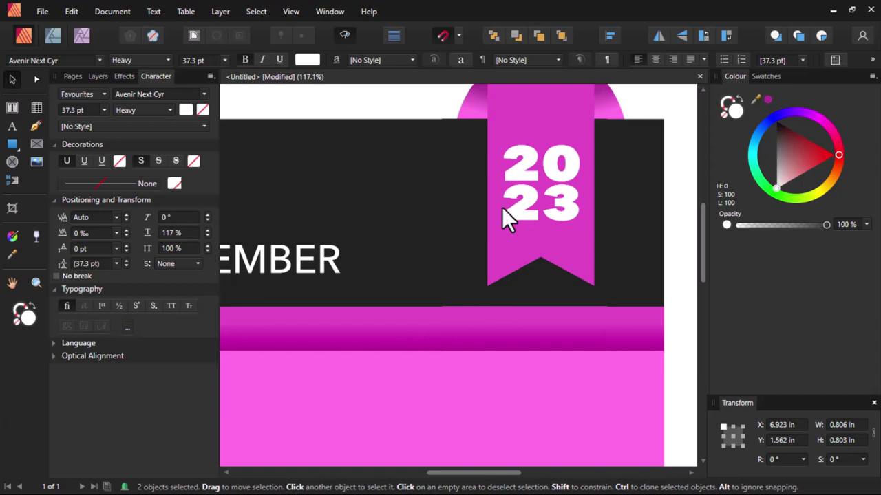
pyautogui.scroll(-3, 502, 207)
# Make the '20' a hollow outline: no fill, 1 pt white stroke
pyautogui.click(530, 177)
pyautogui.scroll(5, 530, 177)
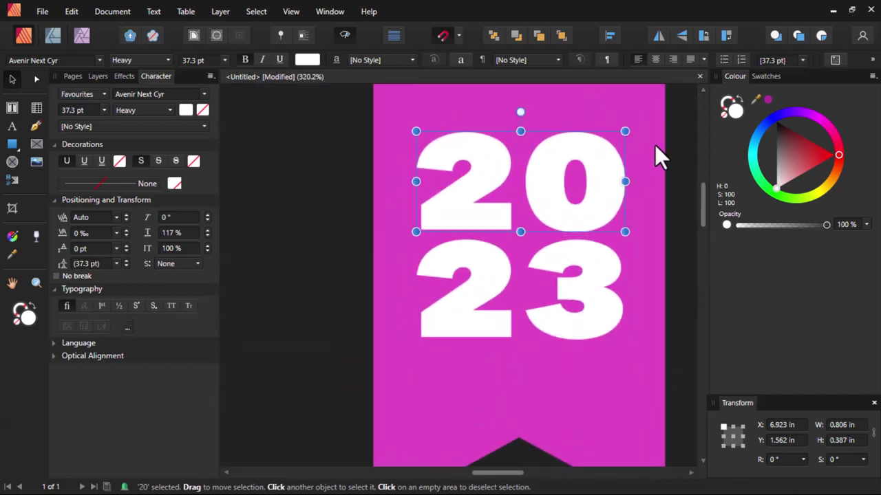
pyautogui.click(723, 113)
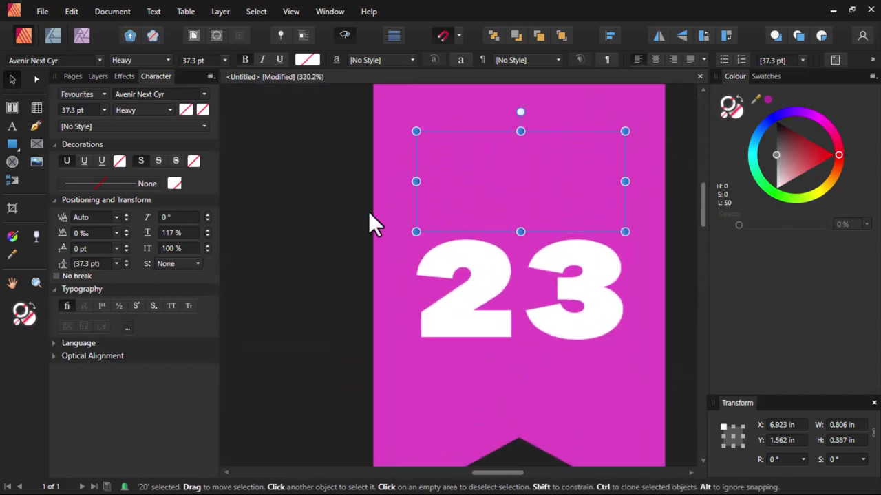
pyautogui.click(111, 185)
pyautogui.click(153, 230)
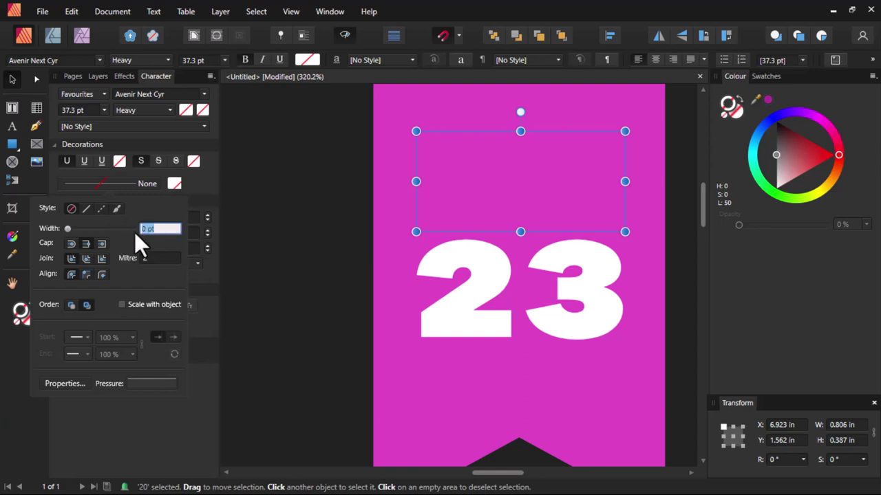
pyautogui.write('1')
pyautogui.press('Return')
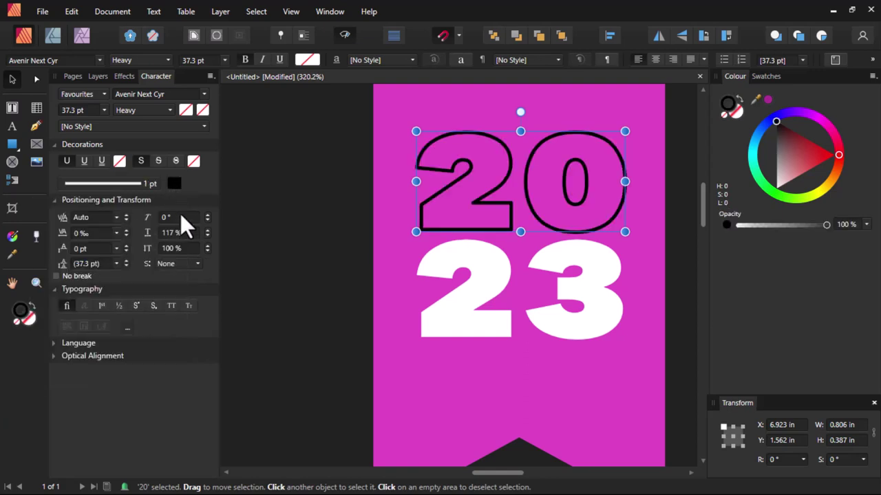
pyautogui.click(174, 183)
pyautogui.moveTo(183, 299); pyautogui.dragTo(145, 345)
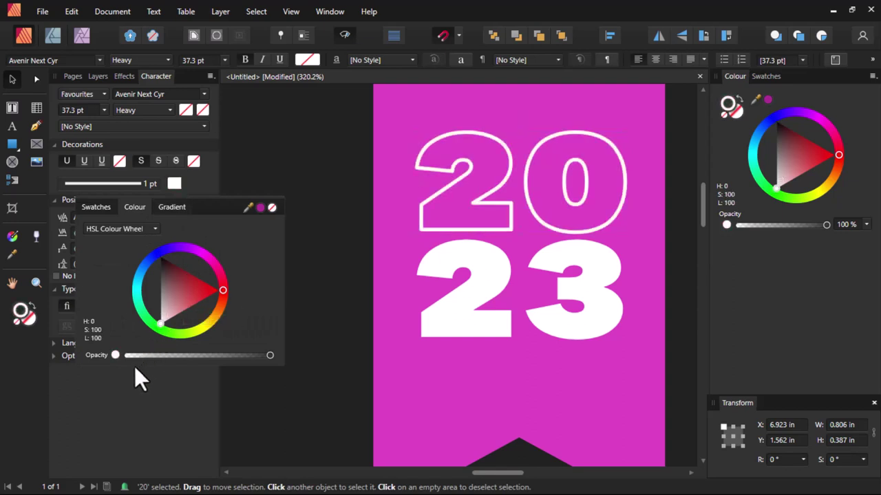
pyautogui.keyDown('ctrl'); pyautogui.scroll(-2, 324, 283); pyautogui.keyUp('ctrl')
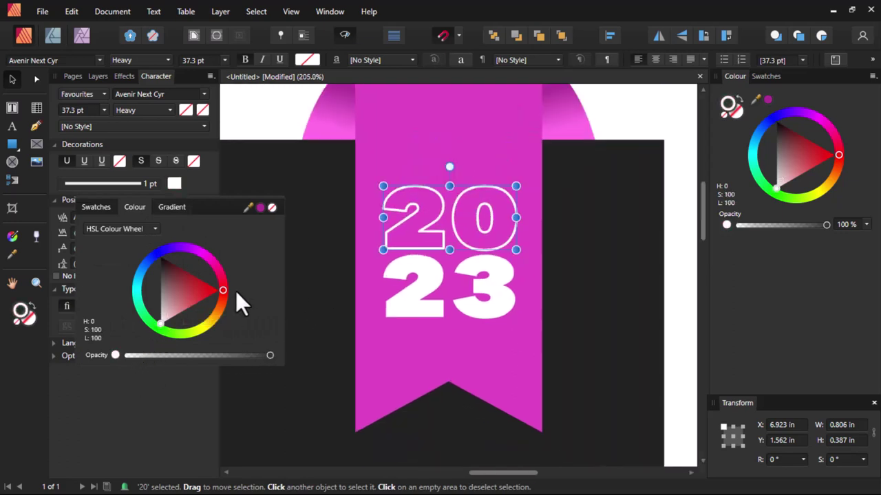
pyautogui.keyDown('ctrl'); pyautogui.scroll(-7, 445, 243); pyautogui.keyUp('ctrl')
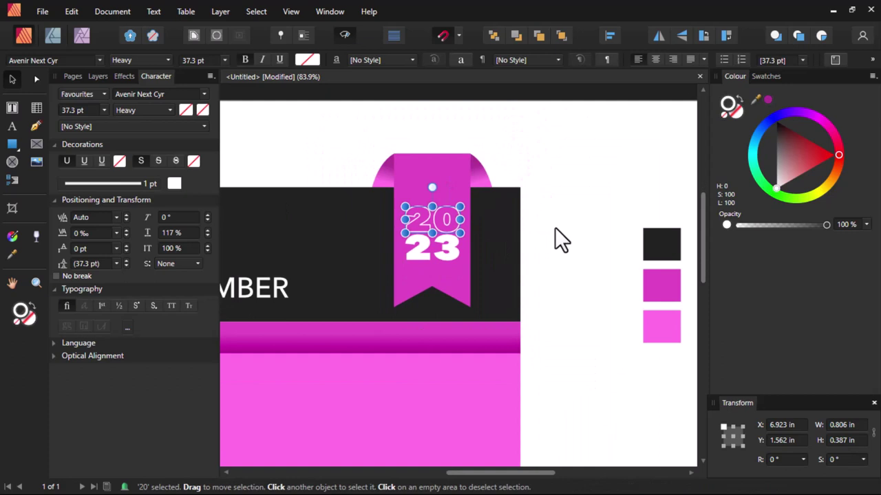
pyautogui.click(560, 240)
pyautogui.keyDown('ctrl'); pyautogui.scroll(2, 471, 259); pyautogui.keyUp('ctrl')
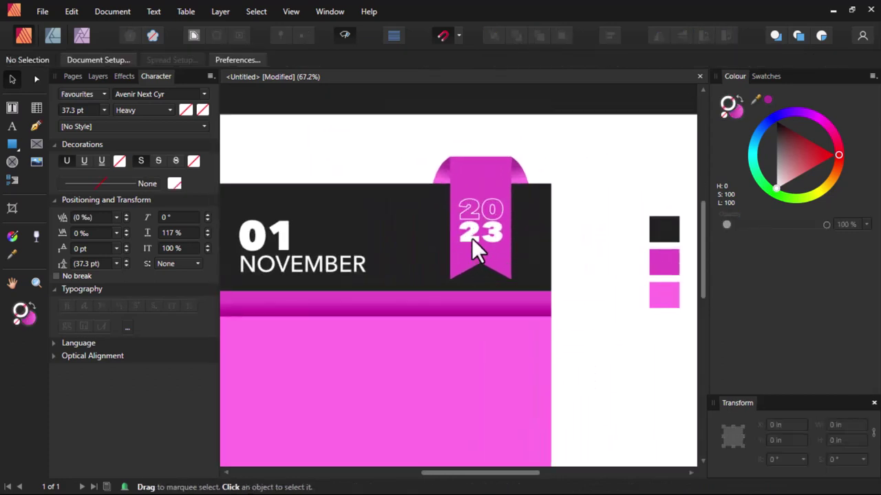
# Nudge the solid '23' slightly lower on the ribbon and deselect it
pyautogui.click(472, 238)
pyautogui.press('Down')
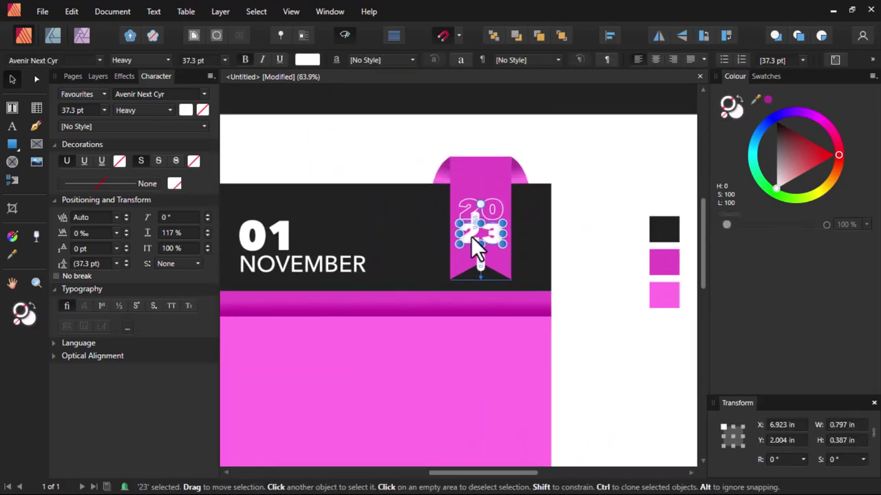
pyautogui.keyDown('ctrl'); pyautogui.scroll(3, 472, 237); pyautogui.keyUp('ctrl')
pyautogui.keyDown('ctrl'); pyautogui.scroll(-3, 471, 237); pyautogui.keyUp('ctrl')
pyautogui.keyDown('ctrl'); pyautogui.scroll(1, 384, 259); pyautogui.keyUp('ctrl')
pyautogui.press('Escape')
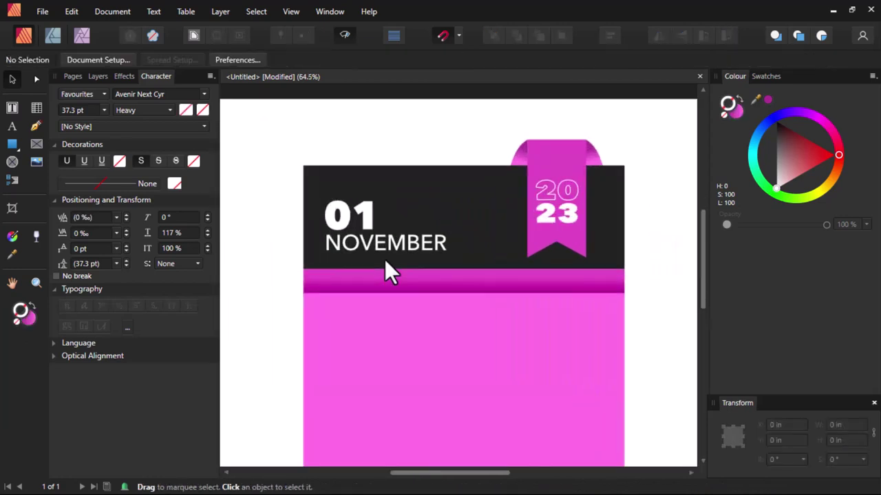
pyautogui.keyDown('ctrl'); pyautogui.scroll(-2, 386, 262); pyautogui.keyUp('ctrl')
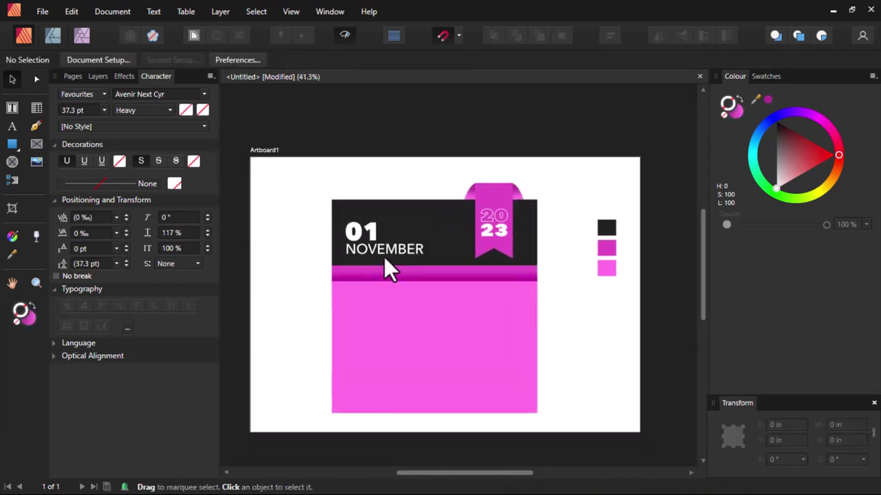
pyautogui.keyDown('ctrl'); pyautogui.scroll(1, 384, 259); pyautogui.keyUp('ctrl')
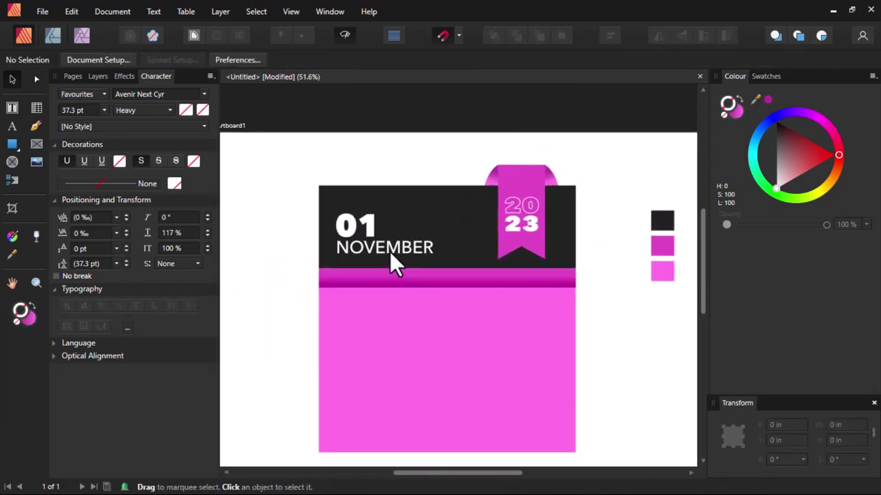
# Draw a 4-column, 5-row table, 4.346 × 1.023 in, on the pink area below the band
pyautogui.click(38, 107)
pyautogui.keyDown('ctrl'); pyautogui.scroll(-1, 375, 305); pyautogui.keyUp('ctrl')
pyautogui.keyDown('ctrl'); pyautogui.scroll(3, 371, 303); pyautogui.keyUp('ctrl')
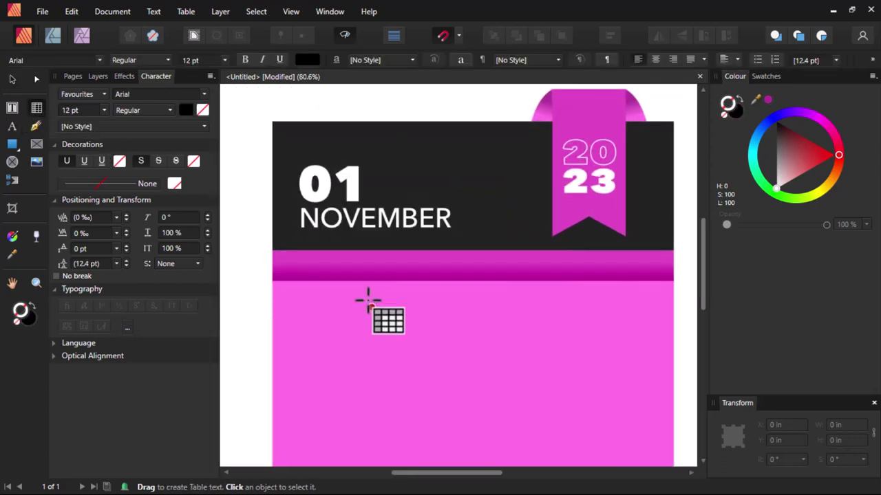
pyautogui.keyDown('ctrl'); pyautogui.scroll(-3, 362, 289); pyautogui.keyUp('ctrl')
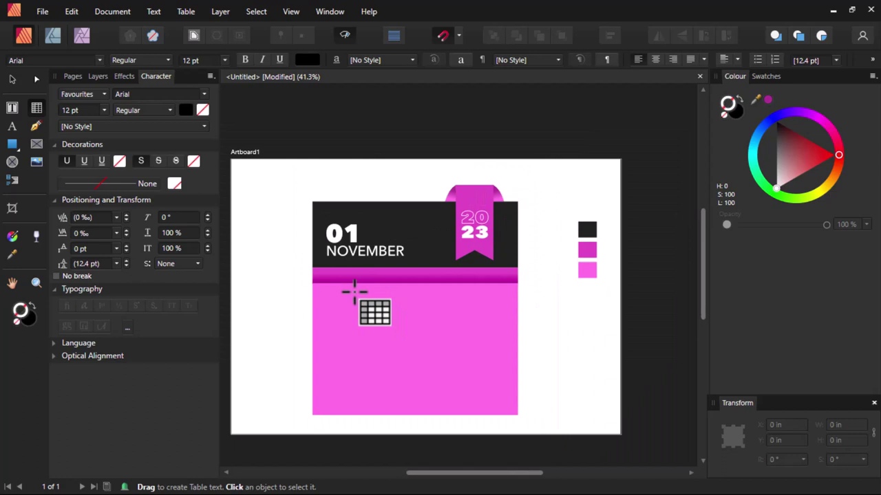
pyautogui.keyDown('ctrl'); pyautogui.scroll(2, 353, 291); pyautogui.keyUp('ctrl')
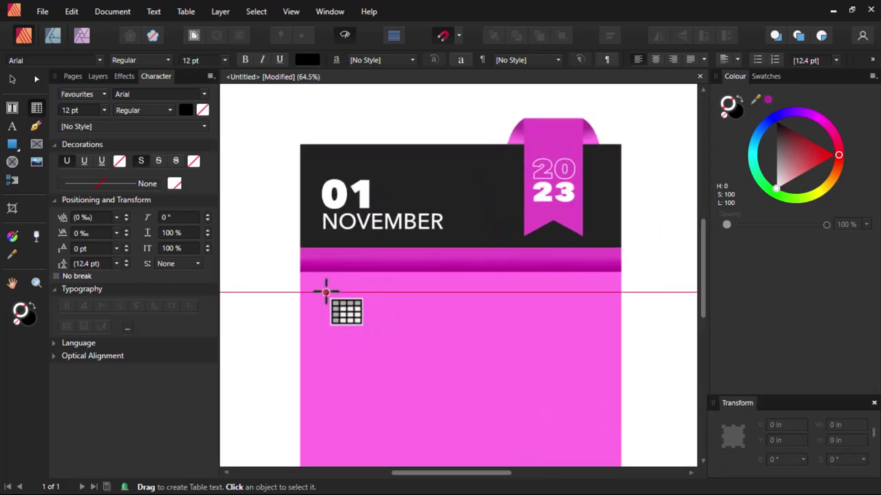
pyautogui.moveTo(326, 291); pyautogui.dragTo(558, 346)
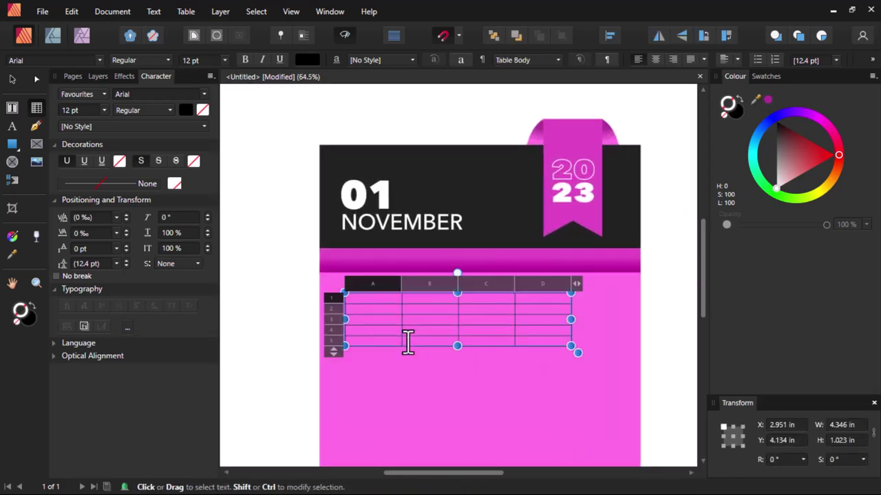
pyautogui.scroll(2, 330, 356)
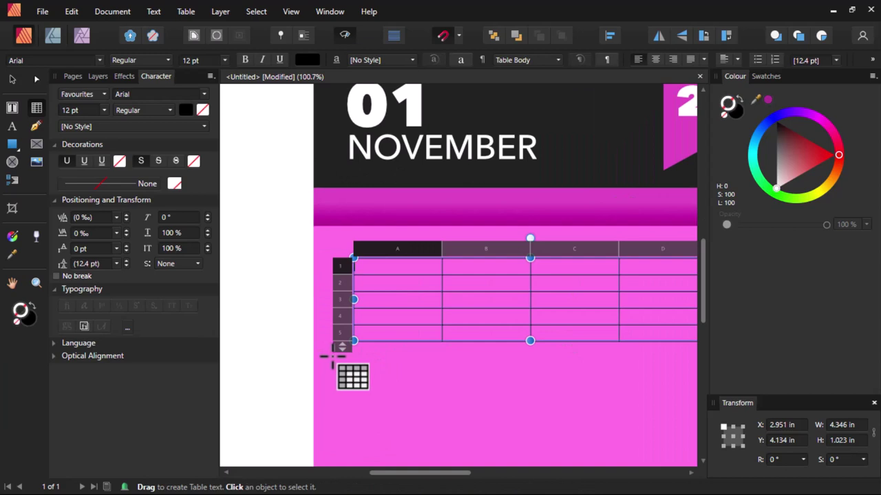
pyautogui.scroll(-1, 333, 356)
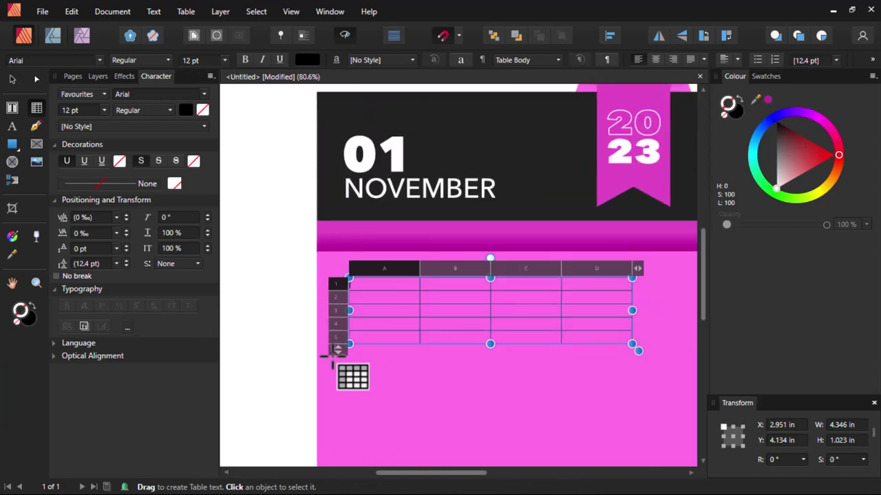
pyautogui.scroll(1, 340, 355)
pyautogui.scroll(1, 340, 354)
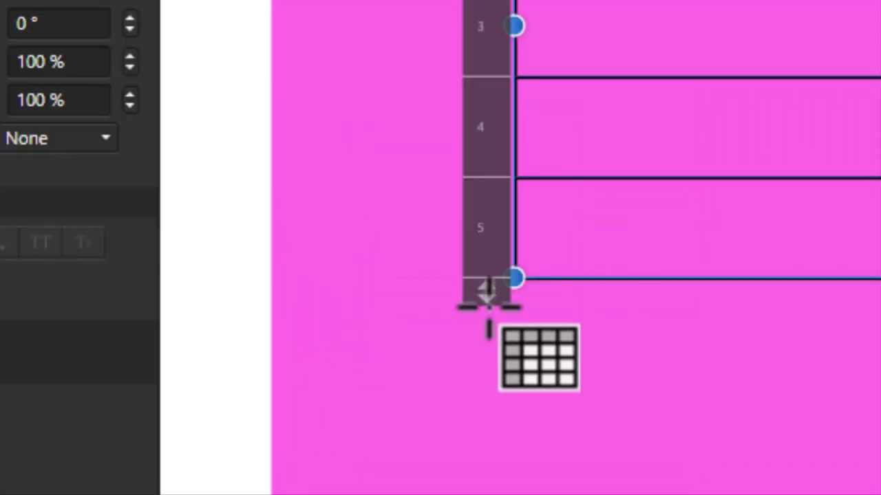
# Add two extra rows to the table, then remove them again
pyautogui.moveTo(485, 293)
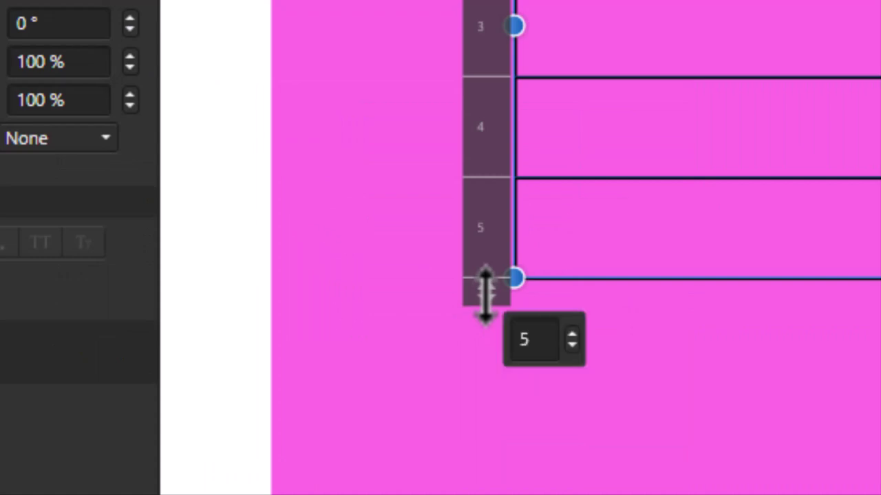
pyautogui.click(572, 334)
pyautogui.click(572, 334)
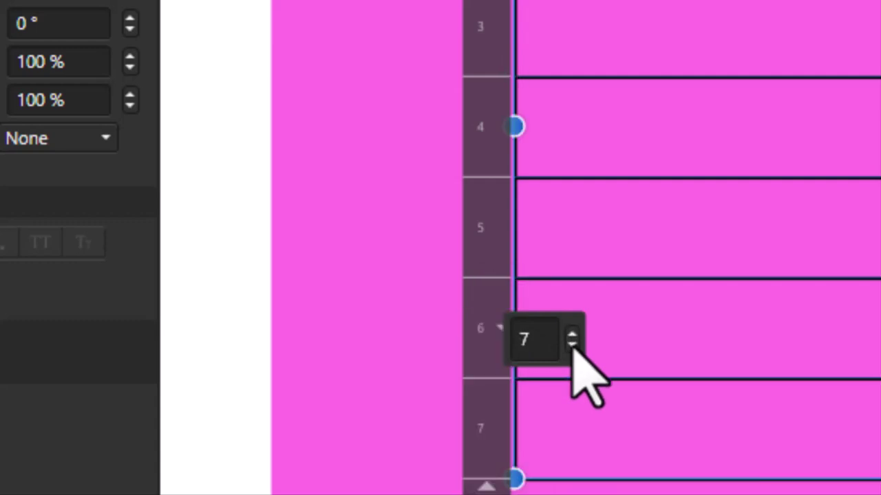
pyautogui.click(572, 344)
pyautogui.click(572, 344)
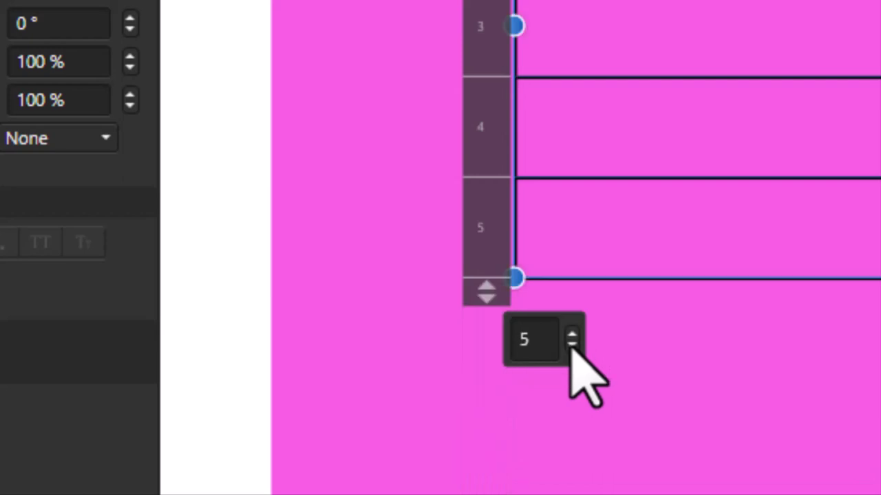
# Set the table to a single row, 4.346 × 0.205 in
pyautogui.doubleClick(535, 340)
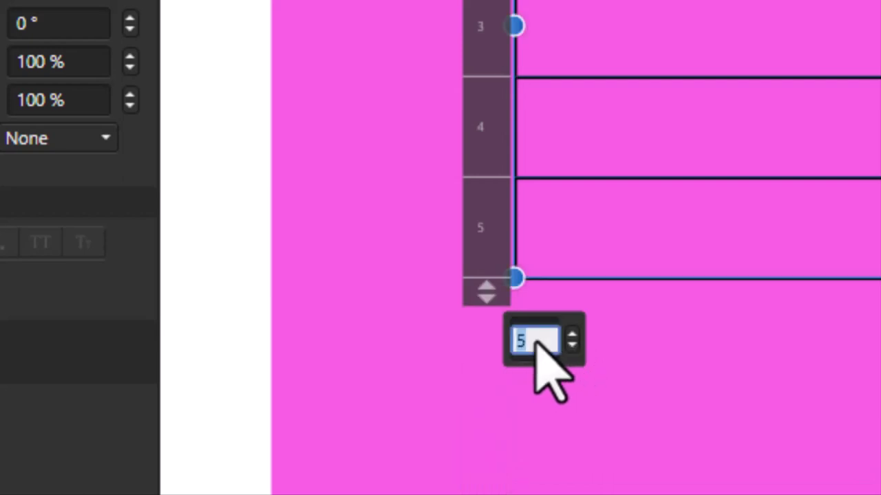
pyautogui.scroll(2, 535, 343)
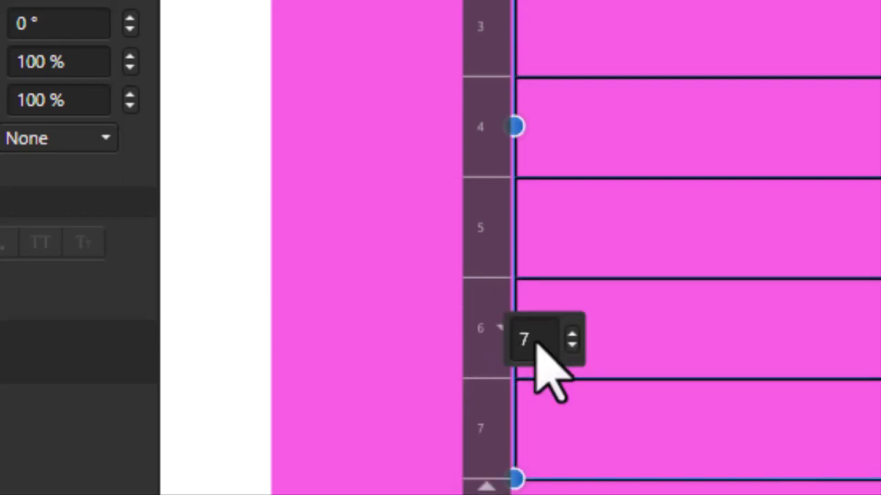
pyautogui.scroll(-3, 534, 343)
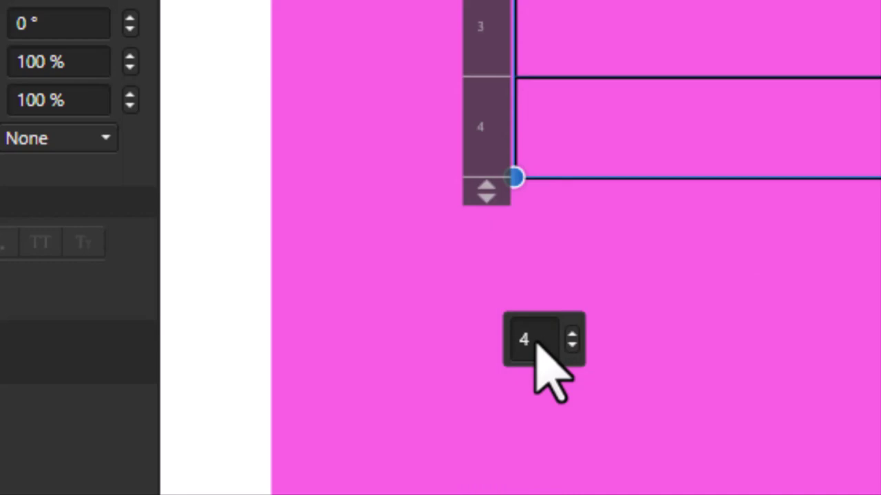
pyautogui.scroll(1, 535, 341)
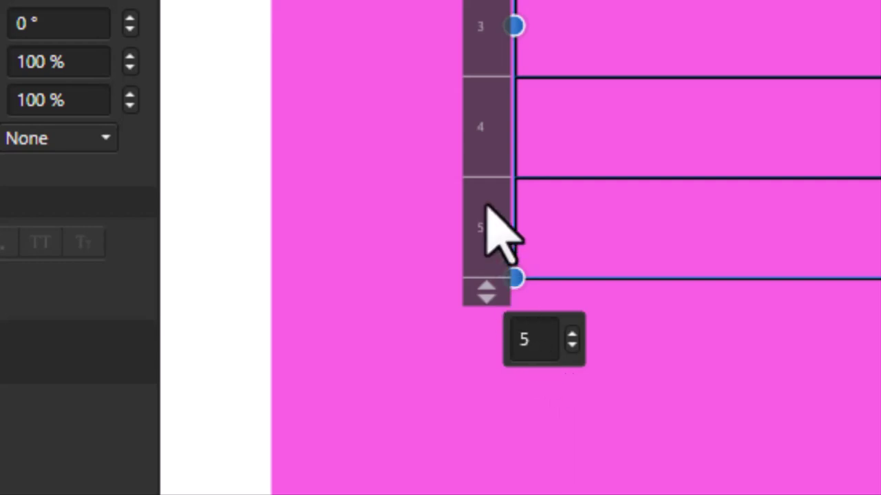
pyautogui.moveTo(458, 287); pyautogui.dragTo(484, 261)
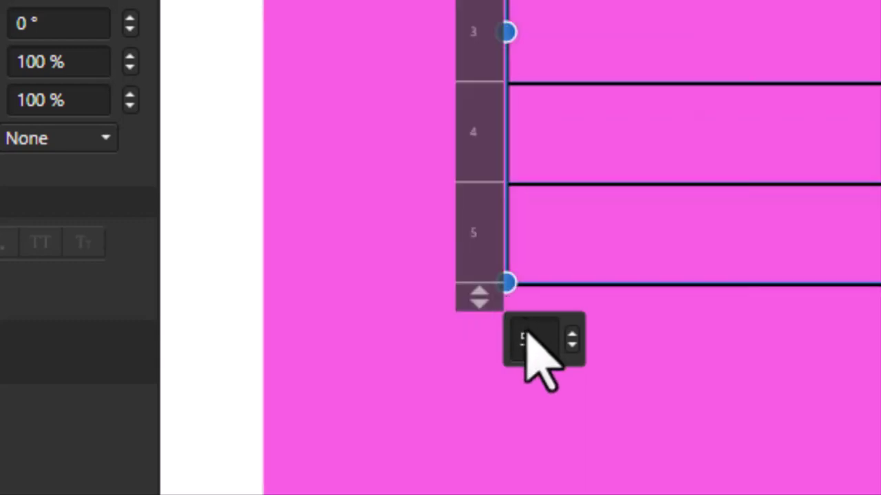
pyautogui.scroll(1, 531, 353)
pyautogui.scroll(-2, 535, 359)
pyautogui.scroll(-3, 525, 335)
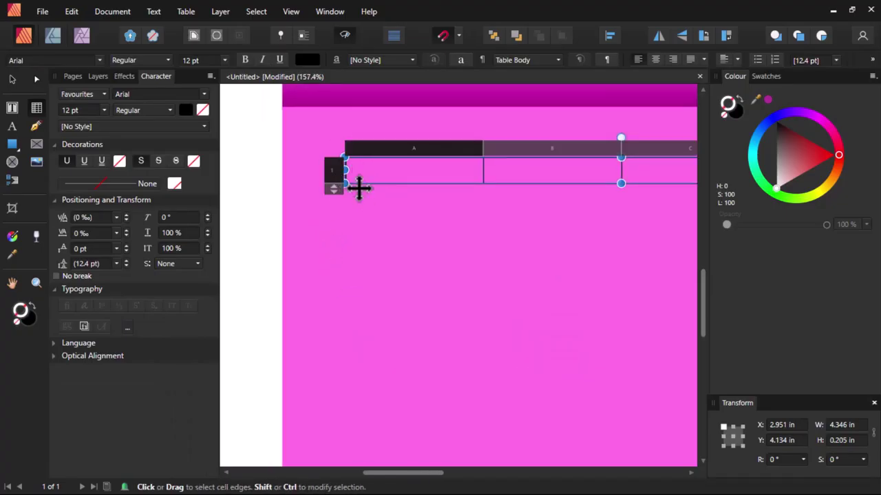
# Set the one-row table's column count to 7, giving columns A through G
pyautogui.scroll(-3, 571, 186)
pyautogui.scroll(2, 593, 180)
pyautogui.click(589, 181)
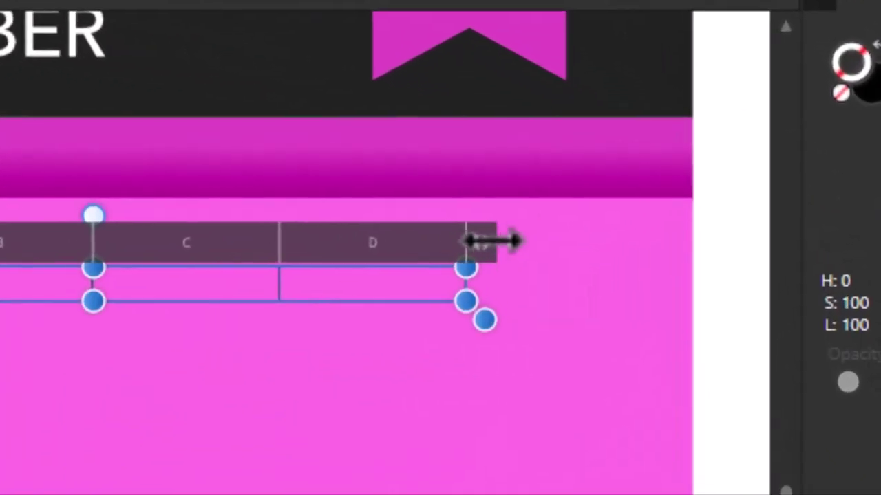
pyautogui.click(607, 172)
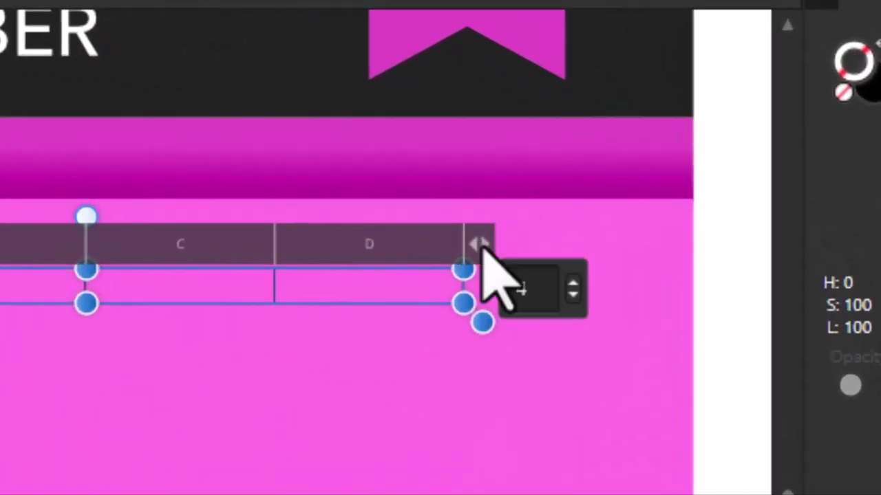
pyautogui.click(533, 289)
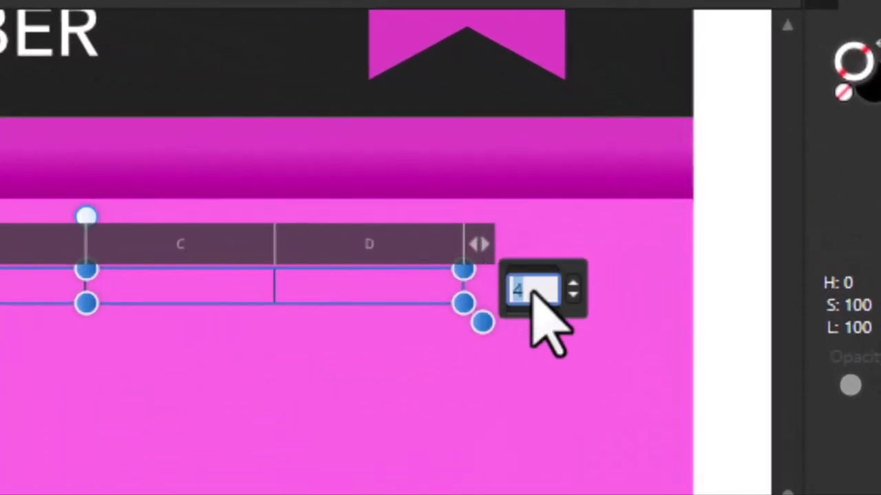
pyautogui.write('5')
pyautogui.scroll(1, 538, 292)
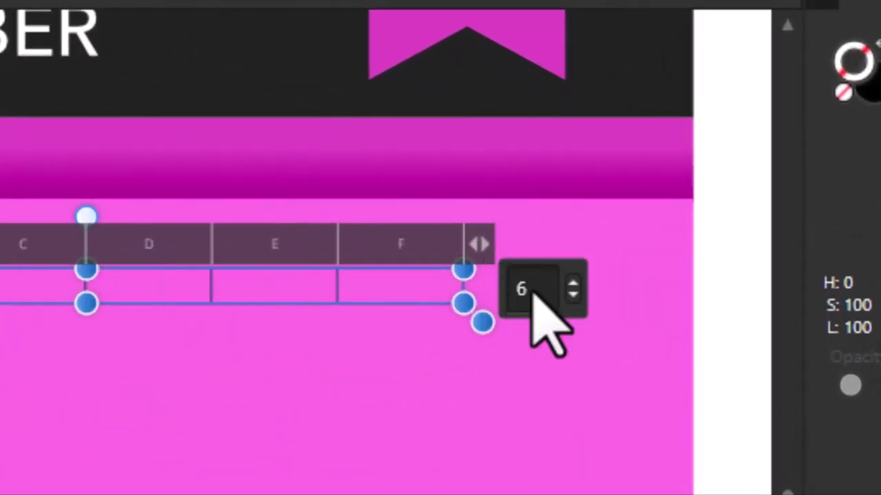
pyautogui.scroll(1, 544, 323)
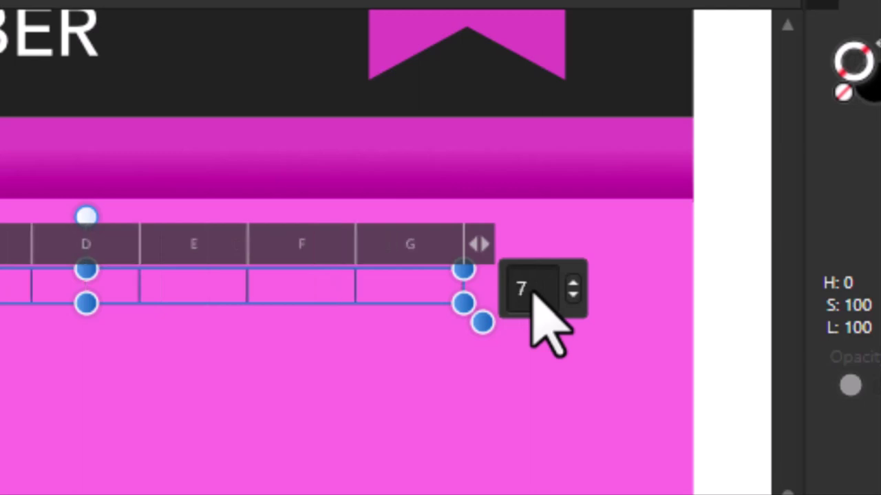
pyautogui.click(417, 279)
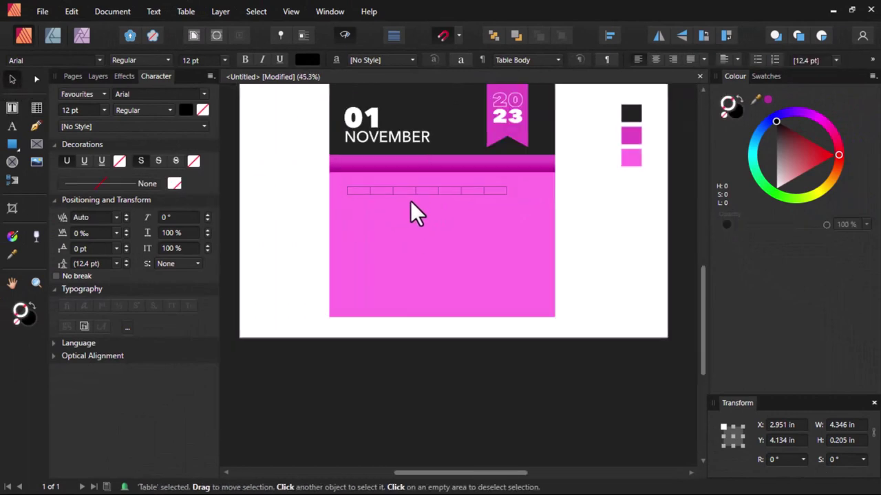
# Drag the seven-column table up onto the magenta band
pyautogui.moveTo(410, 201); pyautogui.dragTo(432, 162)
pyautogui.scroll(3, 427, 167)
pyautogui.scroll(-3, 433, 162)
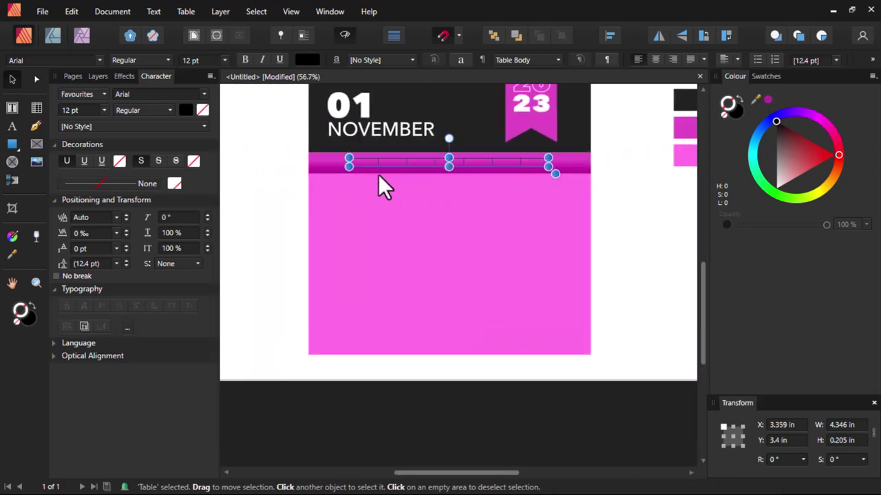
# Widen the table to 4.882 in across the band, then clear the selection
pyautogui.moveTo(349, 162); pyautogui.dragTo(336, 163)
pyautogui.scroll(2, 327, 163)
pyautogui.keyDown('shift'); pyautogui.click(325, 163); pyautogui.keyUp('shift')
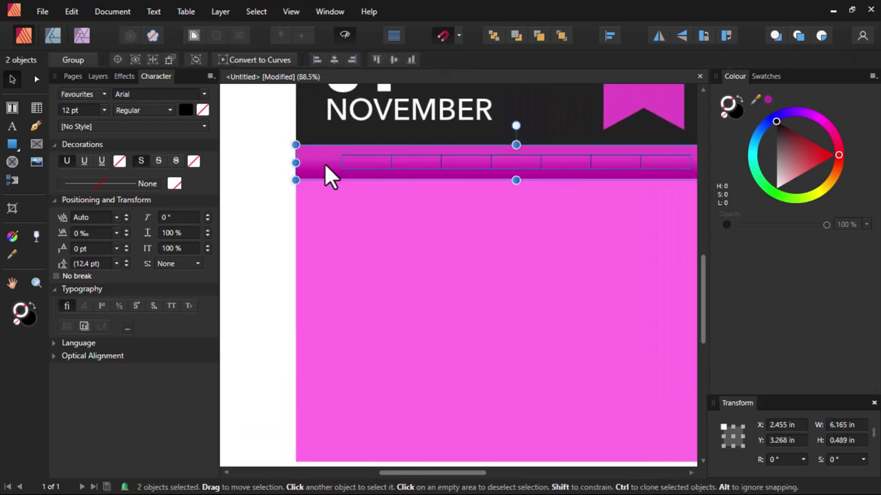
pyautogui.scroll(-2, 361, 180)
pyautogui.click(289, 200)
pyautogui.scroll(1, 438, 163)
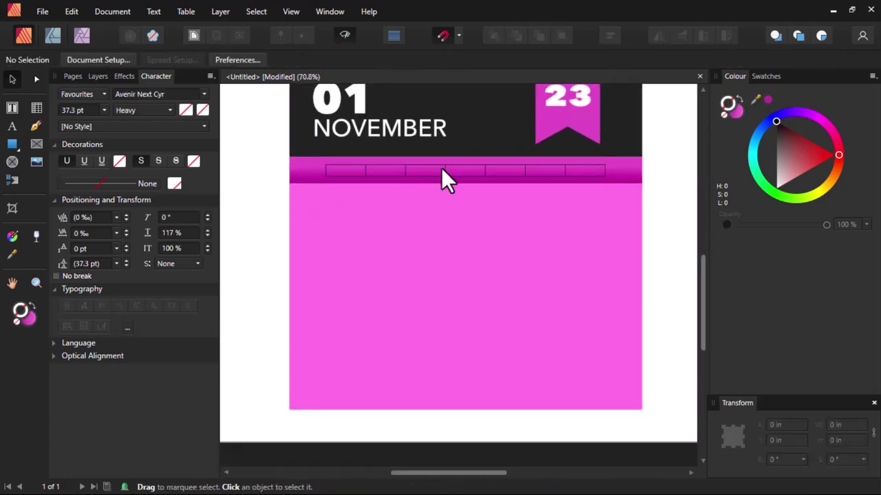
pyautogui.scroll(1, 441, 167)
# Enter the band's table and select its whole first row
pyautogui.click(441, 167)
pyautogui.click(440, 169)
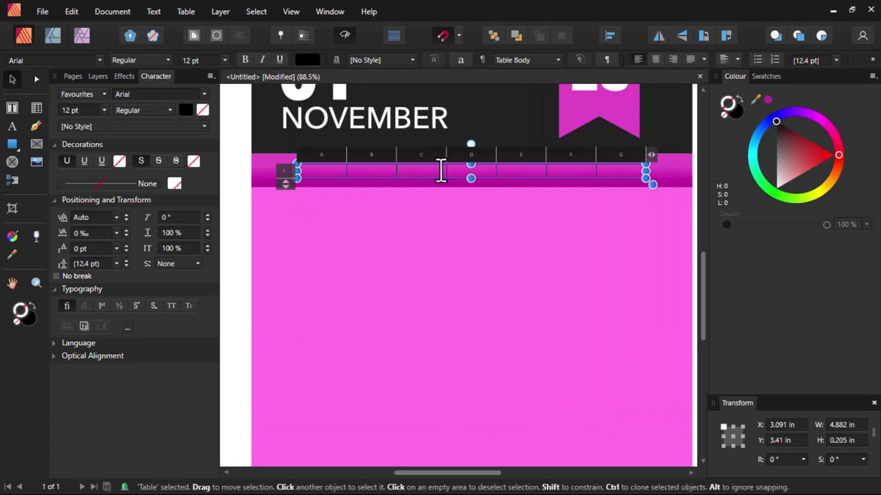
pyautogui.scroll(-1, 441, 171)
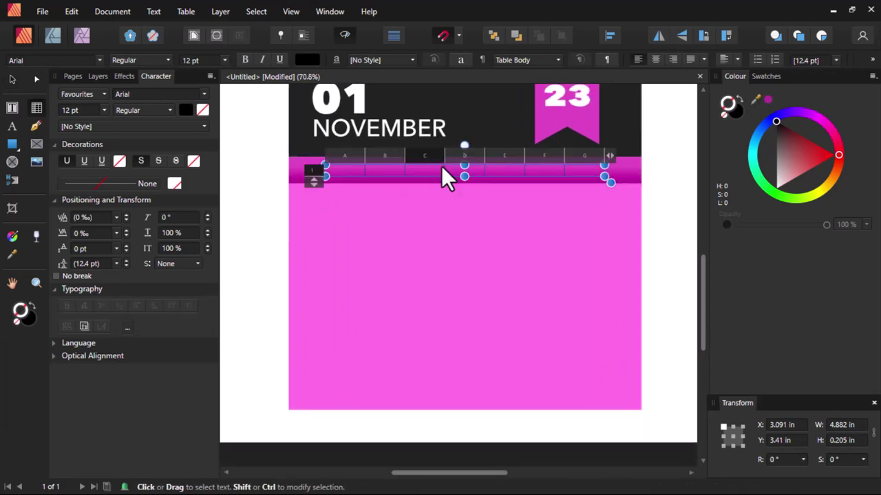
pyautogui.scroll(2, 441, 174)
pyautogui.scroll(-1, 434, 177)
pyautogui.scroll(-1, 413, 183)
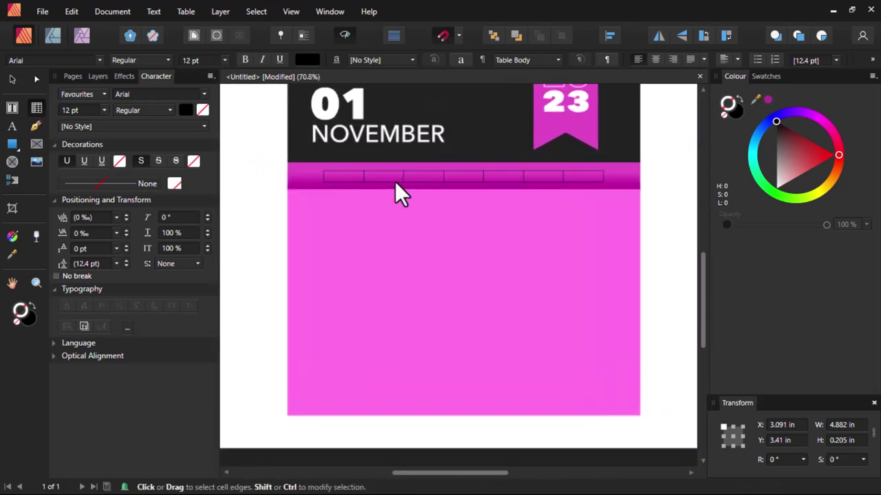
pyautogui.scroll(2, 295, 181)
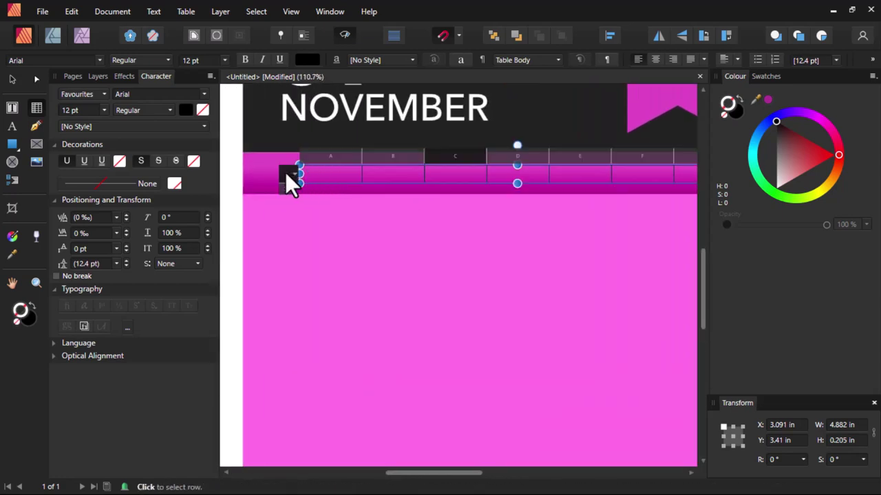
pyautogui.click(287, 175)
pyautogui.scroll(-2, 290, 176)
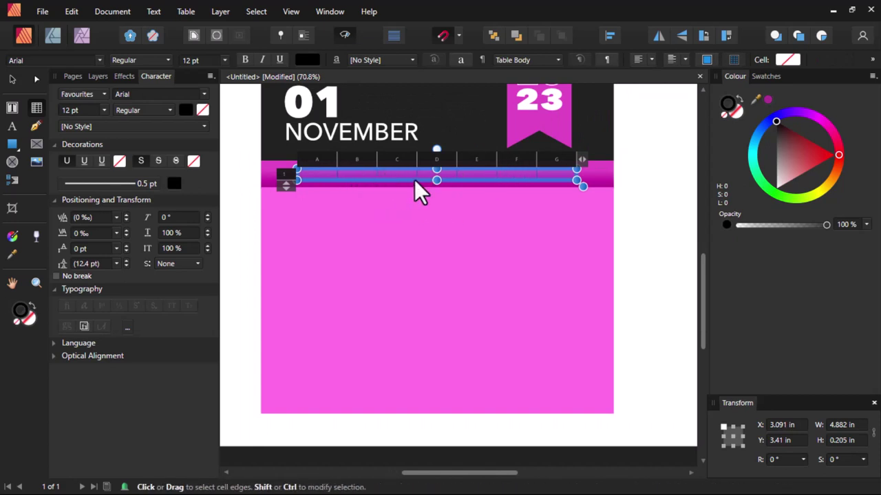
pyautogui.scroll(1, 414, 180)
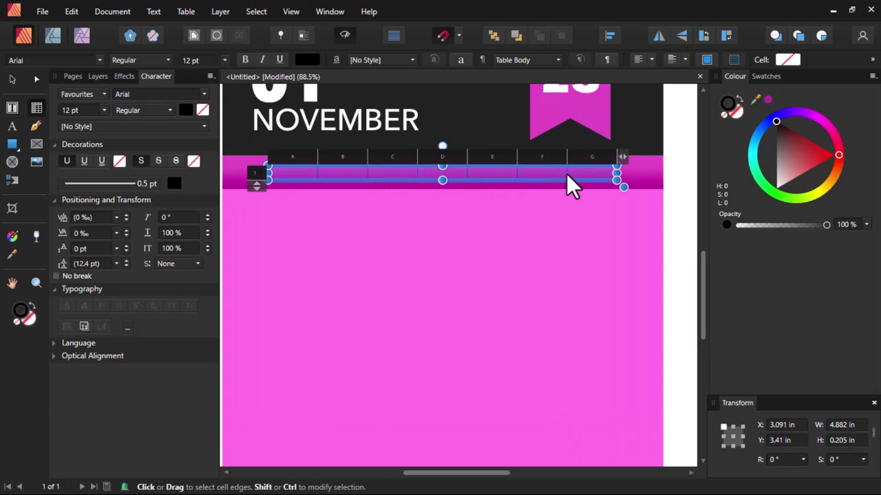
# Reselect the table, select columns A to E, then select the entire first row again
pyautogui.click(567, 176)
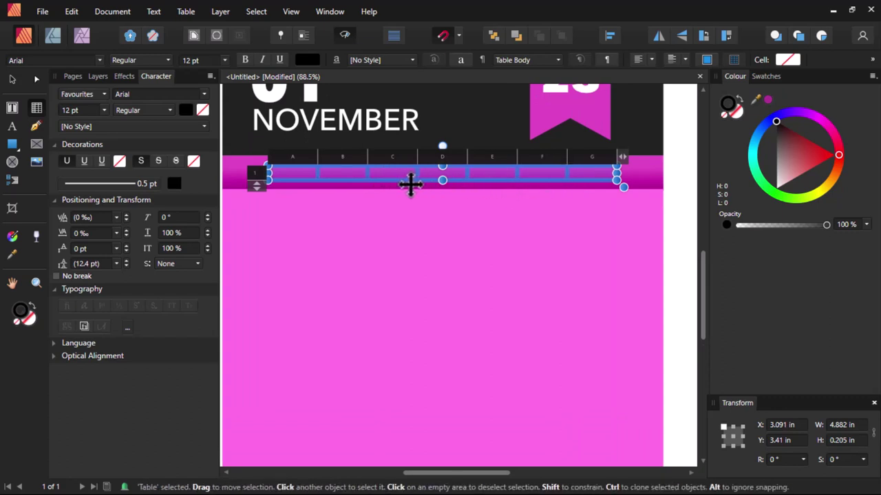
pyautogui.click(253, 173)
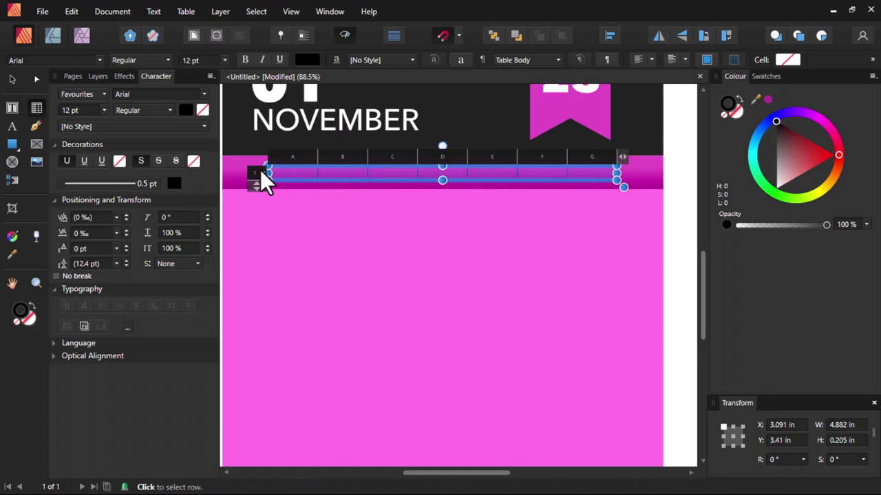
pyautogui.click(294, 157)
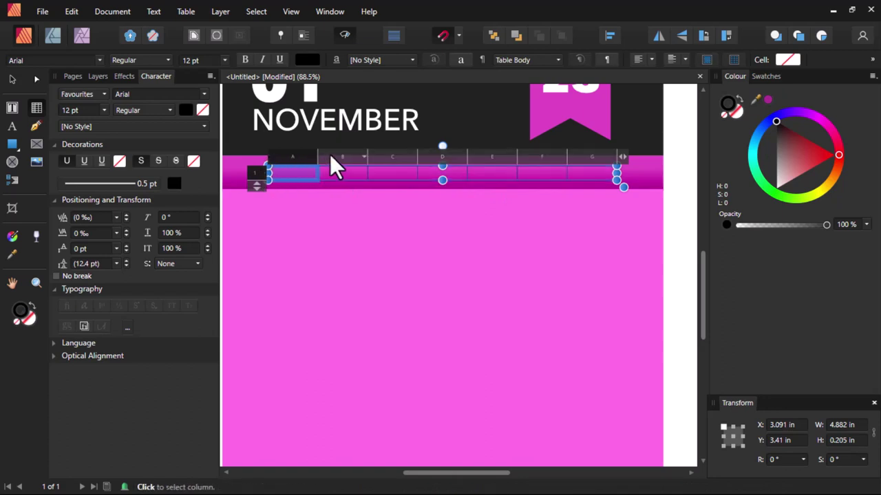
pyautogui.click(331, 157)
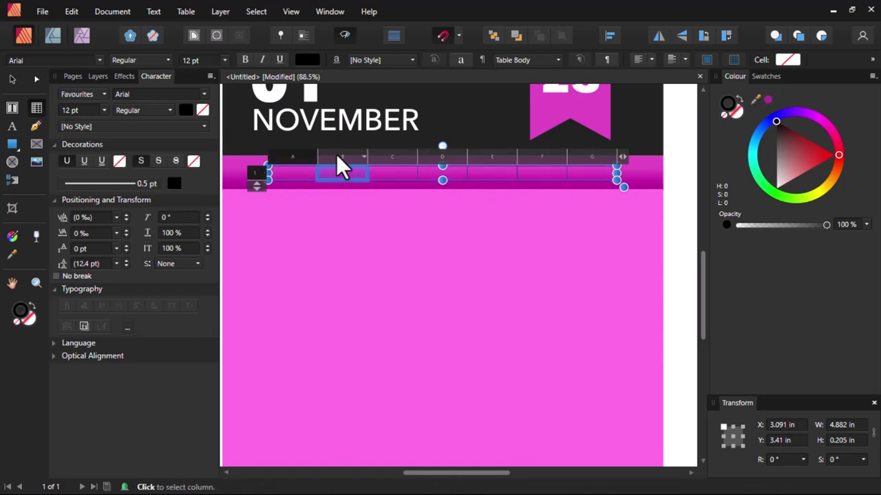
pyautogui.click(396, 157)
pyautogui.click(427, 155)
pyautogui.click(487, 156)
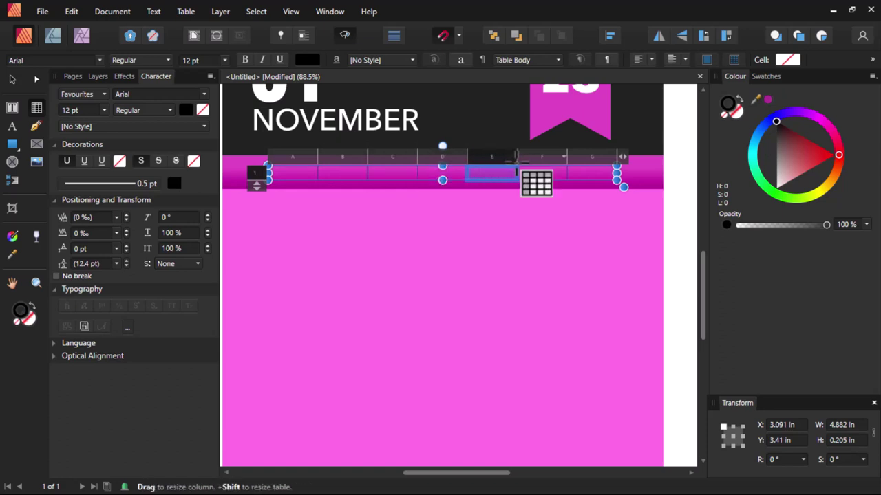
pyautogui.click(251, 170)
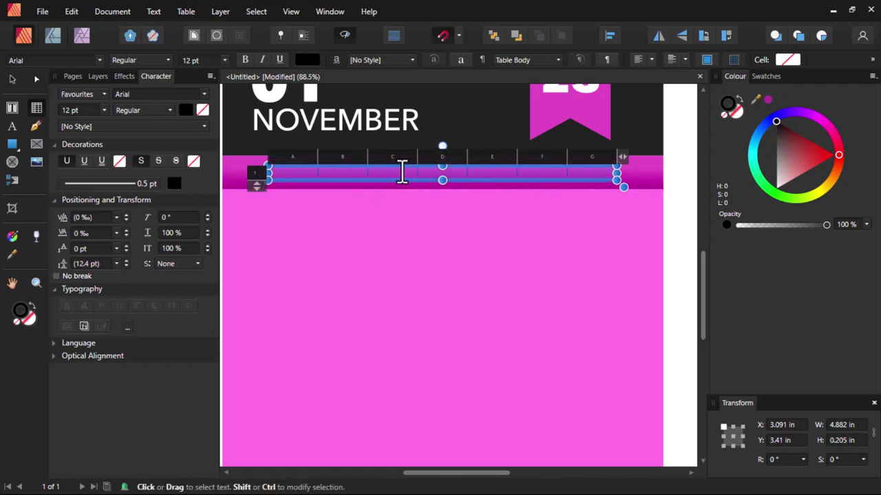
pyautogui.scroll(3, 302, 180)
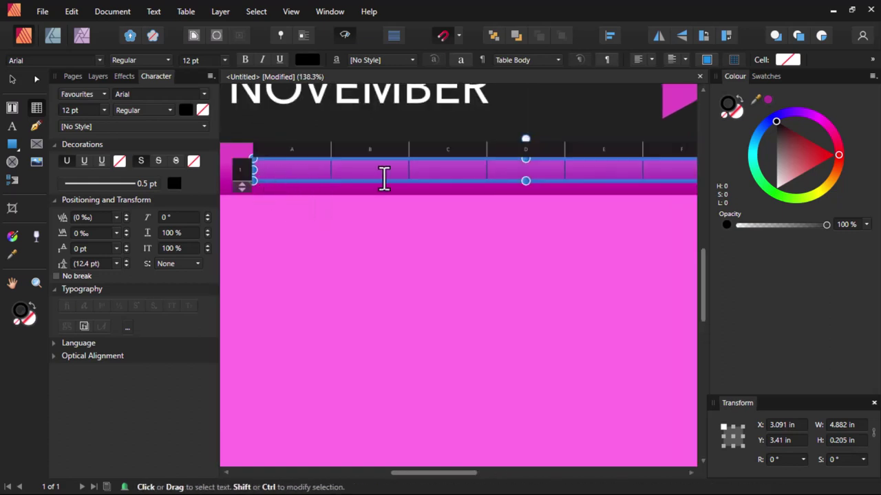
pyautogui.scroll(-3, 430, 180)
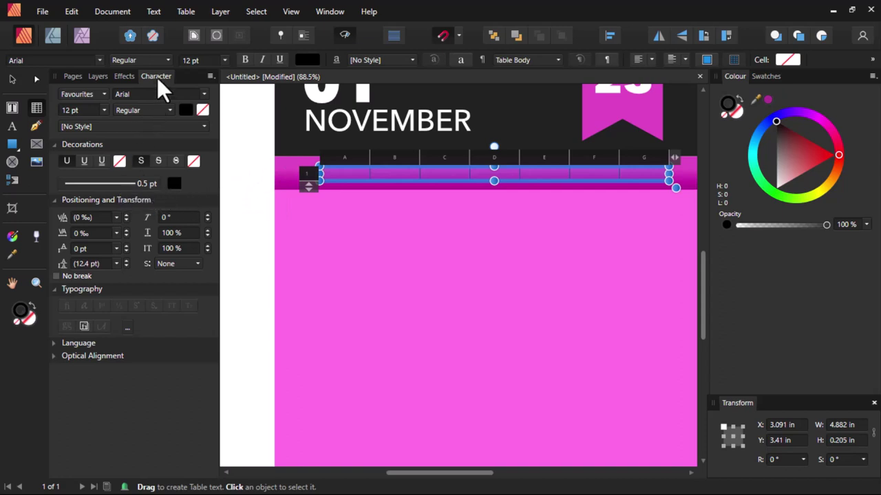
# Set the row's underline stroke to None
pyautogui.click(122, 184)
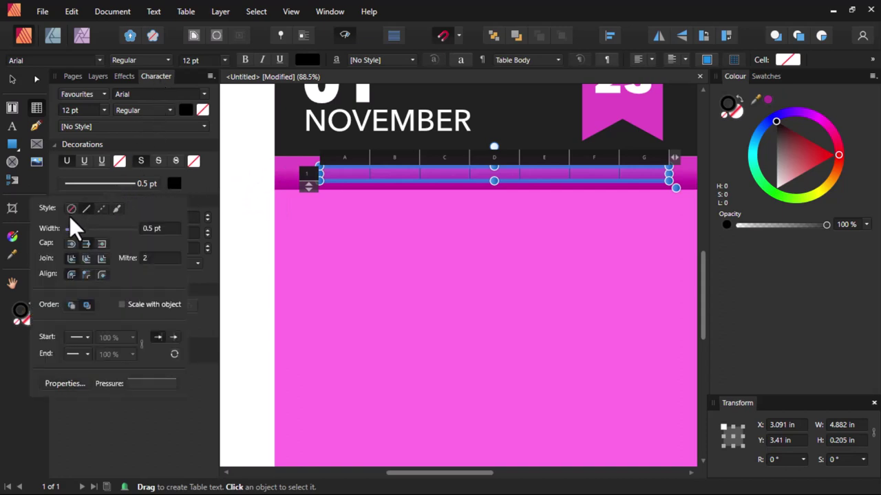
pyautogui.click(86, 208)
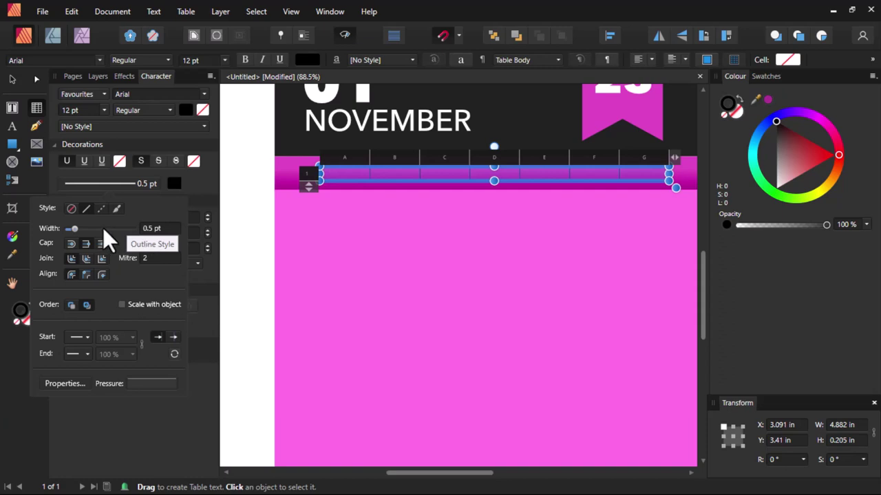
pyautogui.click(71, 209)
pyautogui.click(320, 199)
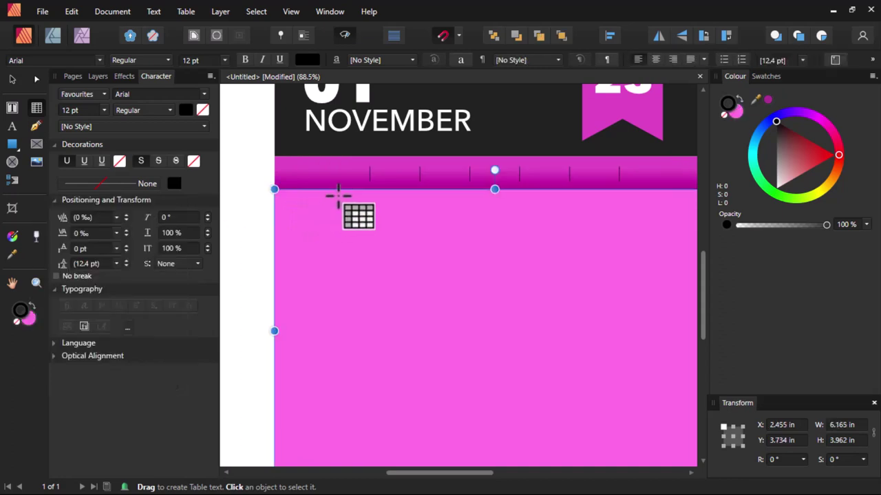
pyautogui.scroll(-3, 324, 215)
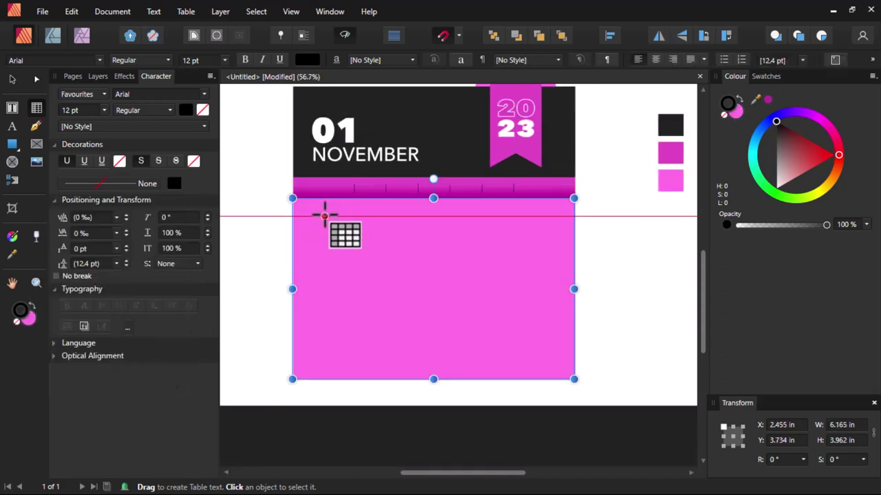
pyautogui.scroll(3, 324, 216)
# Centre the first row's content vertically with Centre Vertically
pyautogui.click(350, 183)
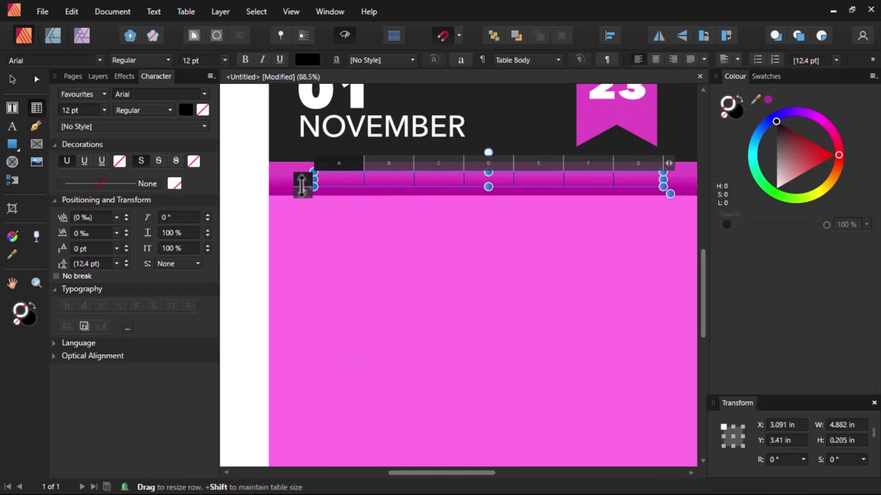
pyautogui.click(301, 180)
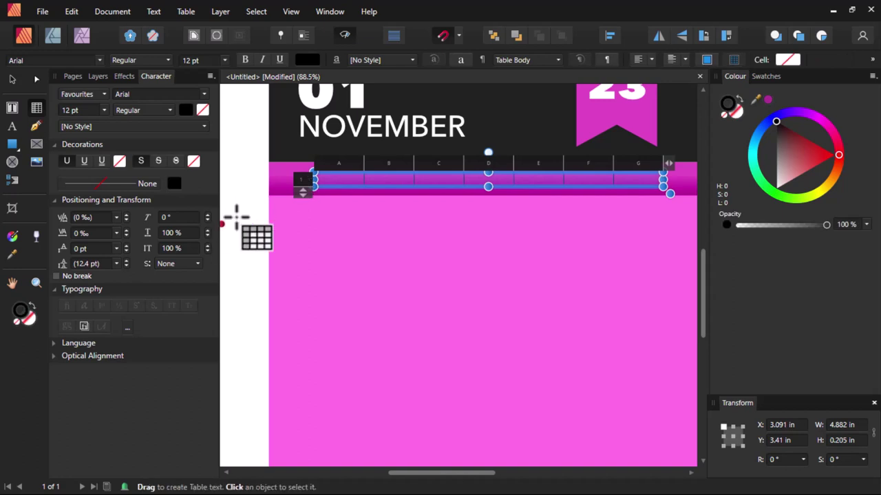
pyautogui.click(683, 60)
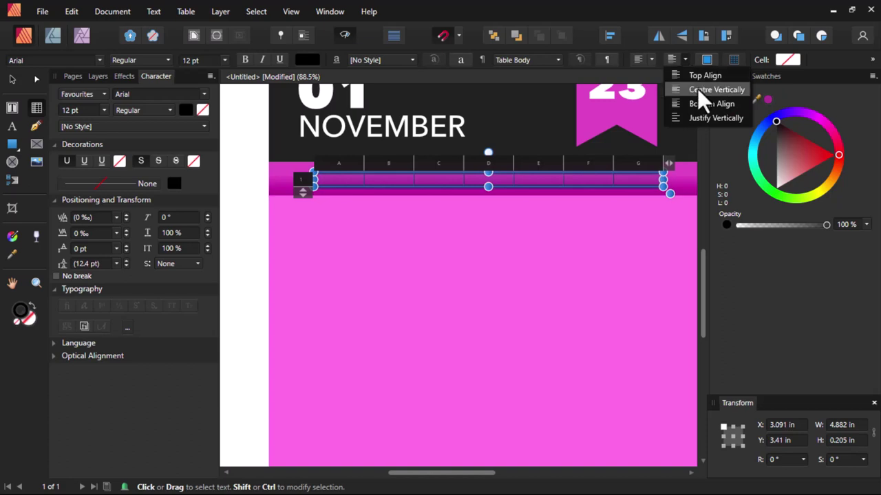
pyautogui.click(698, 89)
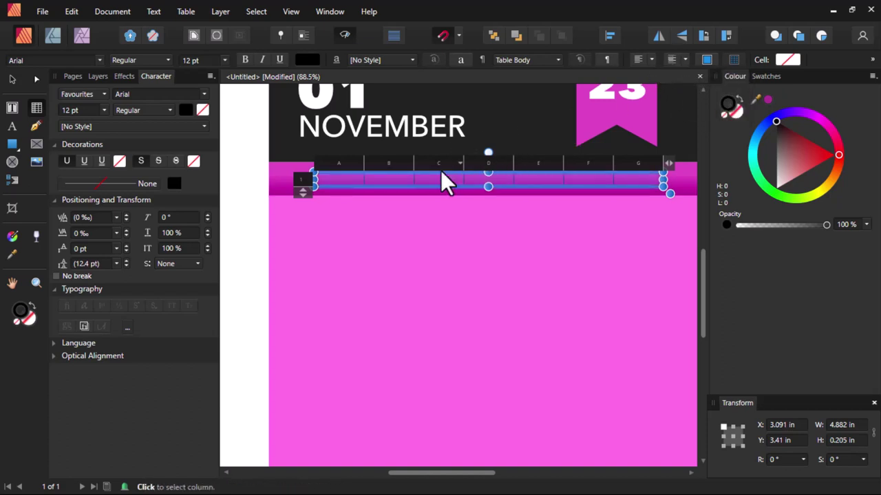
# Type MON into cell A1 and TUE into cell B1
pyautogui.click(685, 59)
pyautogui.scroll(3, 344, 189)
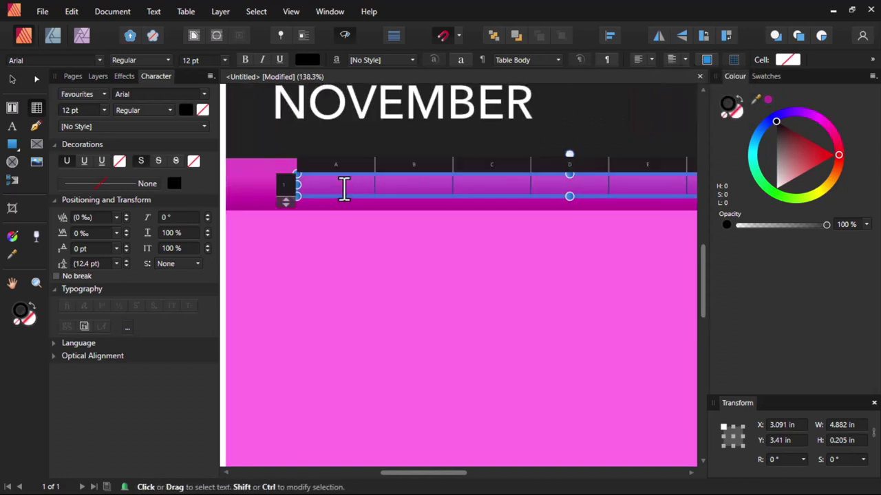
pyautogui.click(345, 189)
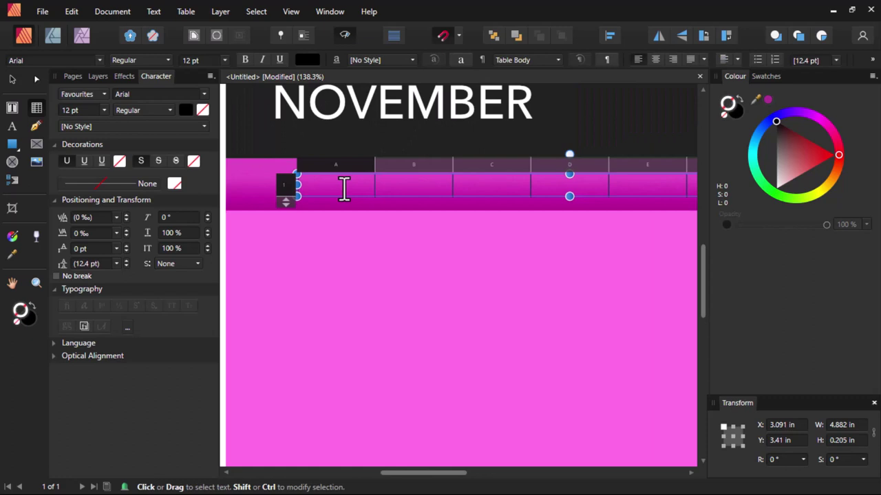
pyautogui.write('ON')
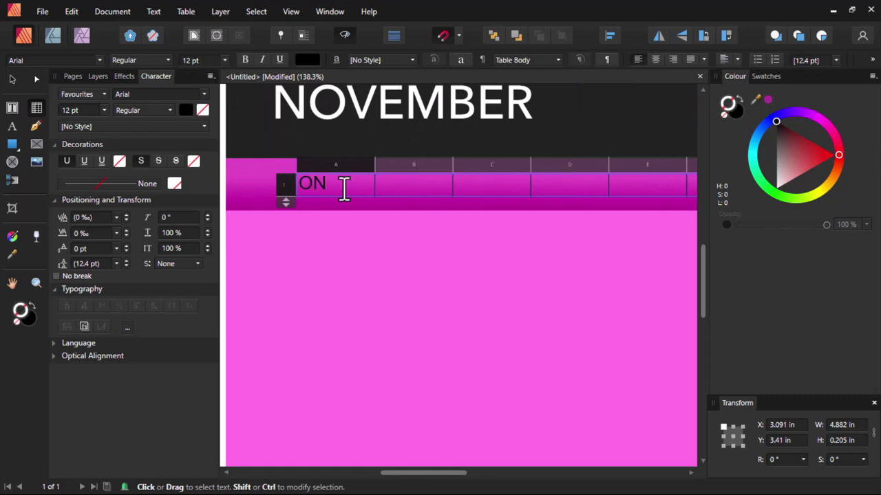
pyautogui.press('BackSpace')
pyautogui.press('BackSpace')
pyautogui.write('MON')
pyautogui.click(415, 188)
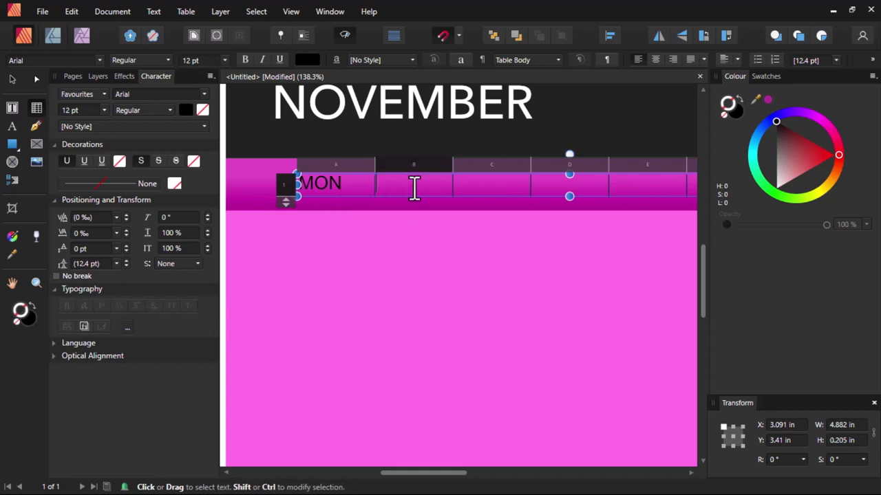
pyautogui.write('T')
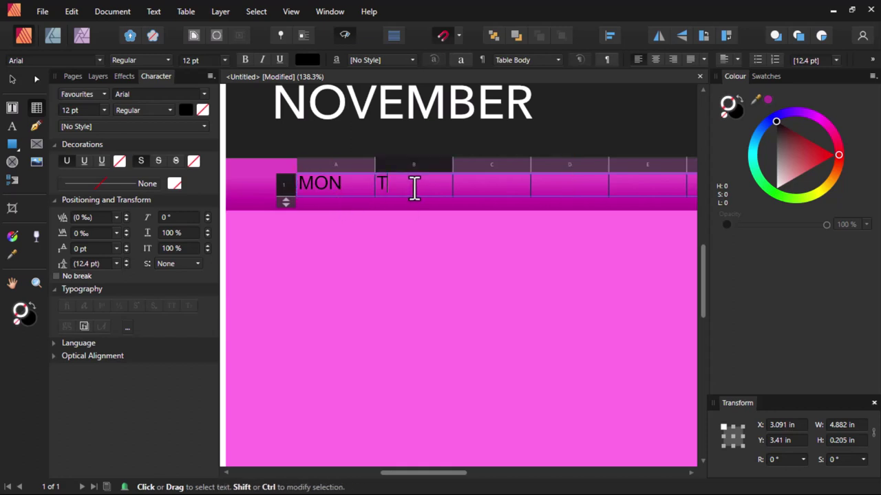
pyautogui.write('E')
pyautogui.press('BackSpace')
pyautogui.write('UE')
# Fill cells C1 to G1 with WED, THU, FRI, SAT and SUN, then exit text editing
pyautogui.press('Tab')
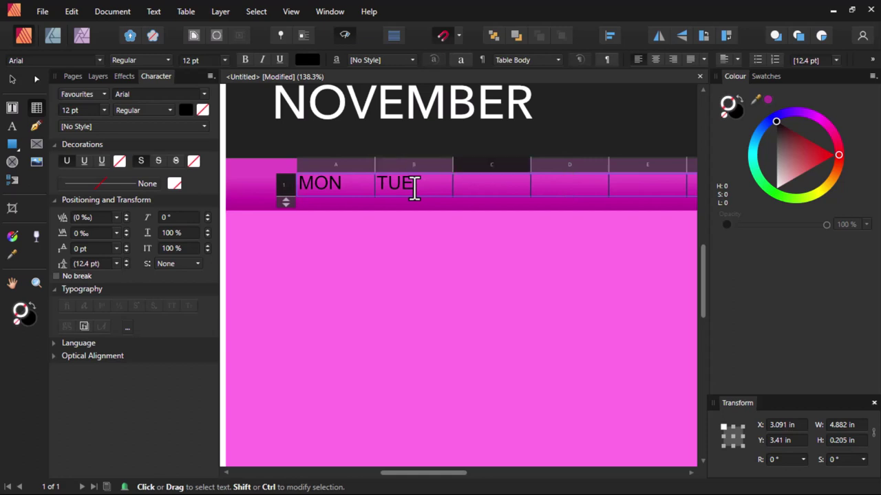
pyautogui.write('WED')
pyautogui.press('Tab')
pyautogui.write('THU')
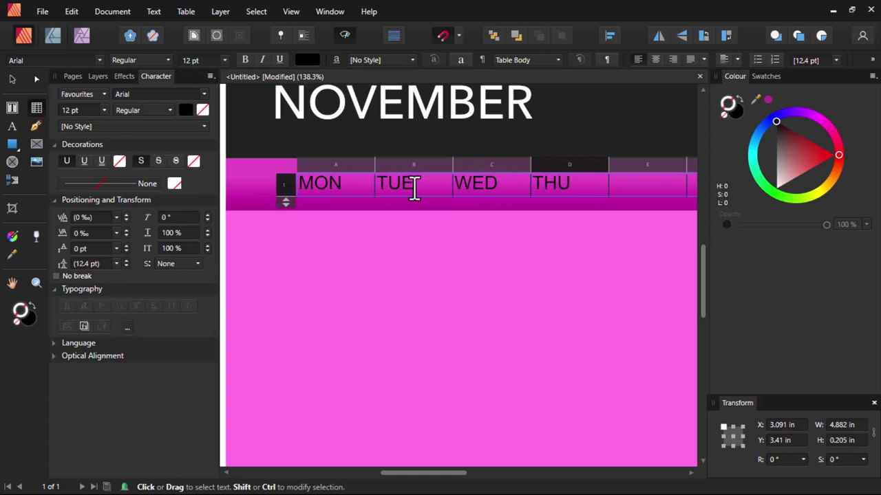
pyautogui.press('Tab')
pyautogui.write('FR')
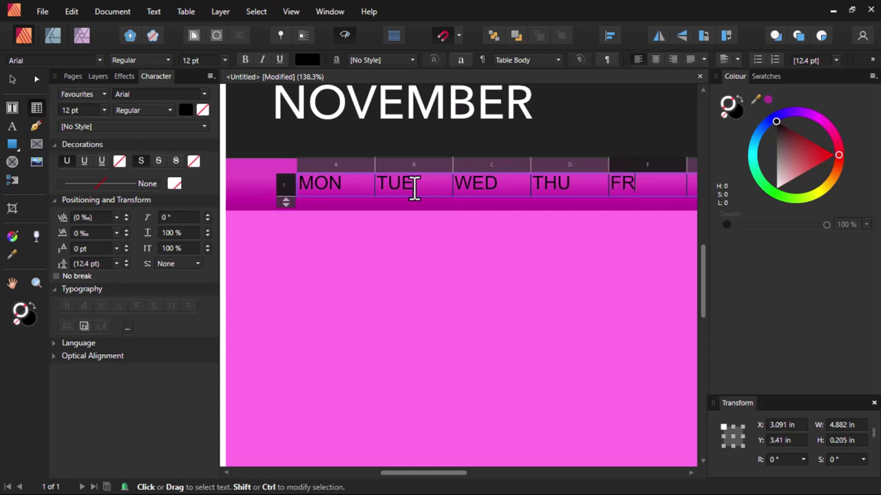
pyautogui.press('Tab')
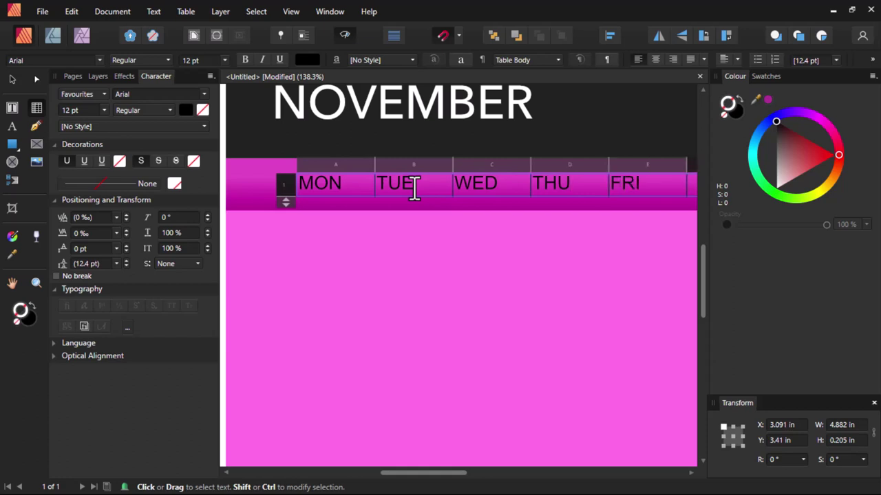
pyautogui.write('SAT')
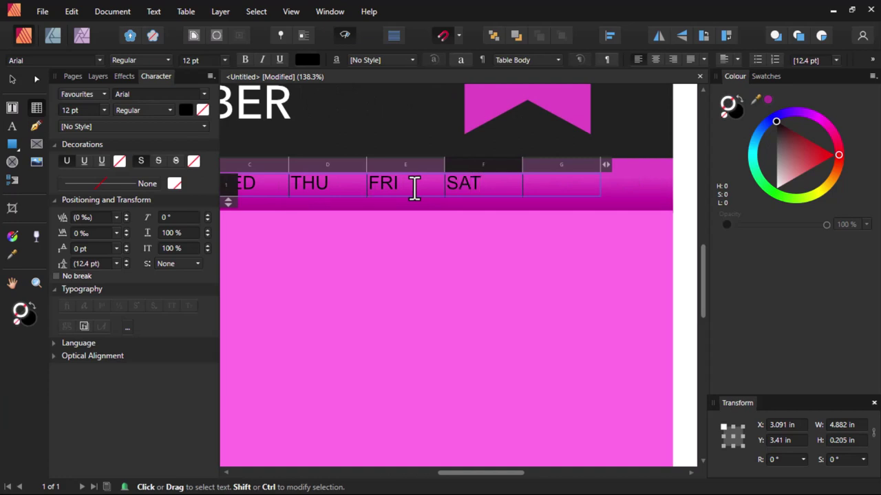
pyautogui.press('Tab')
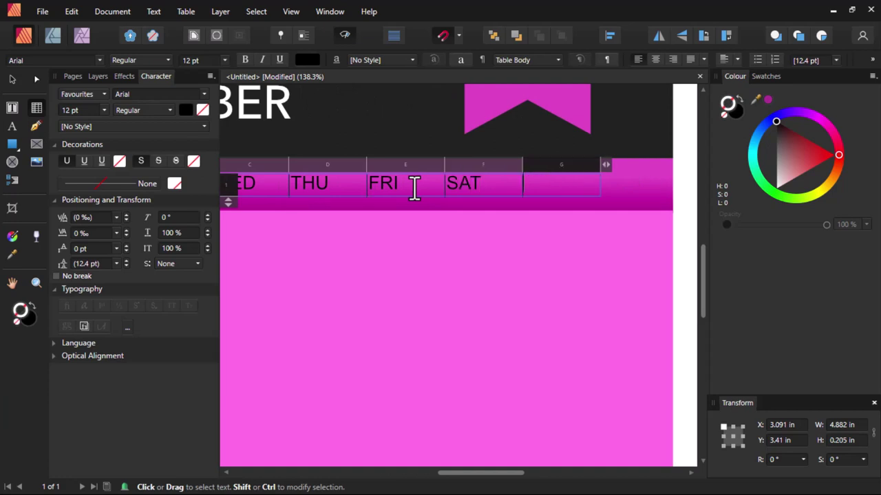
pyautogui.write('SUN')
pyautogui.press('Escape')
pyautogui.scroll(-5, 438, 190)
pyautogui.scroll(2, 373, 190)
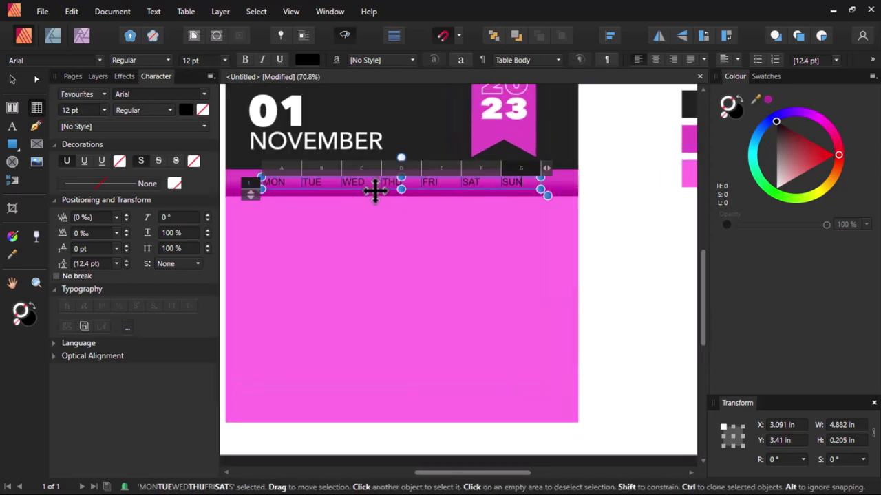
pyautogui.scroll(3, 349, 184)
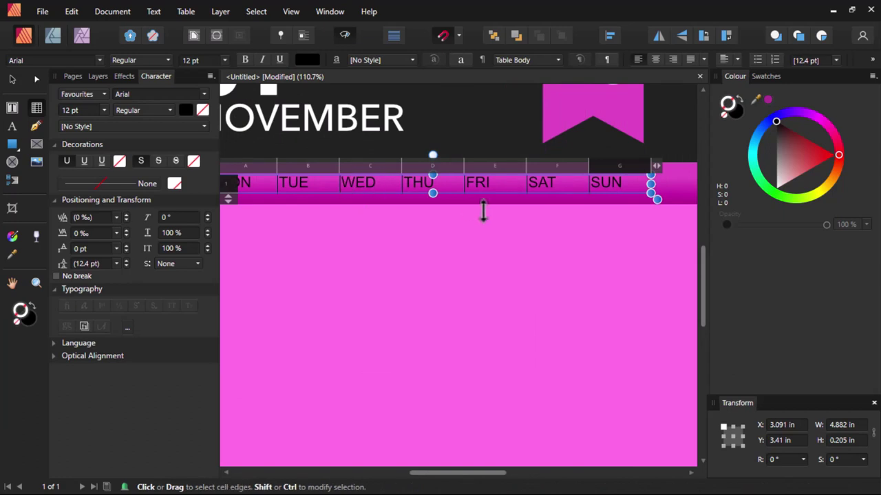
pyautogui.scroll(-4, 467, 221)
pyautogui.scroll(2, 389, 190)
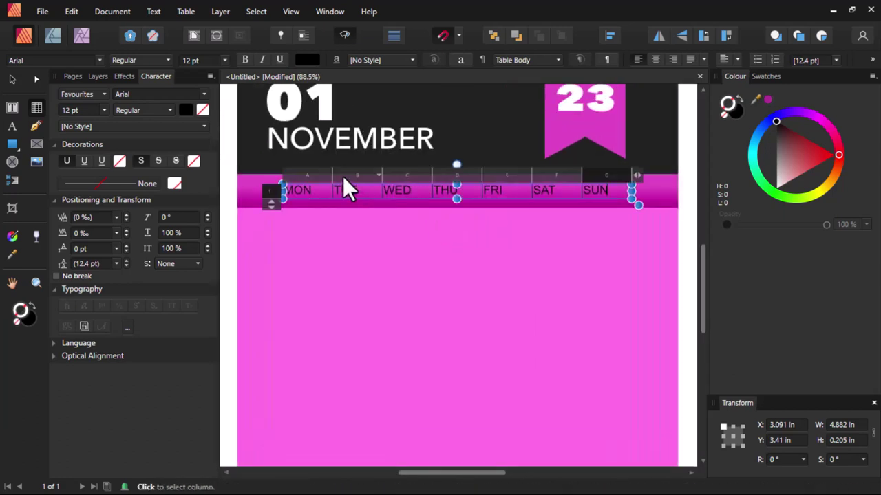
# Apply Centre Vertically and Align Centre to the weekday header row
pyautogui.click(267, 192)
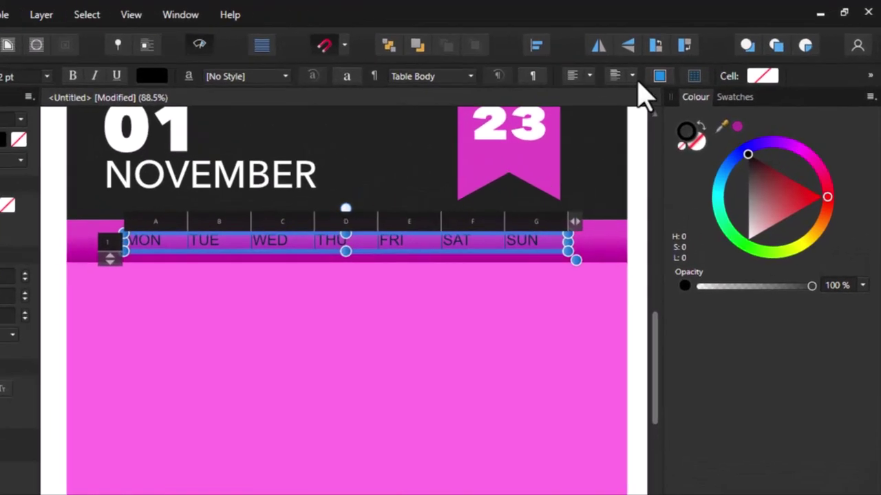
pyautogui.click(632, 76)
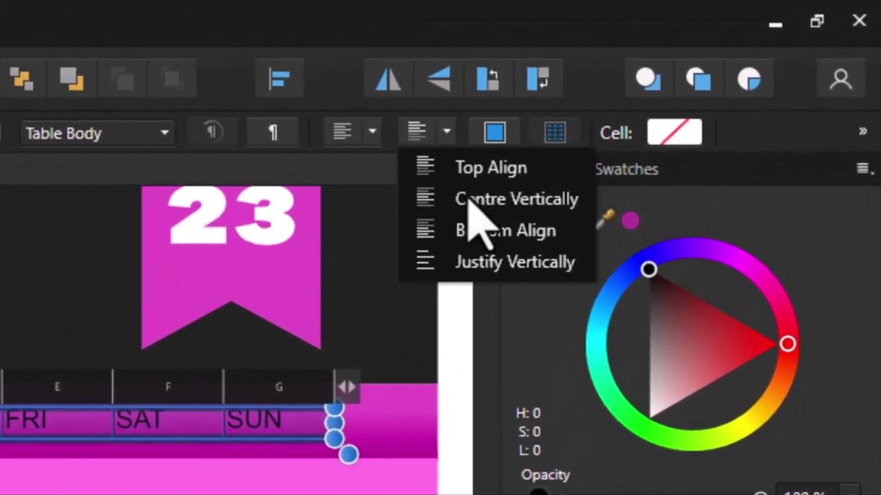
pyautogui.click(474, 199)
pyautogui.scroll(2, 112, 419)
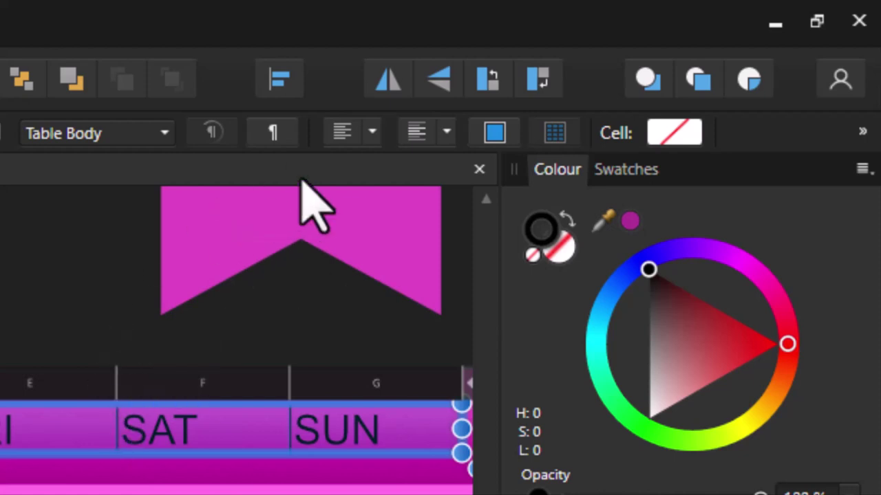
pyautogui.click(372, 133)
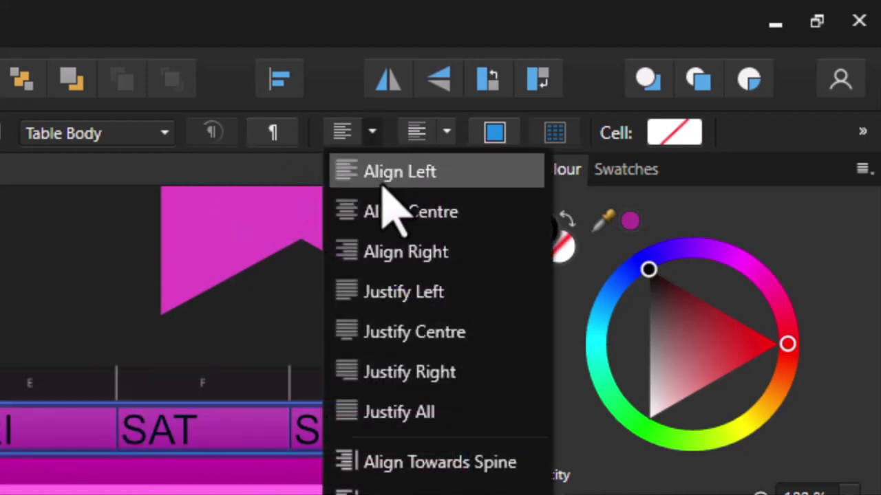
pyautogui.click(384, 212)
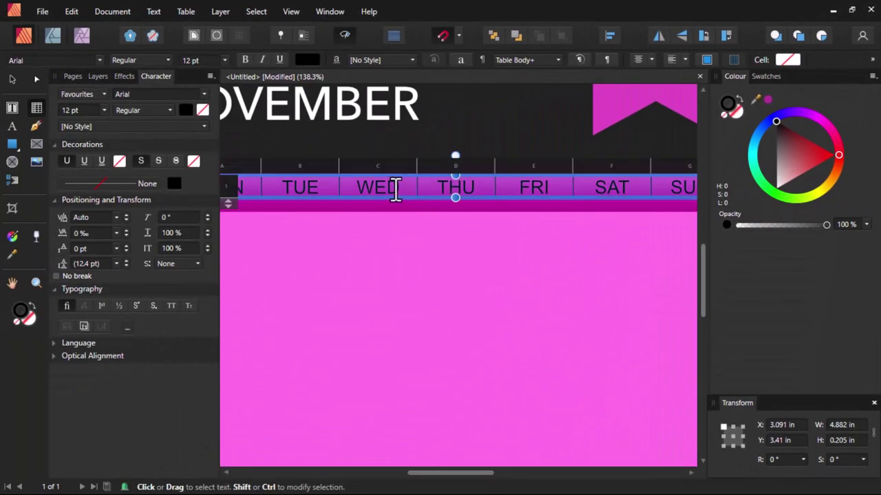
pyautogui.scroll(-3, 396, 191)
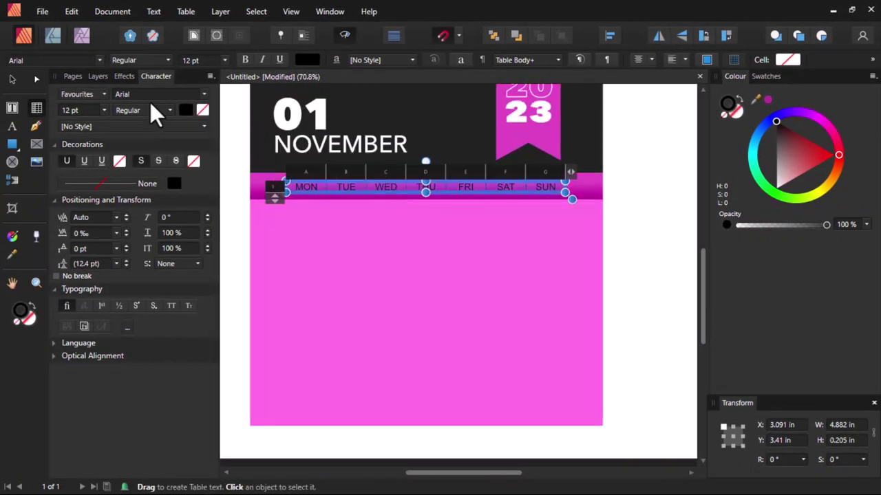
# Set the weekday font to Avenir Next Cyr in the Heavy weight
pyautogui.click(150, 94)
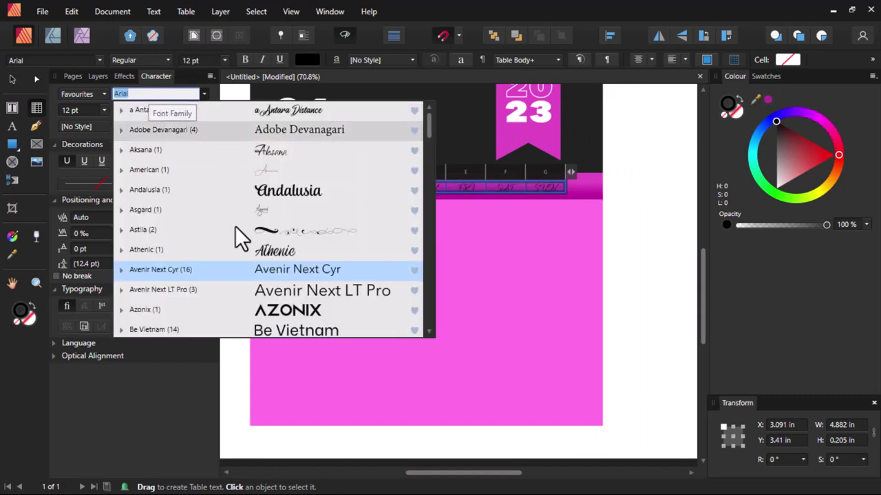
pyautogui.click(258, 270)
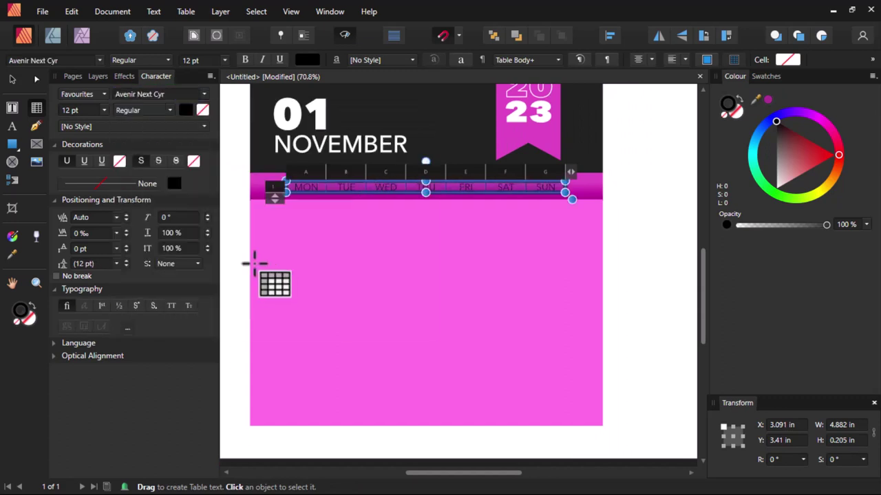
pyautogui.click(95, 111)
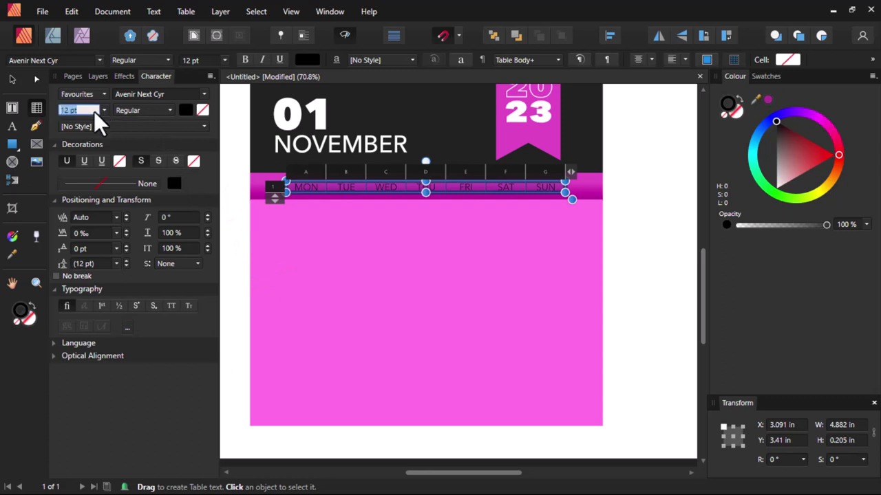
pyautogui.click(133, 117)
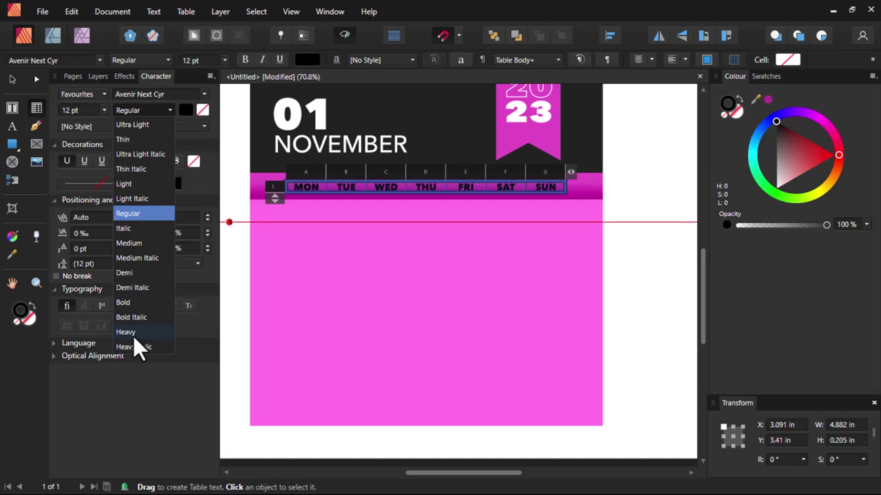
pyautogui.click(134, 335)
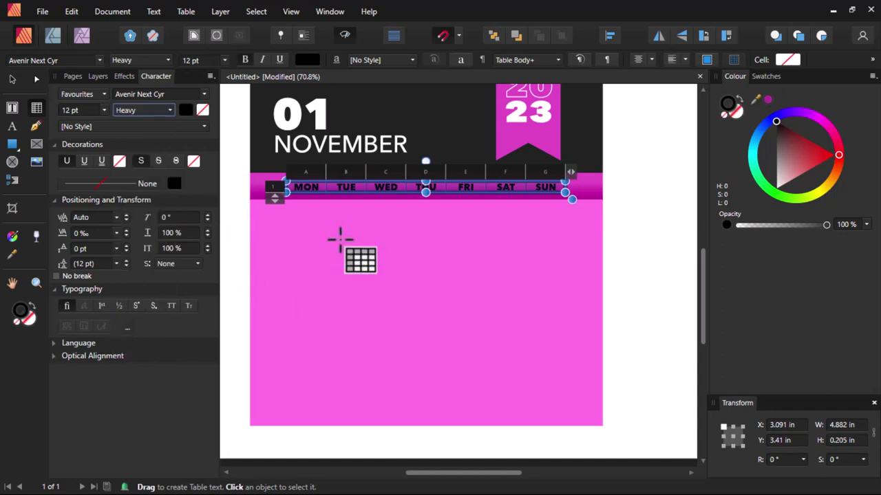
# Colour the weekday text white
pyautogui.click(307, 59)
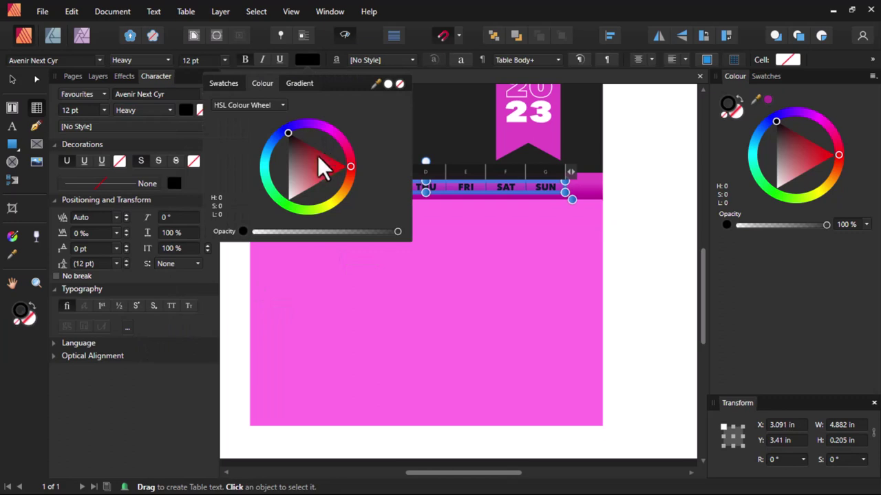
pyautogui.moveTo(324, 167); pyautogui.dragTo(283, 253)
pyautogui.click(472, 191)
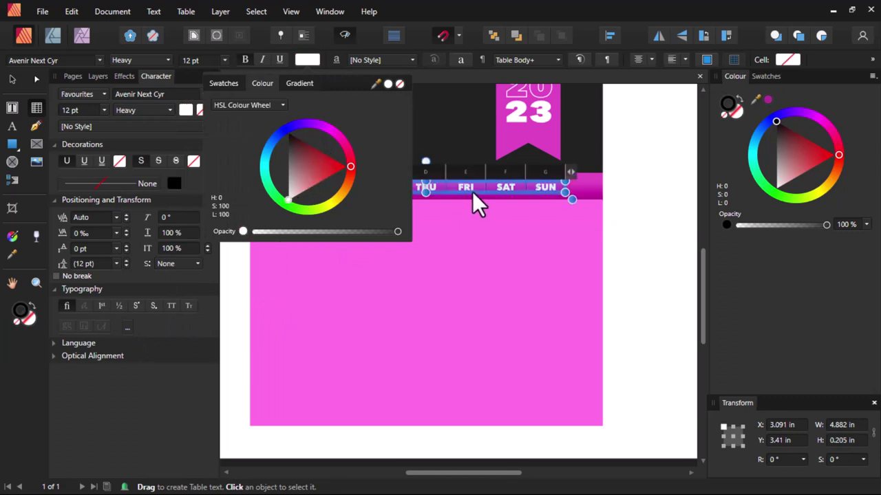
# Select the MON and TUE cells, then reselect the whole weekday table
pyautogui.scroll(2, 346, 196)
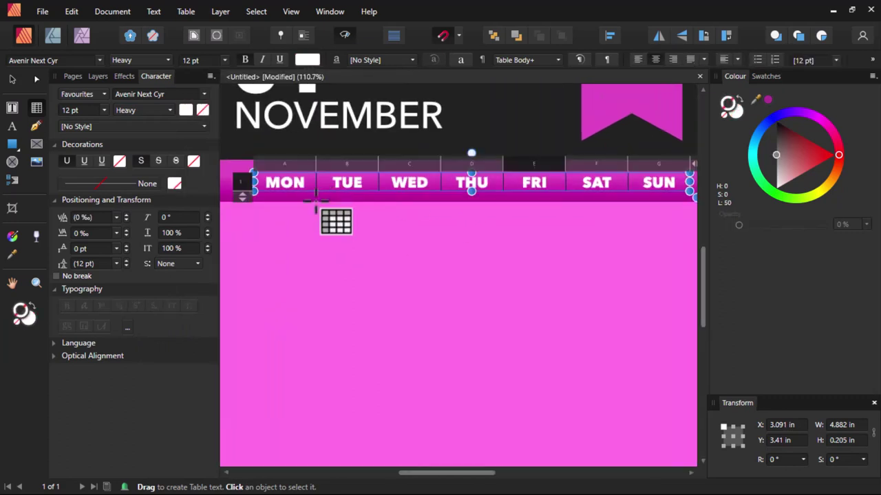
pyautogui.click(295, 164)
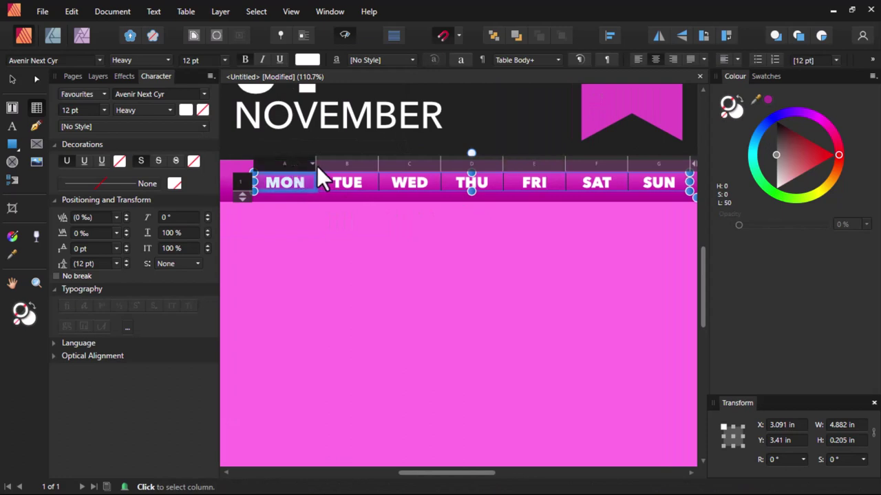
pyautogui.click(323, 177)
pyautogui.scroll(3, 318, 193)
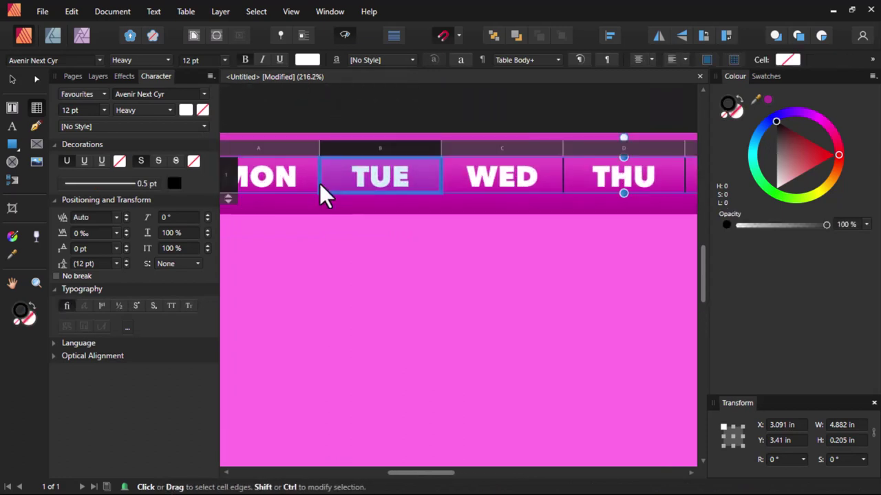
pyautogui.scroll(-2, 327, 191)
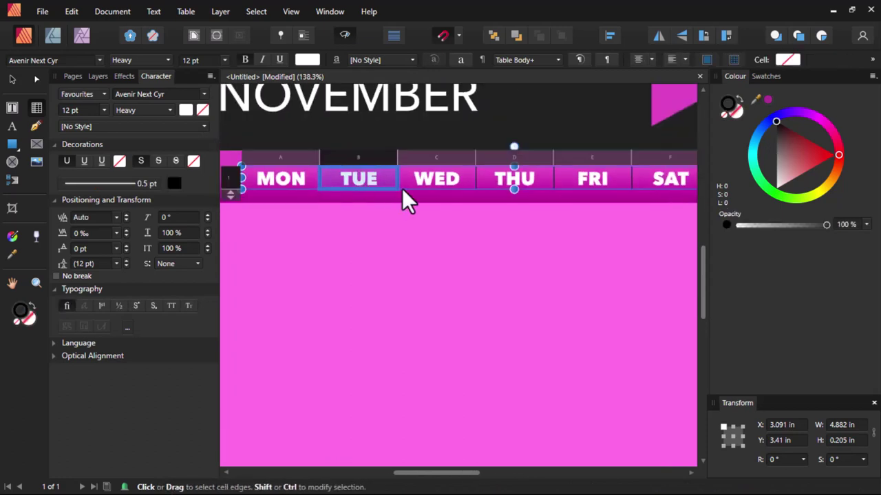
pyautogui.scroll(-3, 406, 196)
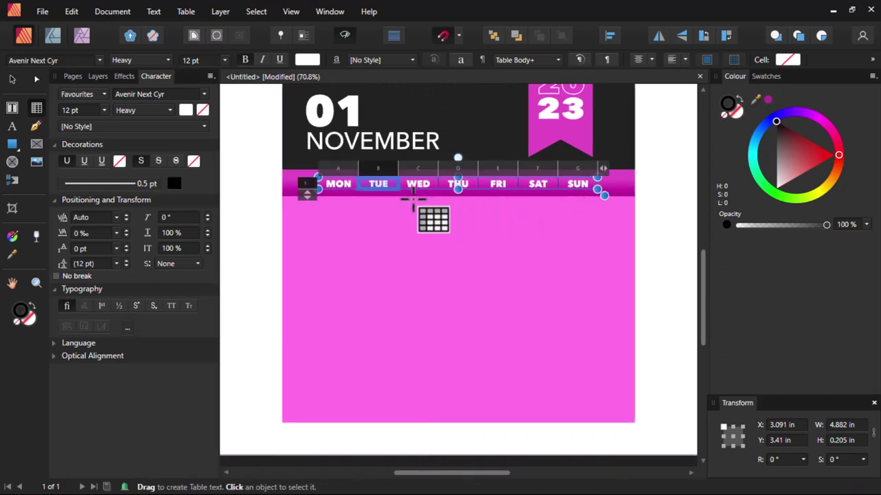
pyautogui.scroll(4, 313, 175)
pyautogui.click(338, 183)
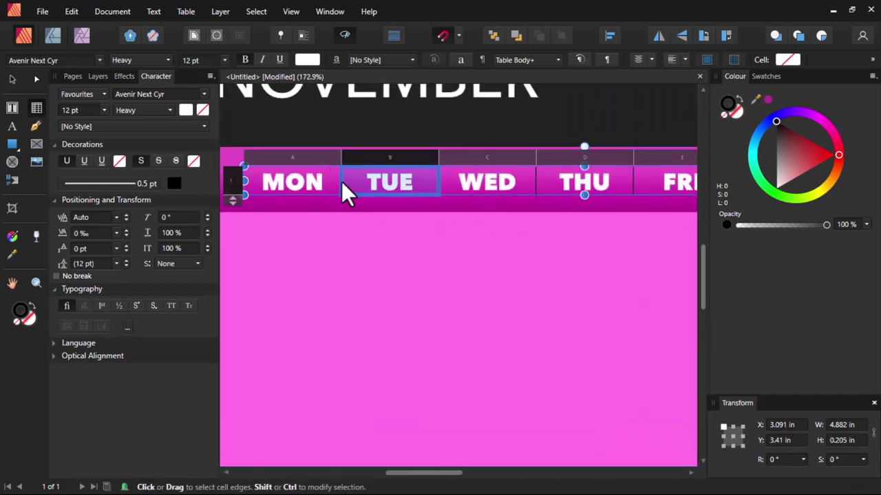
pyautogui.scroll(3, 348, 193)
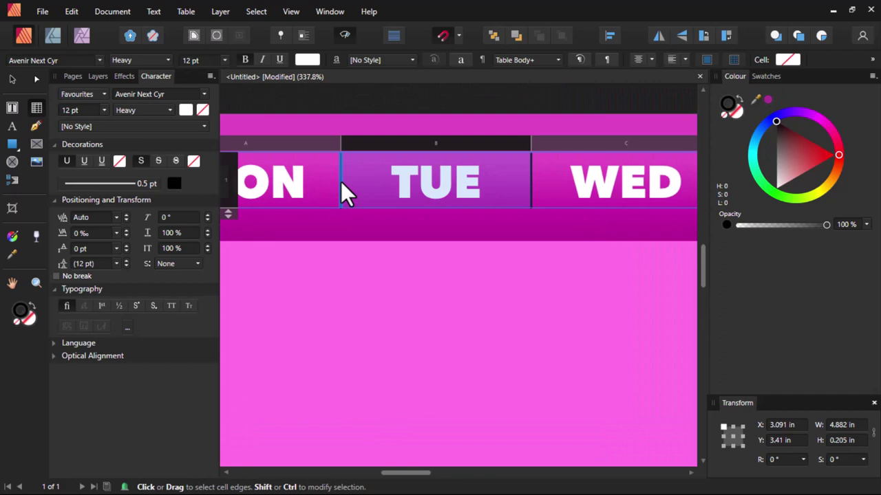
pyautogui.scroll(-5, 342, 194)
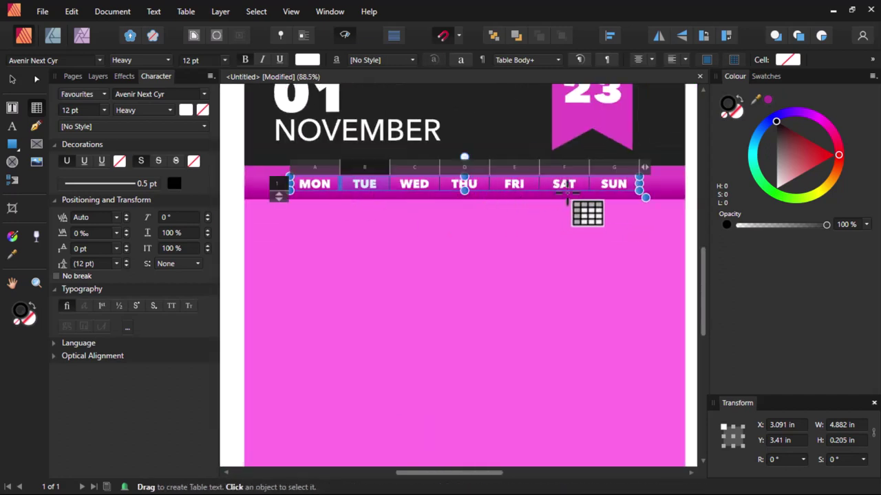
pyautogui.scroll(2, 594, 183)
pyautogui.click(594, 184)
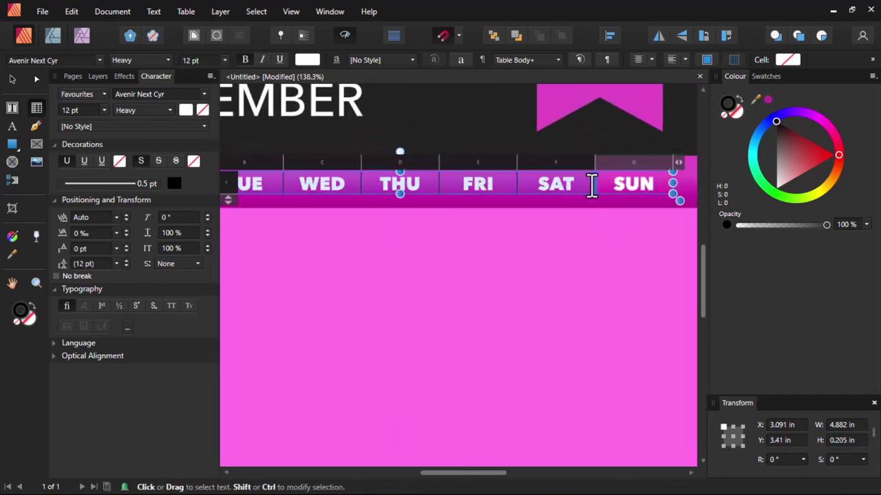
pyautogui.scroll(-2, 468, 198)
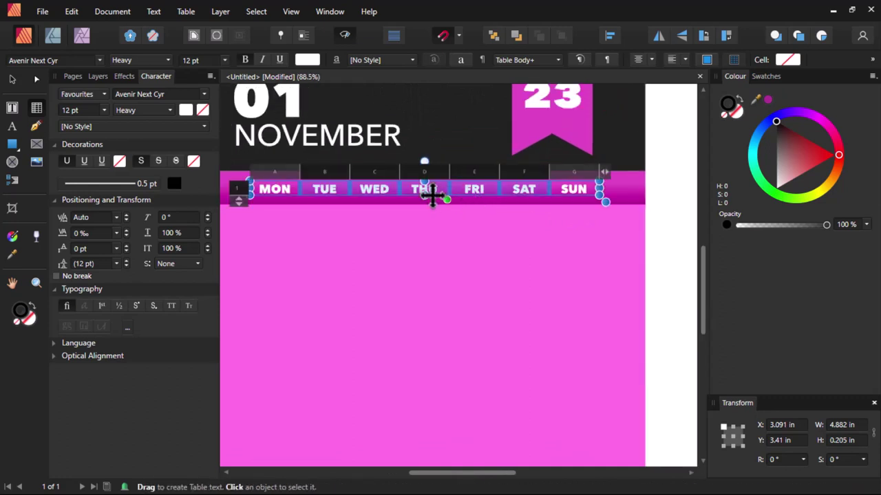
pyautogui.press('Escape')
pyautogui.click(419, 192)
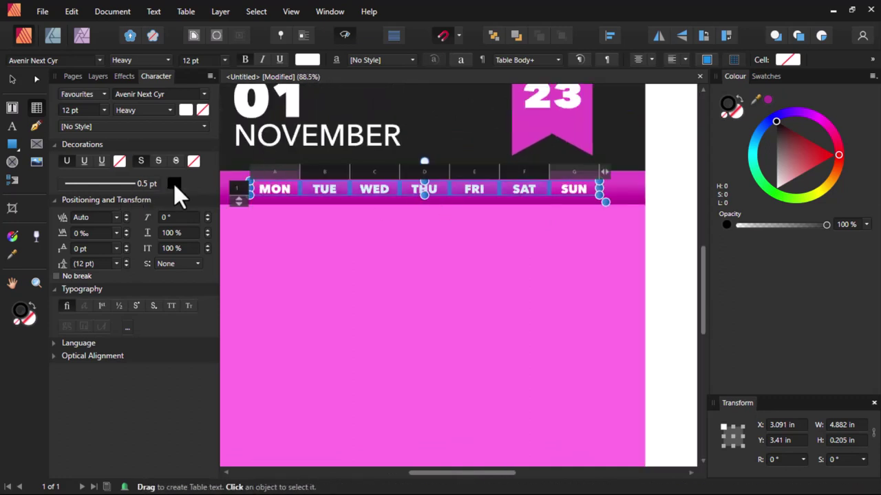
# Set the divider lines' colour to white and their width to 1 pt
pyautogui.click(174, 183)
pyautogui.click(161, 322)
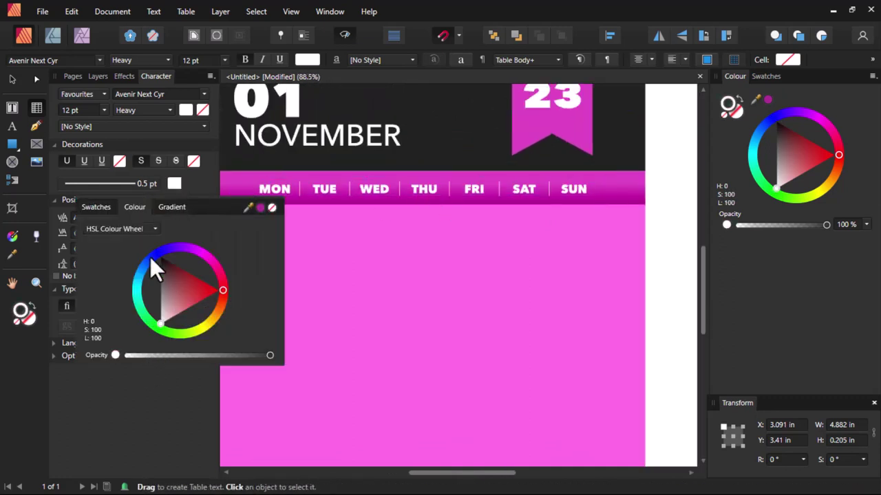
pyautogui.click(122, 185)
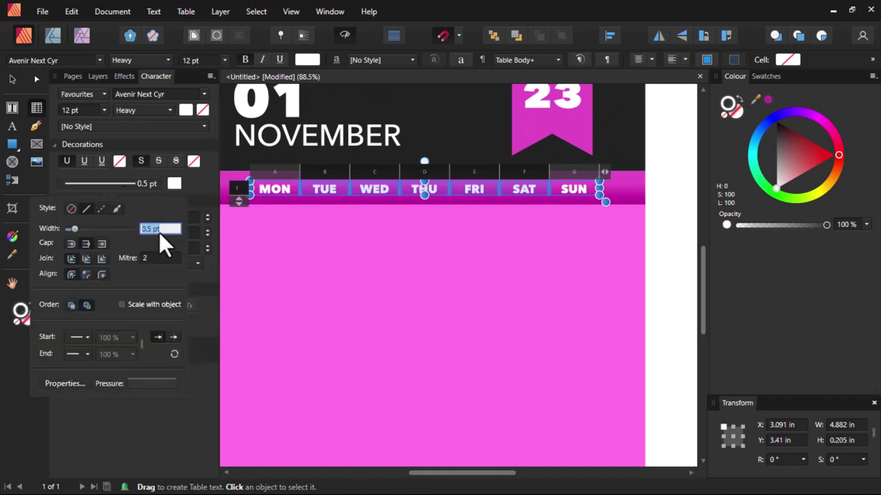
pyautogui.write('1')
pyautogui.press('Return')
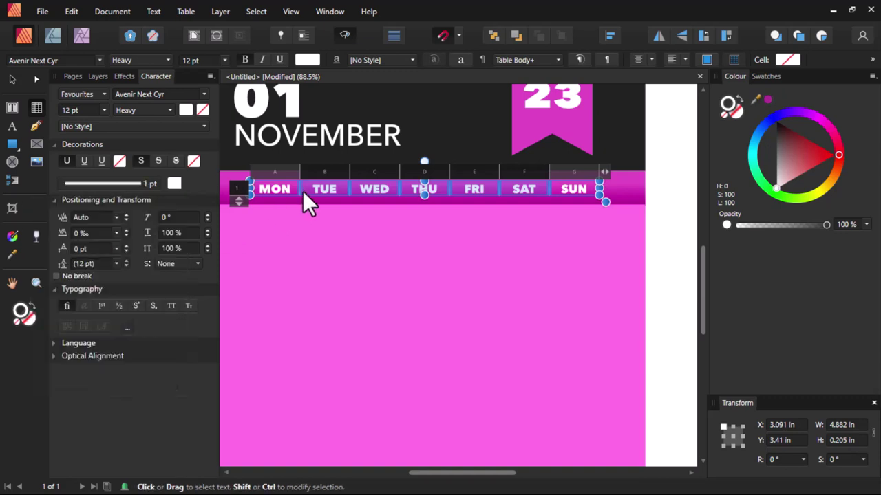
pyautogui.click(302, 190)
pyautogui.scroll(2, 302, 191)
# Widen the weekday table to 5.273 in
pyautogui.scroll(-2, 304, 192)
pyautogui.press('Escape')
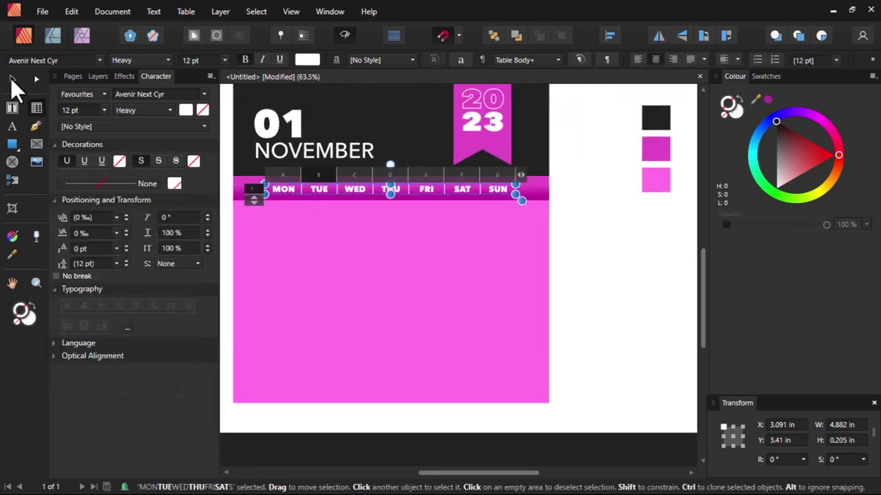
pyautogui.scroll(1, 412, 239)
pyautogui.click(549, 196)
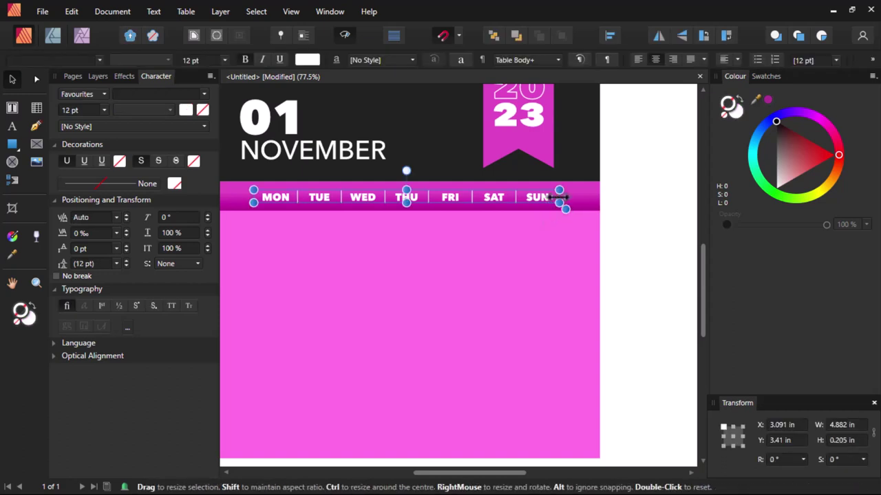
pyautogui.moveTo(564, 200); pyautogui.dragTo(576, 199)
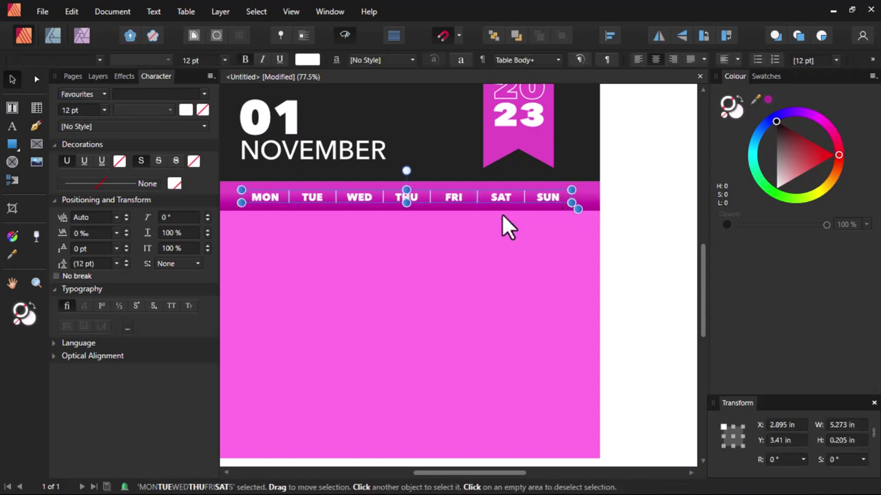
pyautogui.scroll(-2, 481, 214)
pyautogui.scroll(-2, 468, 213)
pyautogui.click(555, 226)
pyautogui.scroll(3, 462, 216)
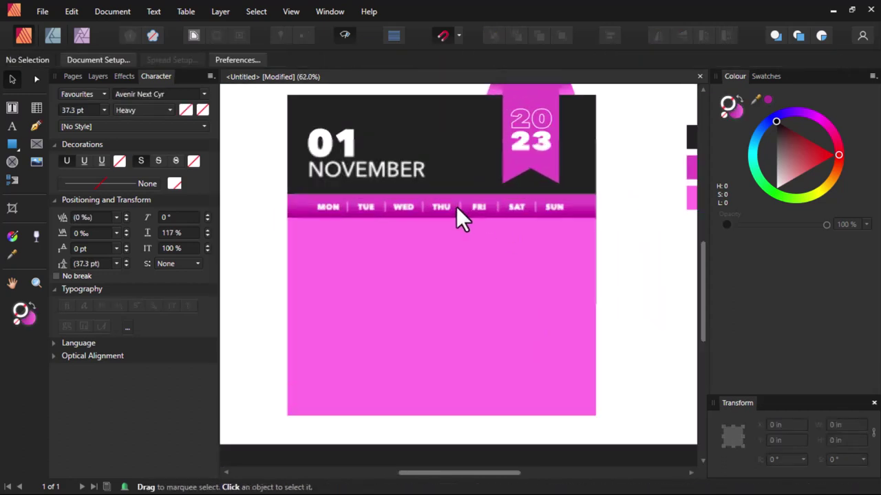
pyautogui.scroll(2, 563, 209)
# Widen the weekday row further to 5.488 in so it spans the full band
pyautogui.click(563, 208)
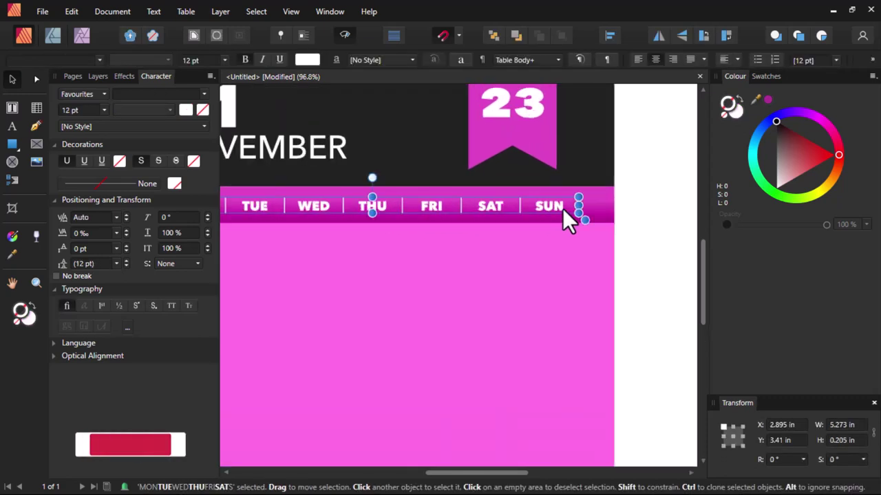
pyautogui.moveTo(575, 207); pyautogui.dragTo(583, 206)
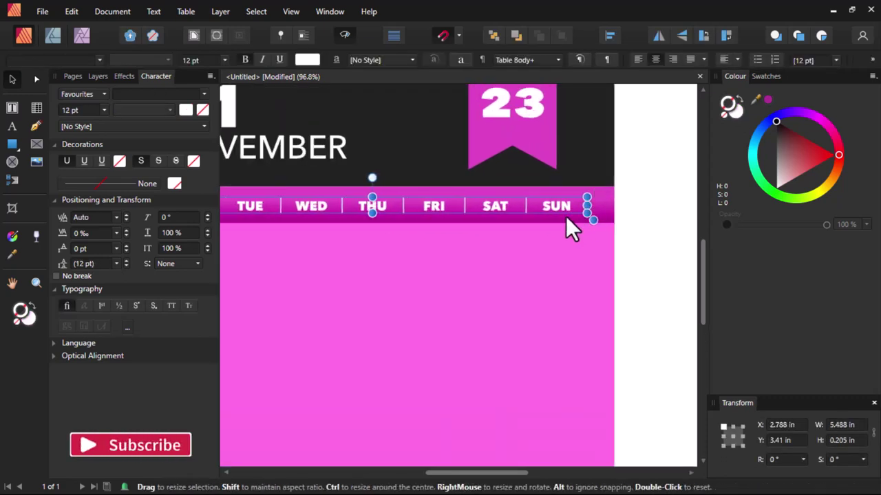
pyautogui.scroll(-5, 566, 216)
pyautogui.click(634, 237)
pyautogui.scroll(4, 512, 230)
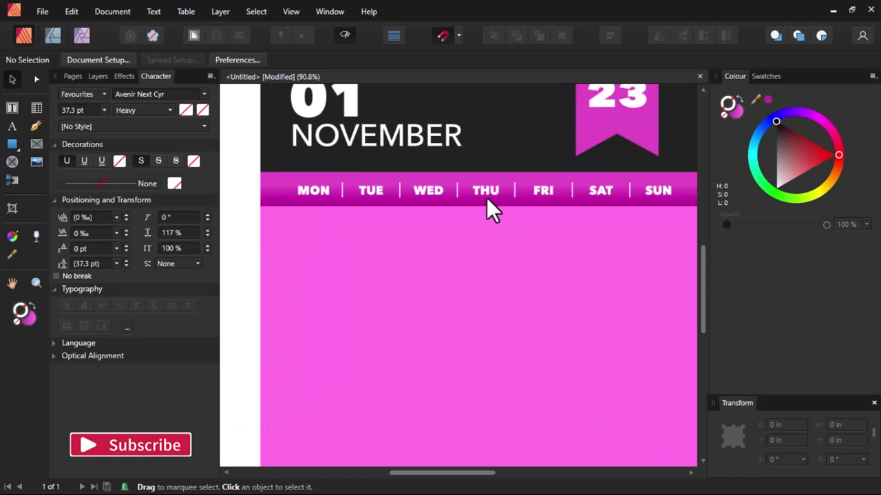
# Ctrl-drag a copy of the weekday row just below the original
pyautogui.click(443, 191)
pyautogui.moveTo(442, 191); pyautogui.dragTo(442, 232)
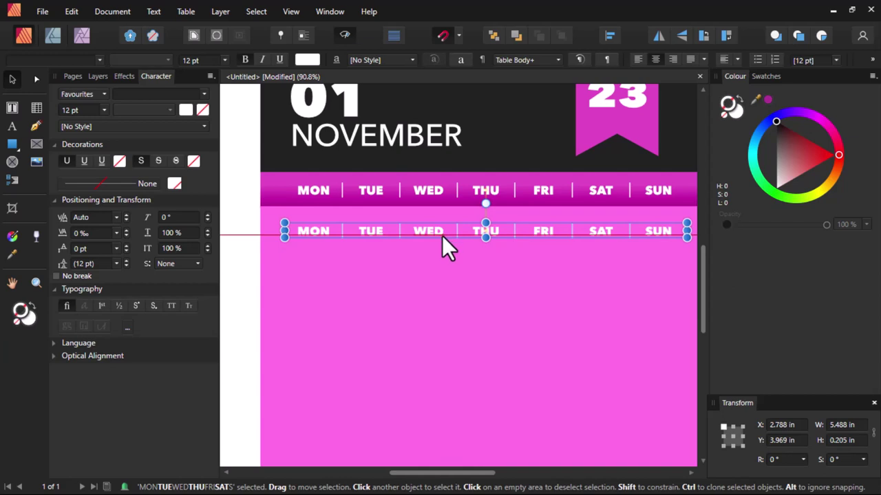
pyautogui.scroll(-3, 442, 235)
# Extend the copied table to five rows, 5.488 × 1.023 in
pyautogui.doubleClick(444, 233)
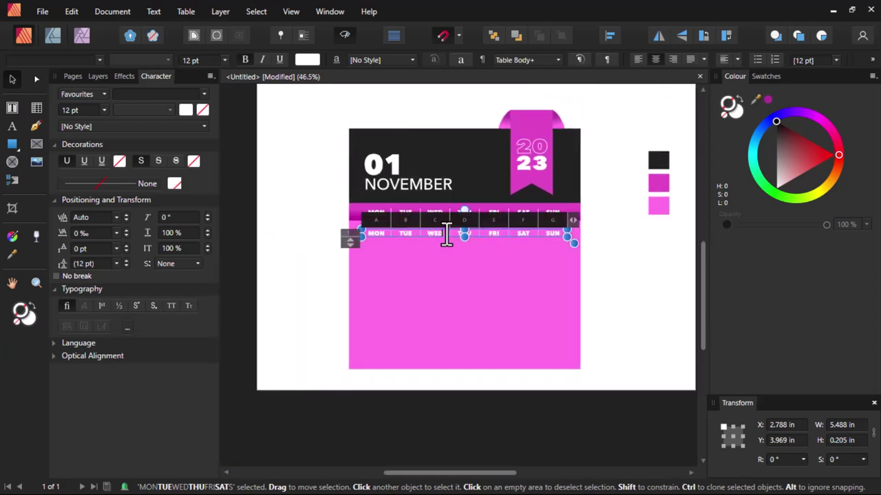
pyautogui.click(433, 236)
pyautogui.scroll(2, 440, 235)
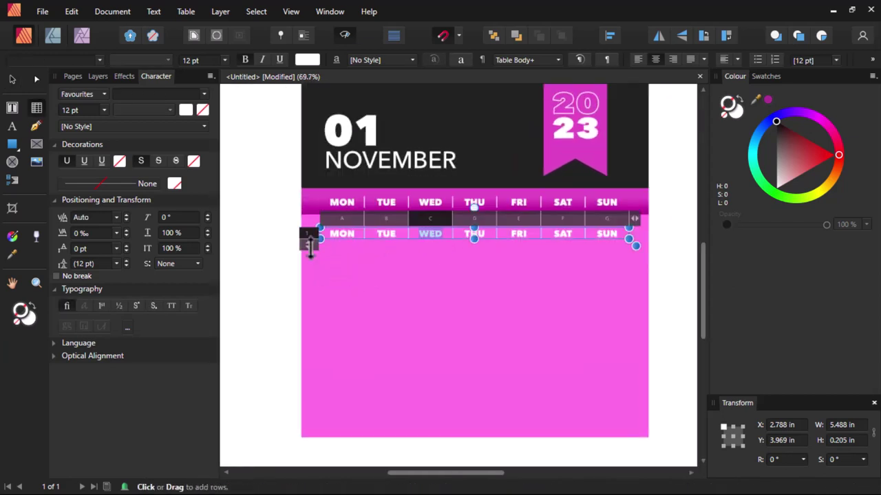
pyautogui.moveTo(310, 248); pyautogui.dragTo(325, 266)
pyautogui.scroll(1, 325, 266)
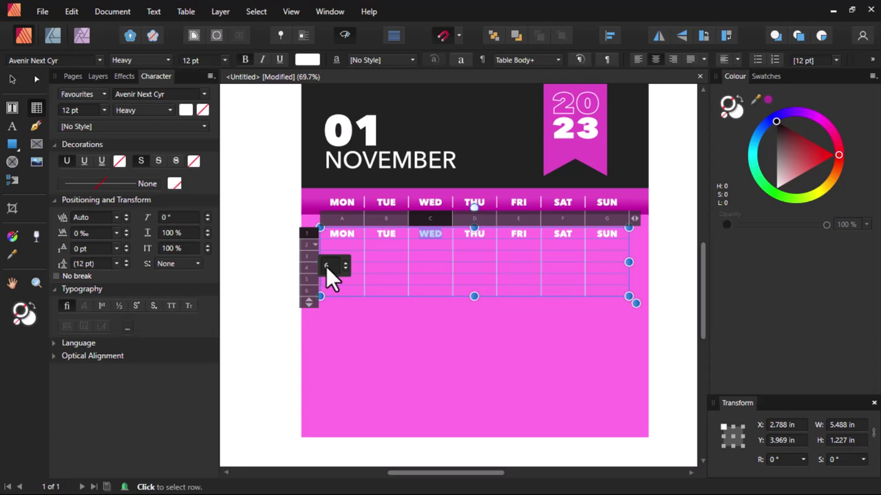
pyautogui.scroll(-1, 326, 267)
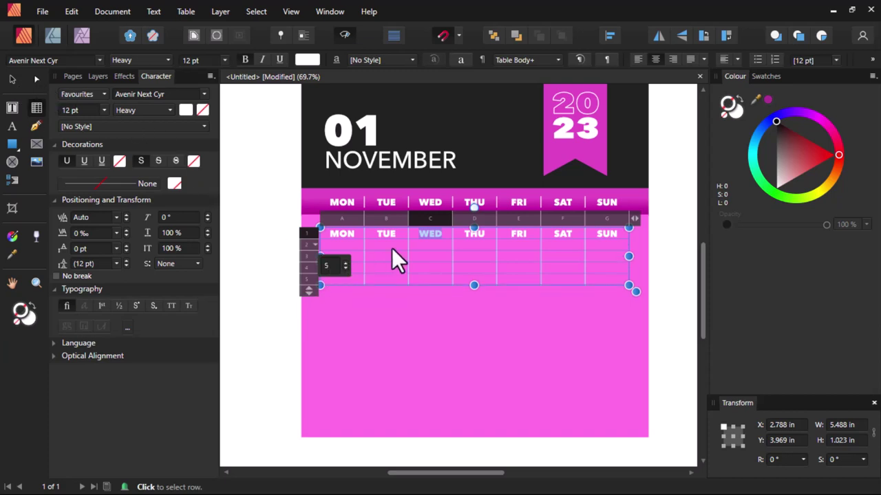
pyautogui.scroll(1, 392, 253)
# Select columns A–F of the copied table and set their cell lines to no stroke
pyautogui.click(356, 232)
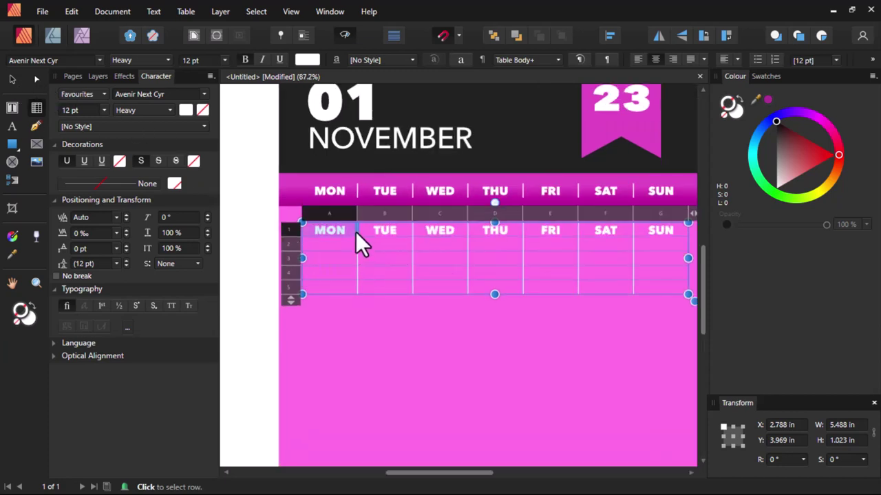
pyautogui.keyDown('shift'); pyautogui.click(358, 288); pyautogui.keyUp('shift')
pyautogui.scroll(-2, 421, 283)
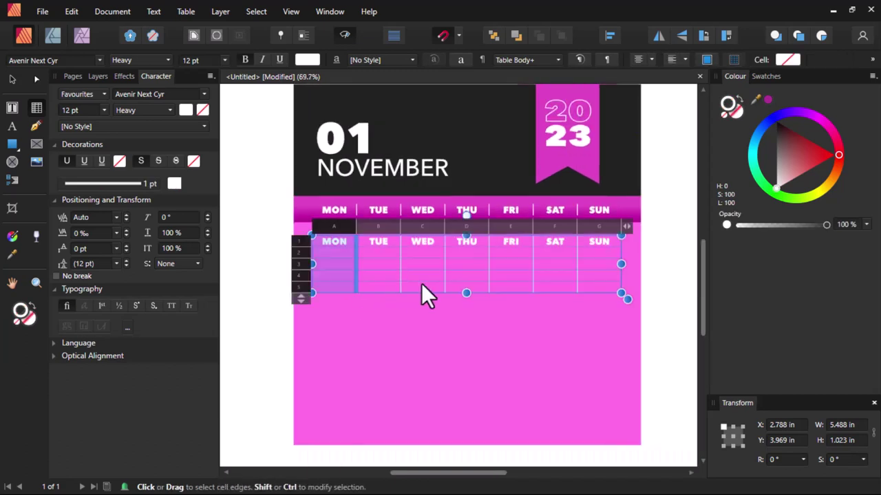
pyautogui.scroll(2, 506, 291)
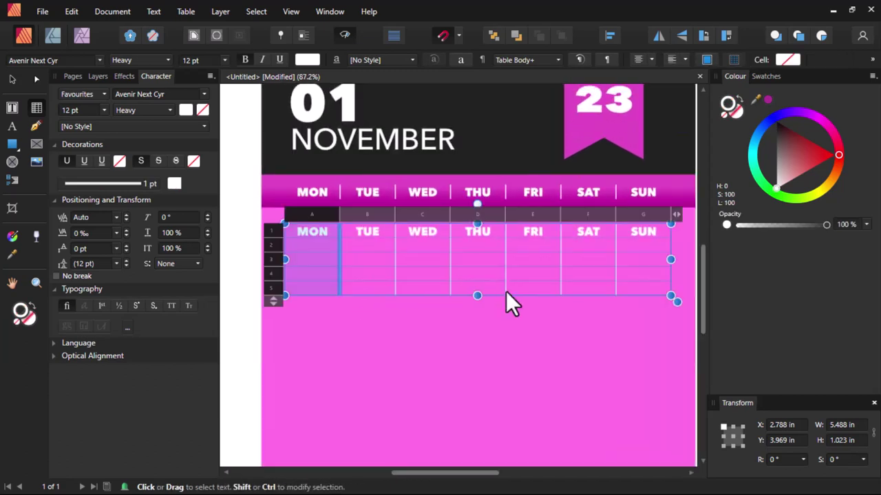
pyautogui.keyDown('shift'); pyautogui.click(614, 288); pyautogui.keyUp('shift')
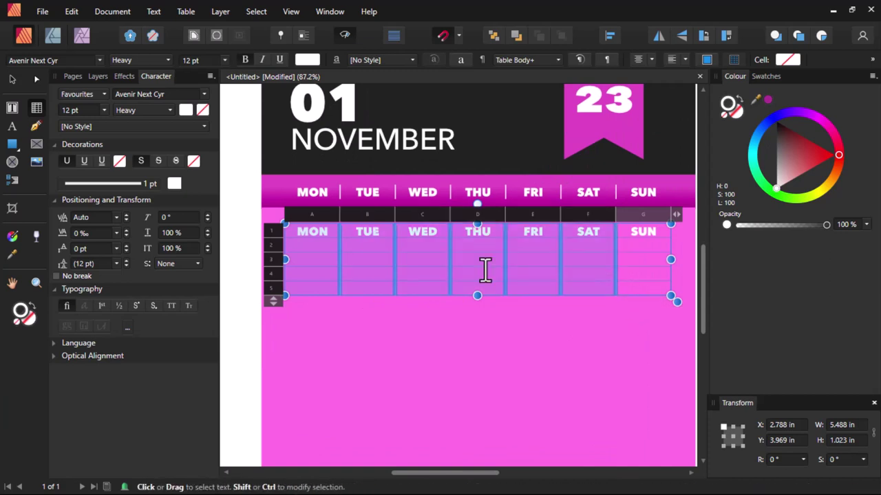
pyautogui.click(115, 180)
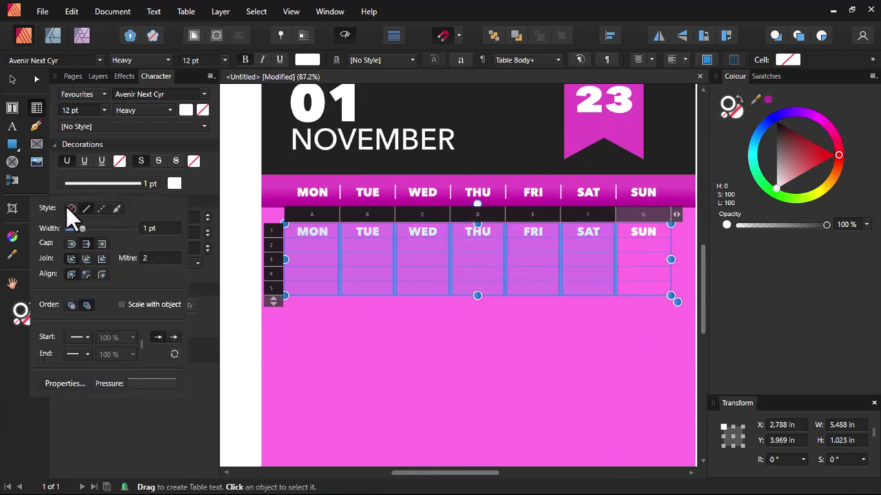
pyautogui.click(71, 207)
pyautogui.click(362, 256)
pyautogui.scroll(-3, 363, 260)
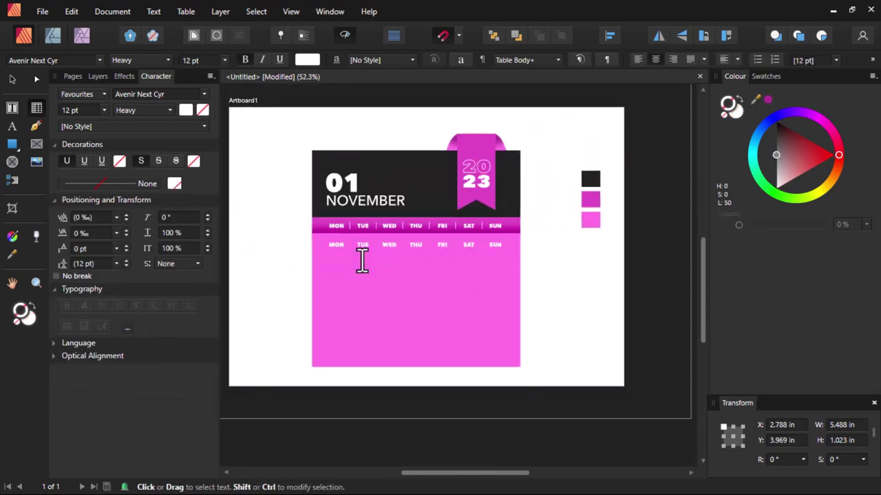
pyautogui.scroll(2, 362, 260)
# Drag the copied table's bottom edge down so it measures 5.488 × 3.514 in, filling the pink body
pyautogui.press('Escape')
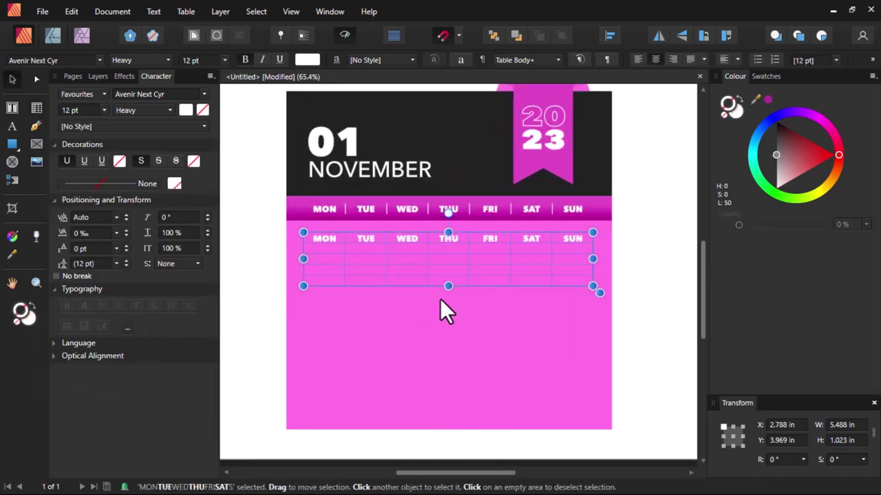
pyautogui.moveTo(450, 289); pyautogui.dragTo(459, 416)
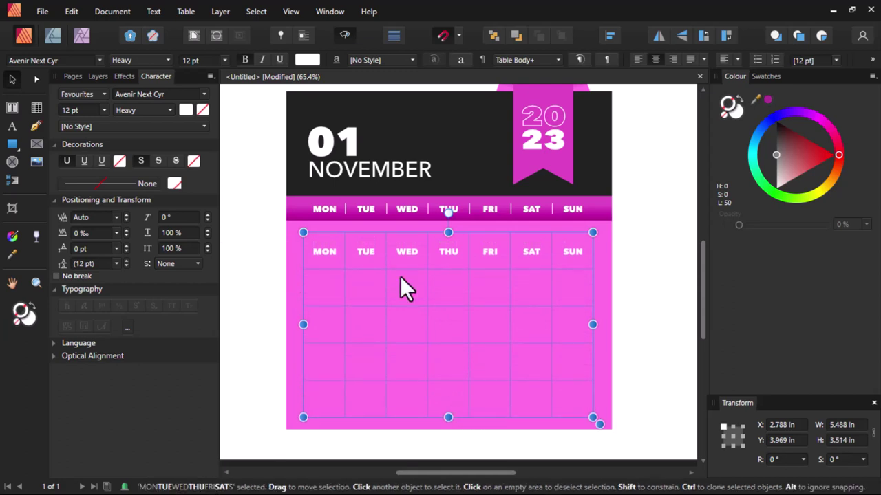
pyautogui.scroll(-2, 400, 276)
pyautogui.scroll(2, 400, 276)
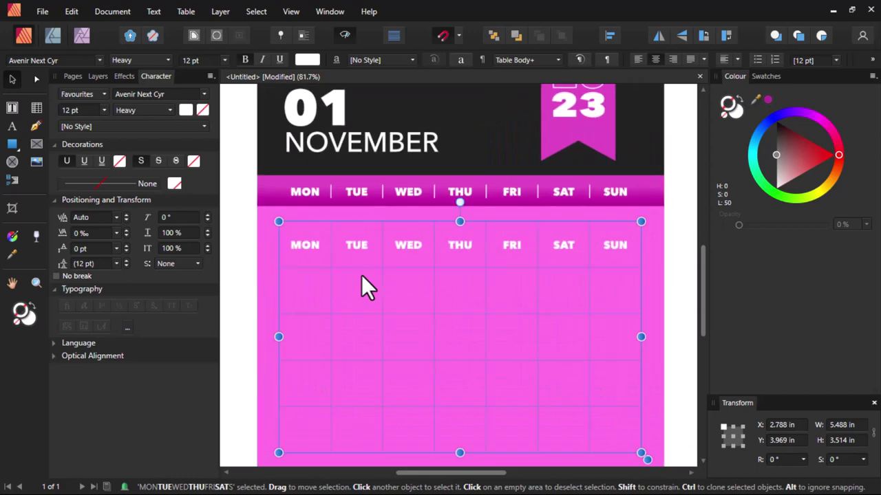
pyautogui.scroll(-2, 342, 253)
pyautogui.doubleClick(327, 250)
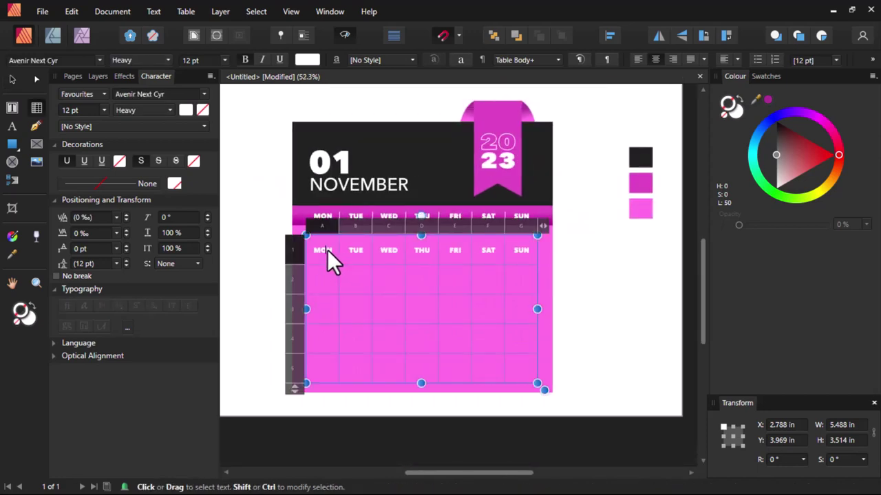
pyautogui.scroll(3, 328, 250)
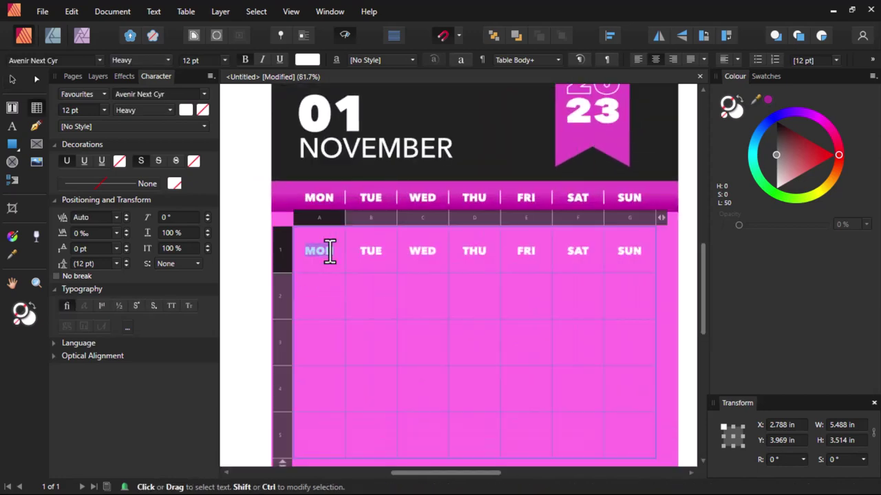
pyautogui.scroll(-1, 330, 250)
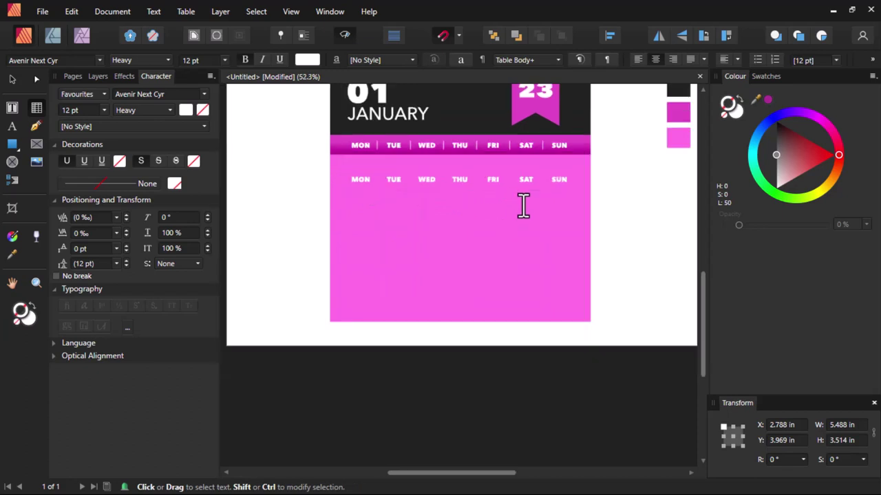
# Delete MON, TUE, WED, THU, FRI and SAT from the table's top row, keeping only SUN
pyautogui.click(417, 174)
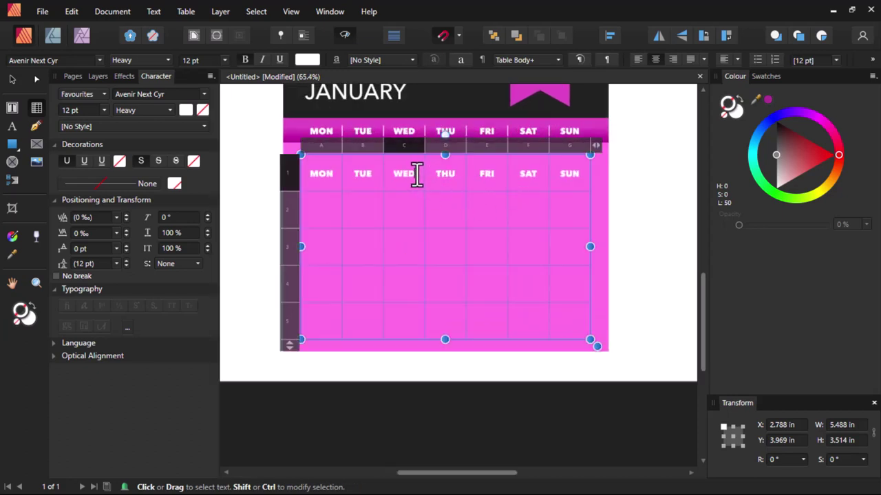
pyautogui.press('BackSpace')
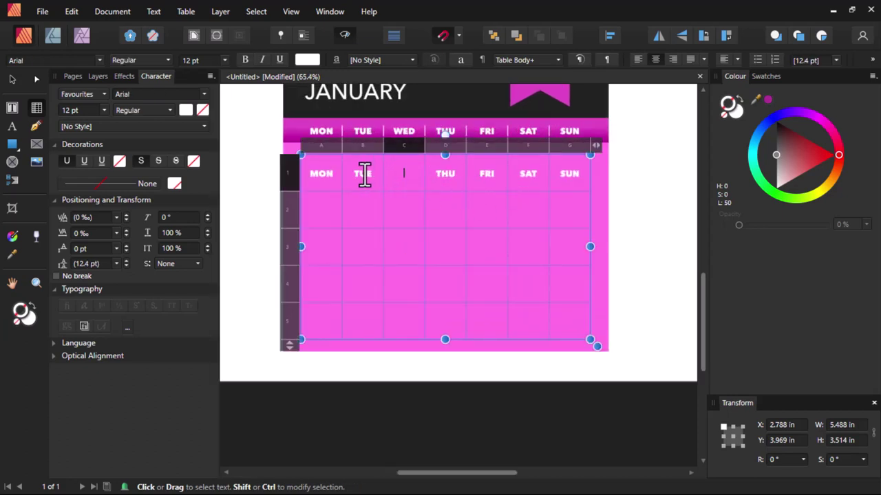
pyautogui.doubleClick(351, 173)
pyautogui.moveTo(333, 175); pyautogui.dragTo(305, 171)
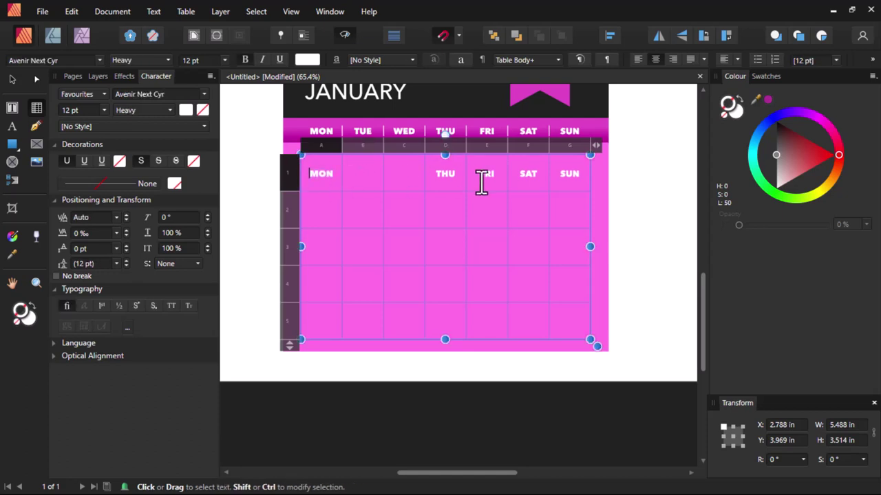
pyautogui.press('Delete')
pyautogui.moveTo(456, 173); pyautogui.dragTo(442, 177)
pyautogui.press('Delete')
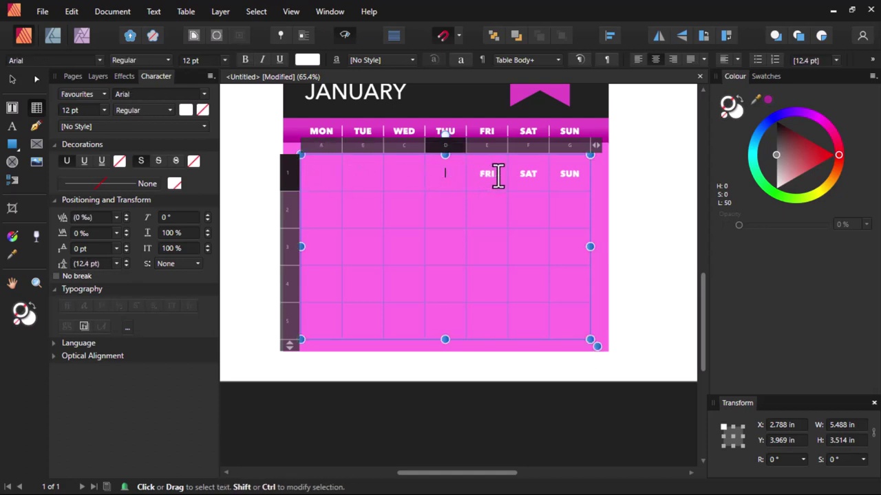
pyautogui.moveTo(499, 177); pyautogui.dragTo(482, 178)
pyautogui.press('Delete')
pyautogui.moveTo(541, 173); pyautogui.dragTo(521, 174)
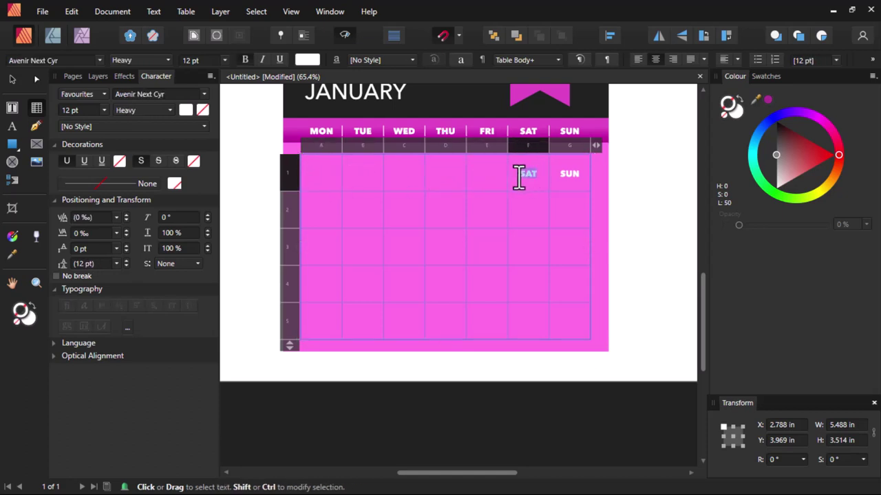
pyautogui.press('Delete')
pyautogui.moveTo(580, 174); pyautogui.dragTo(556, 178)
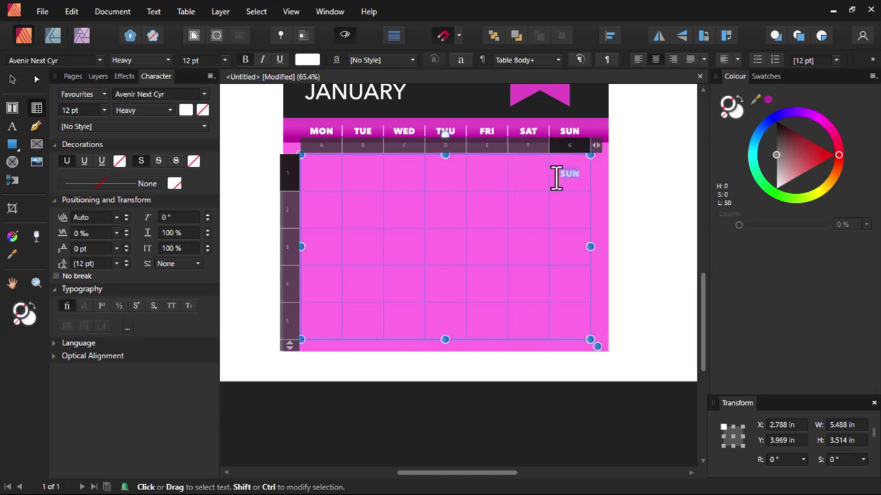
# Number the dates: 1 in cell G1 under SUN, then 2, 3, 4, 5 in cells A2–D2
pyautogui.write('1')
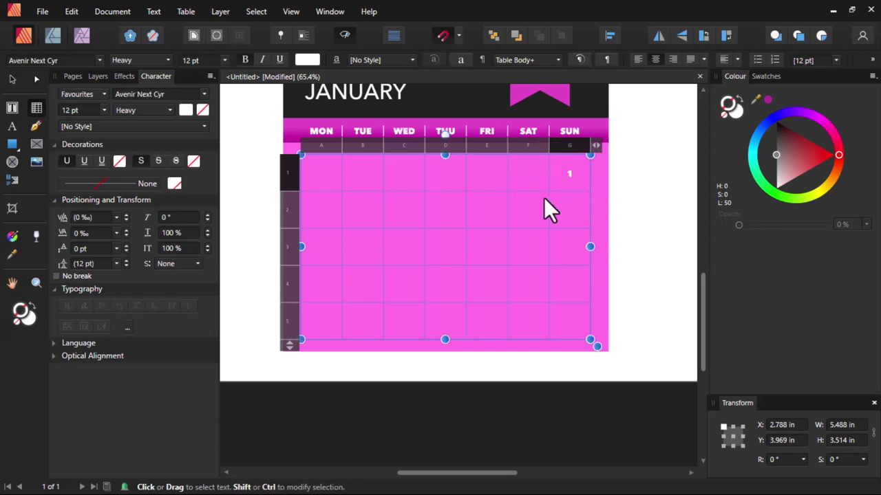
pyautogui.click(333, 213)
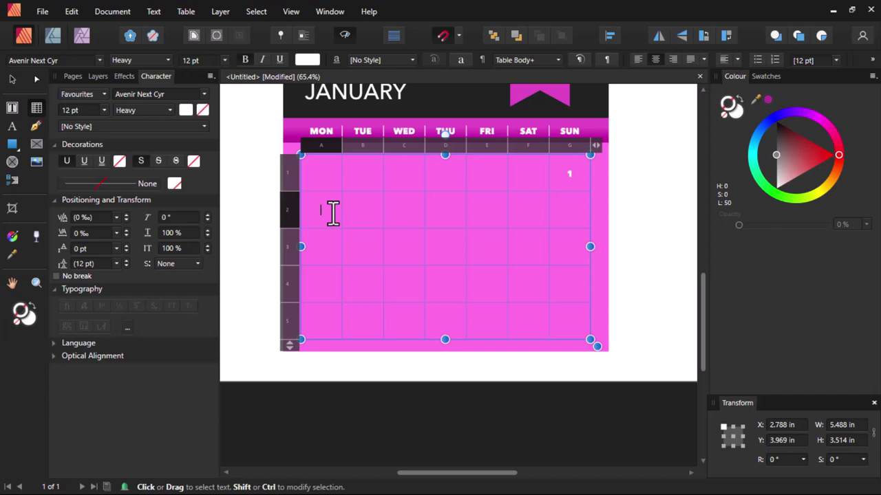
pyautogui.write('2')
pyautogui.click(361, 213)
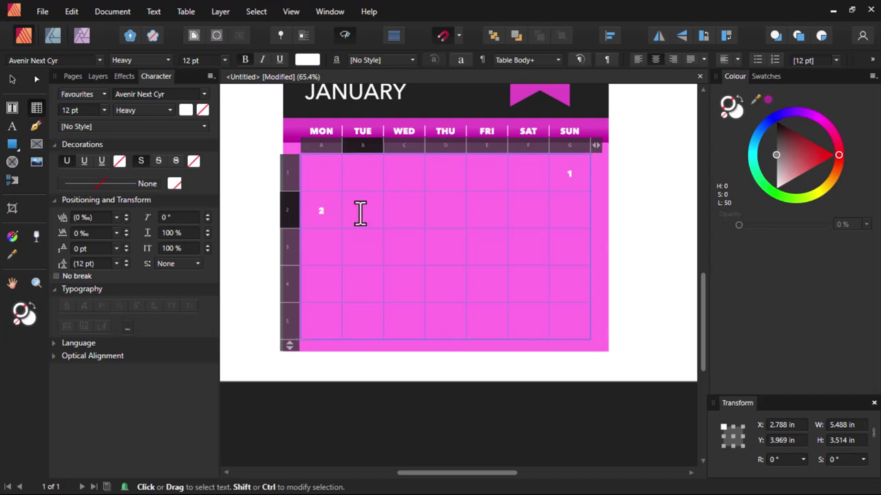
pyautogui.write('3')
pyautogui.click(410, 212)
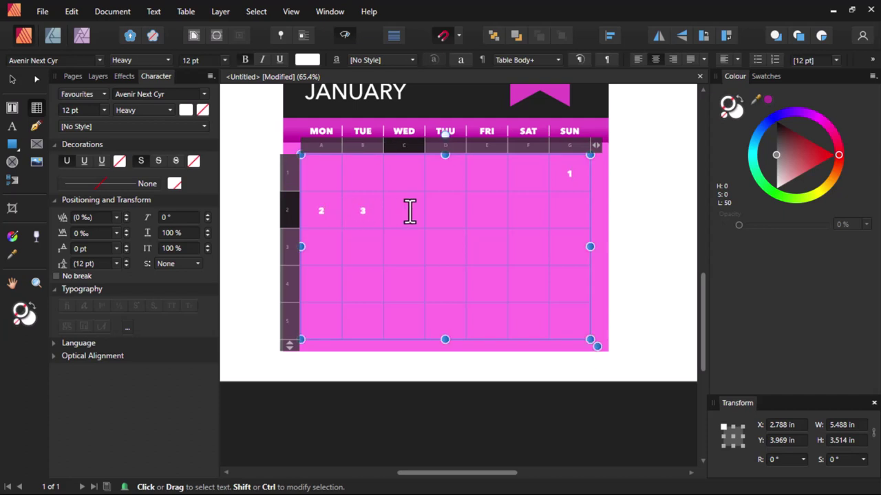
pyautogui.write('4')
pyautogui.click(439, 206)
pyautogui.write('5')
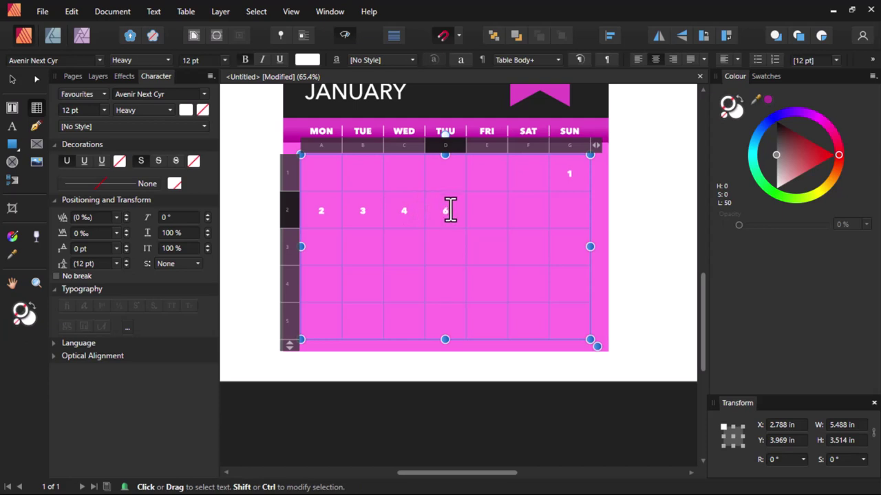
pyautogui.press('Tab')
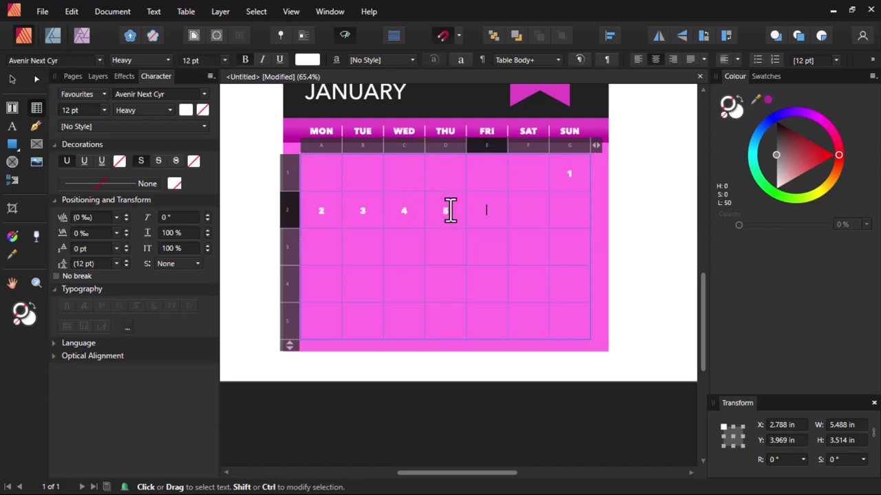